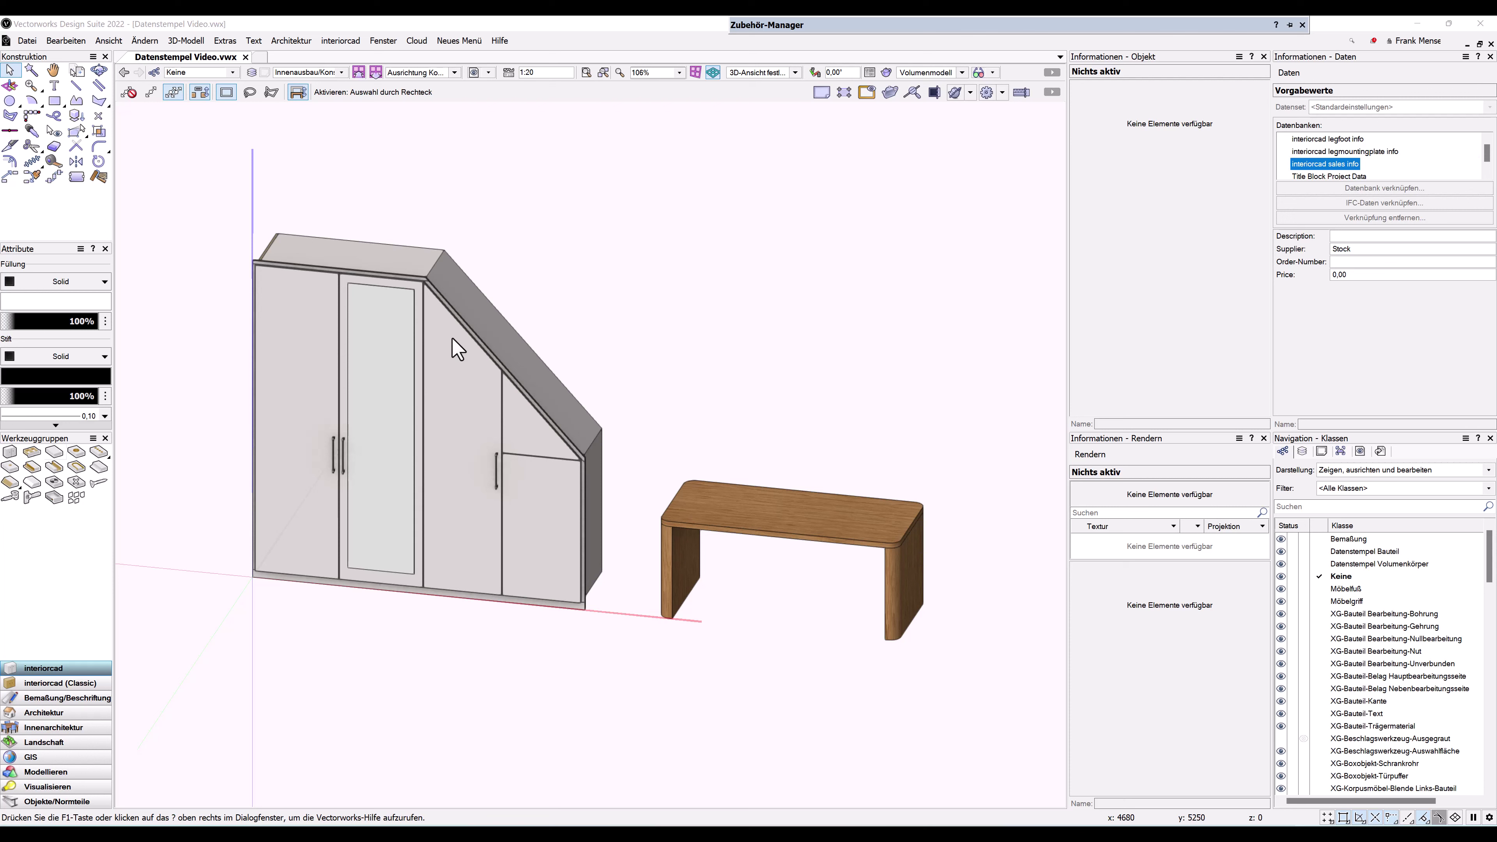
Inspect the wardrobe, mirror panel, table top and left table leg in the Info palette
click(474, 329)
click(386, 333)
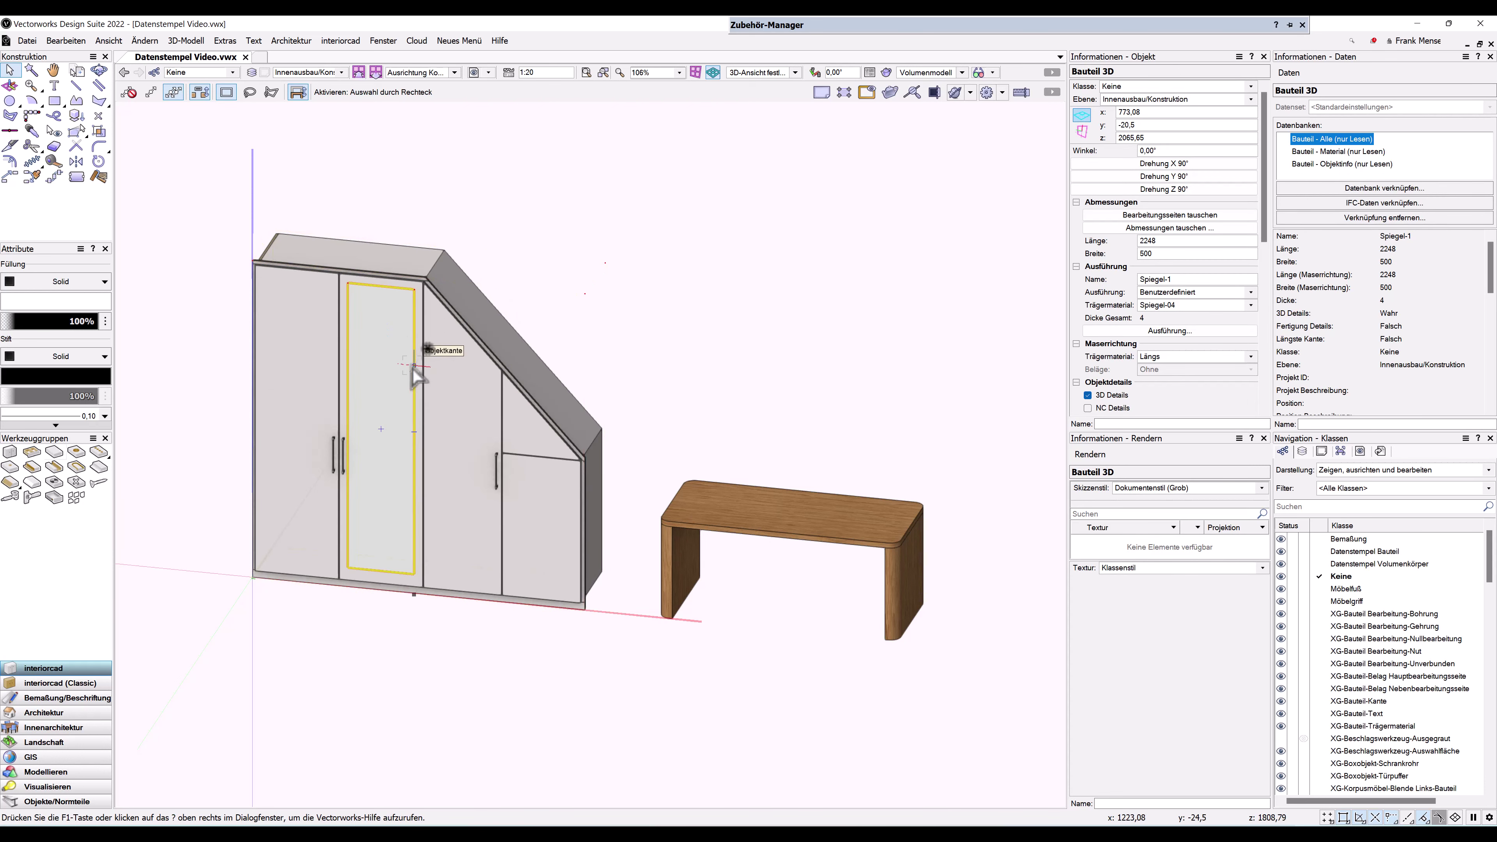
click(809, 441)
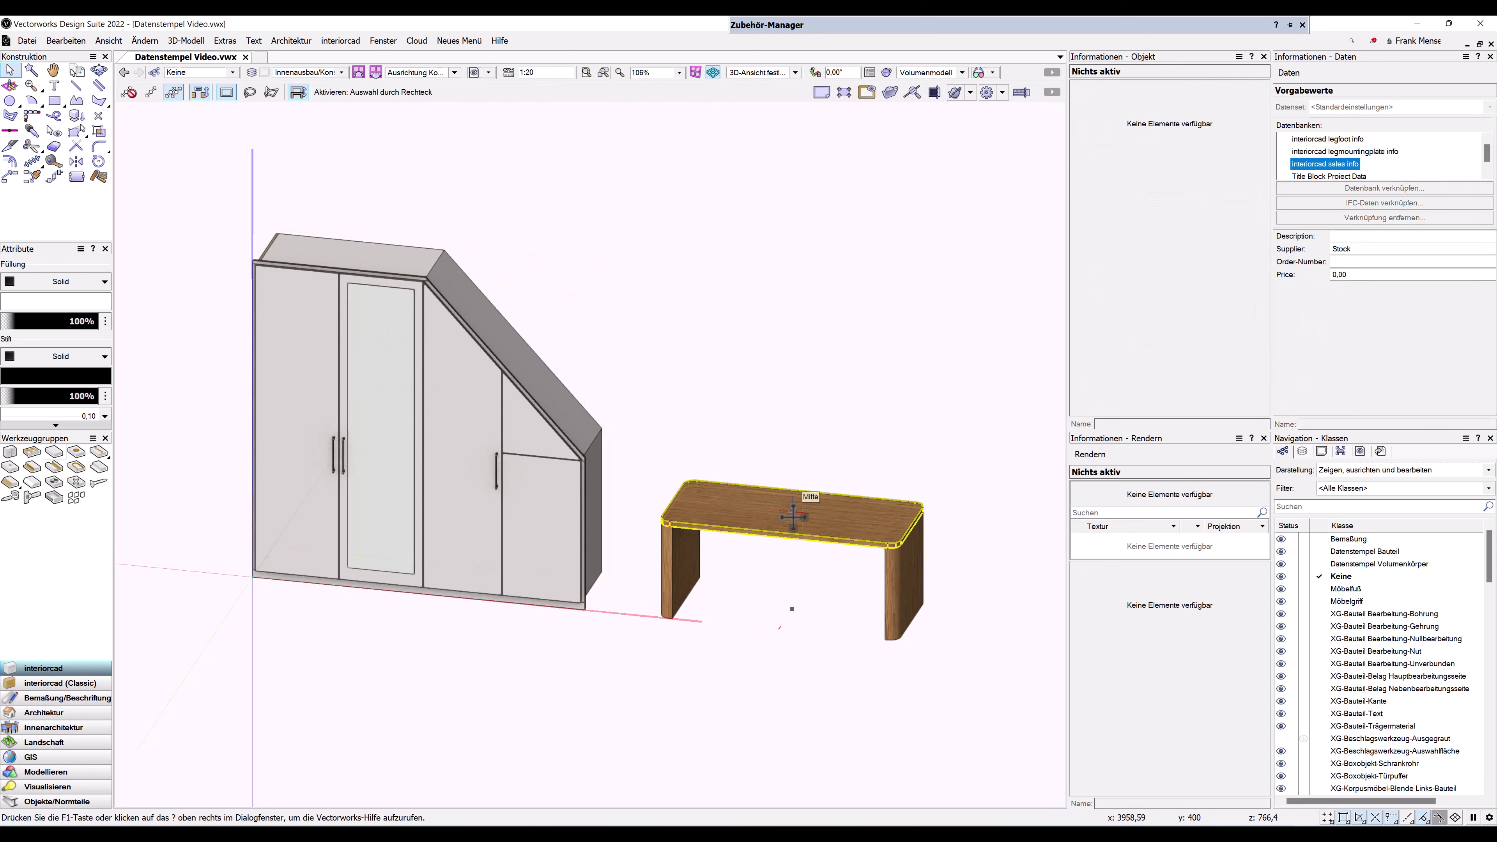
click(763, 508)
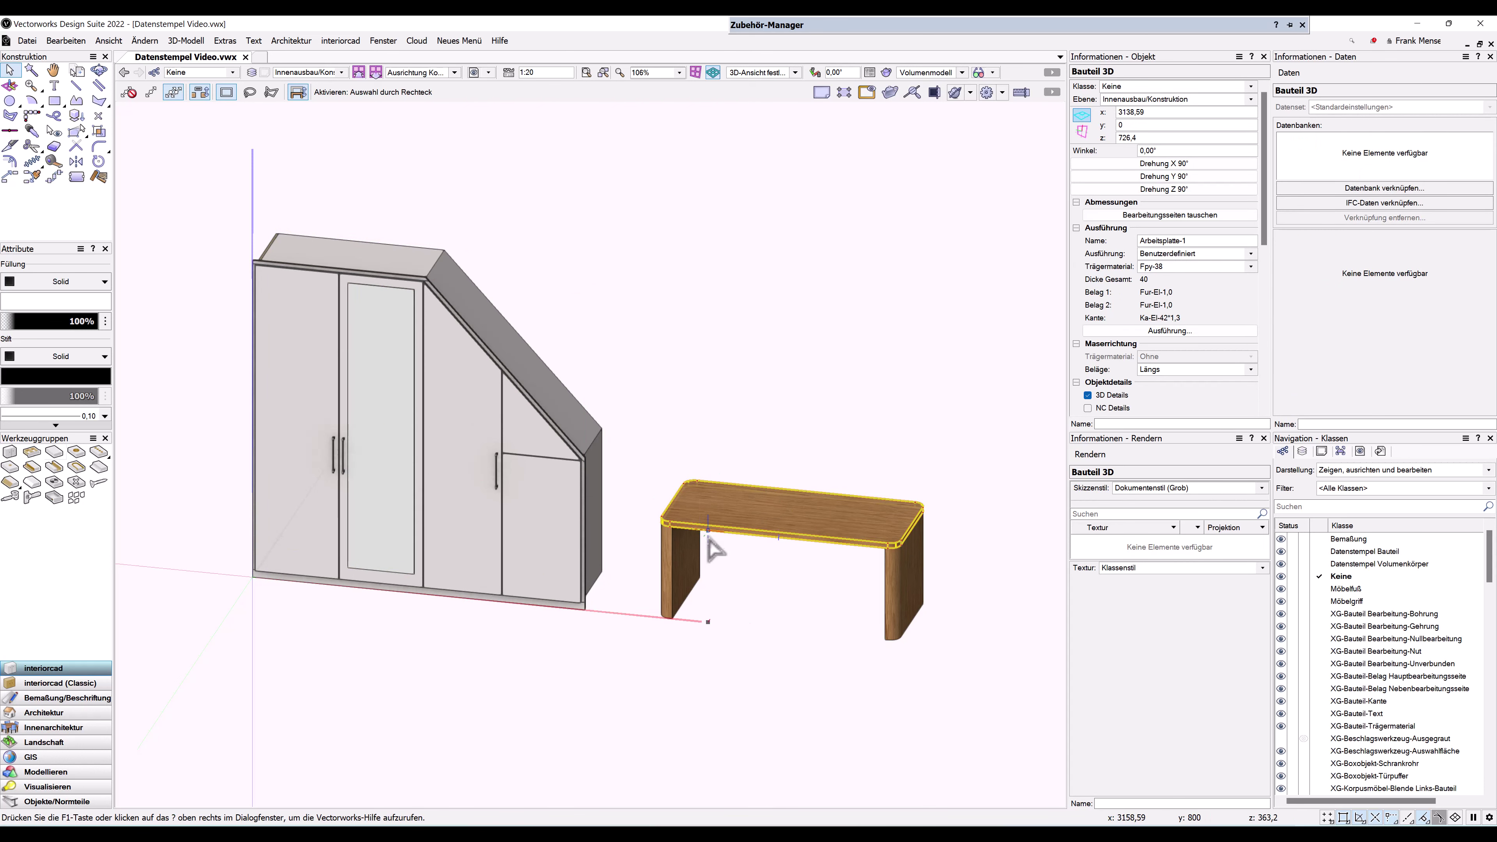
click(675, 564)
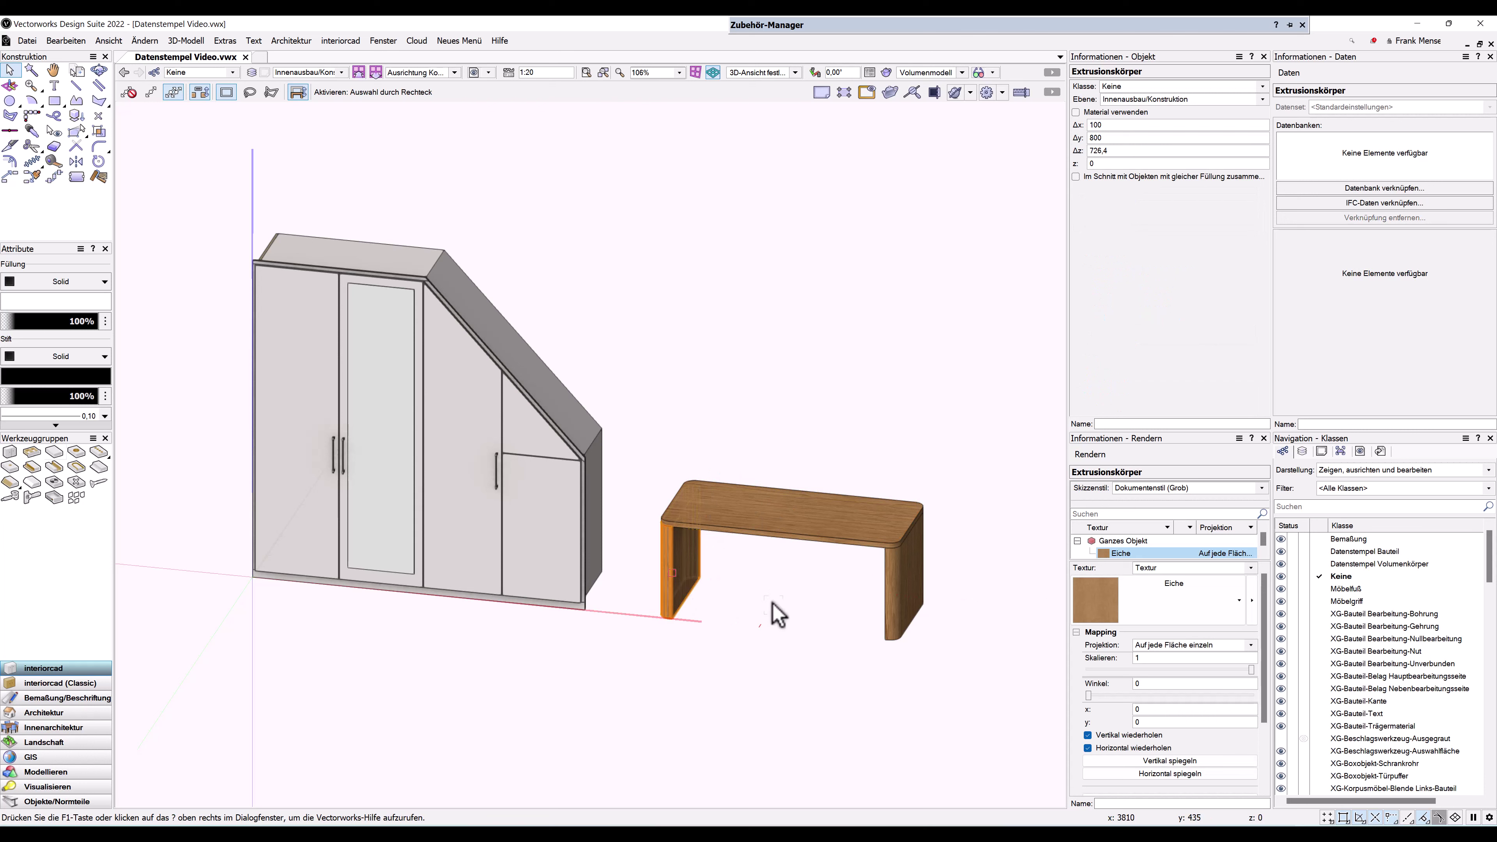
click(776, 636)
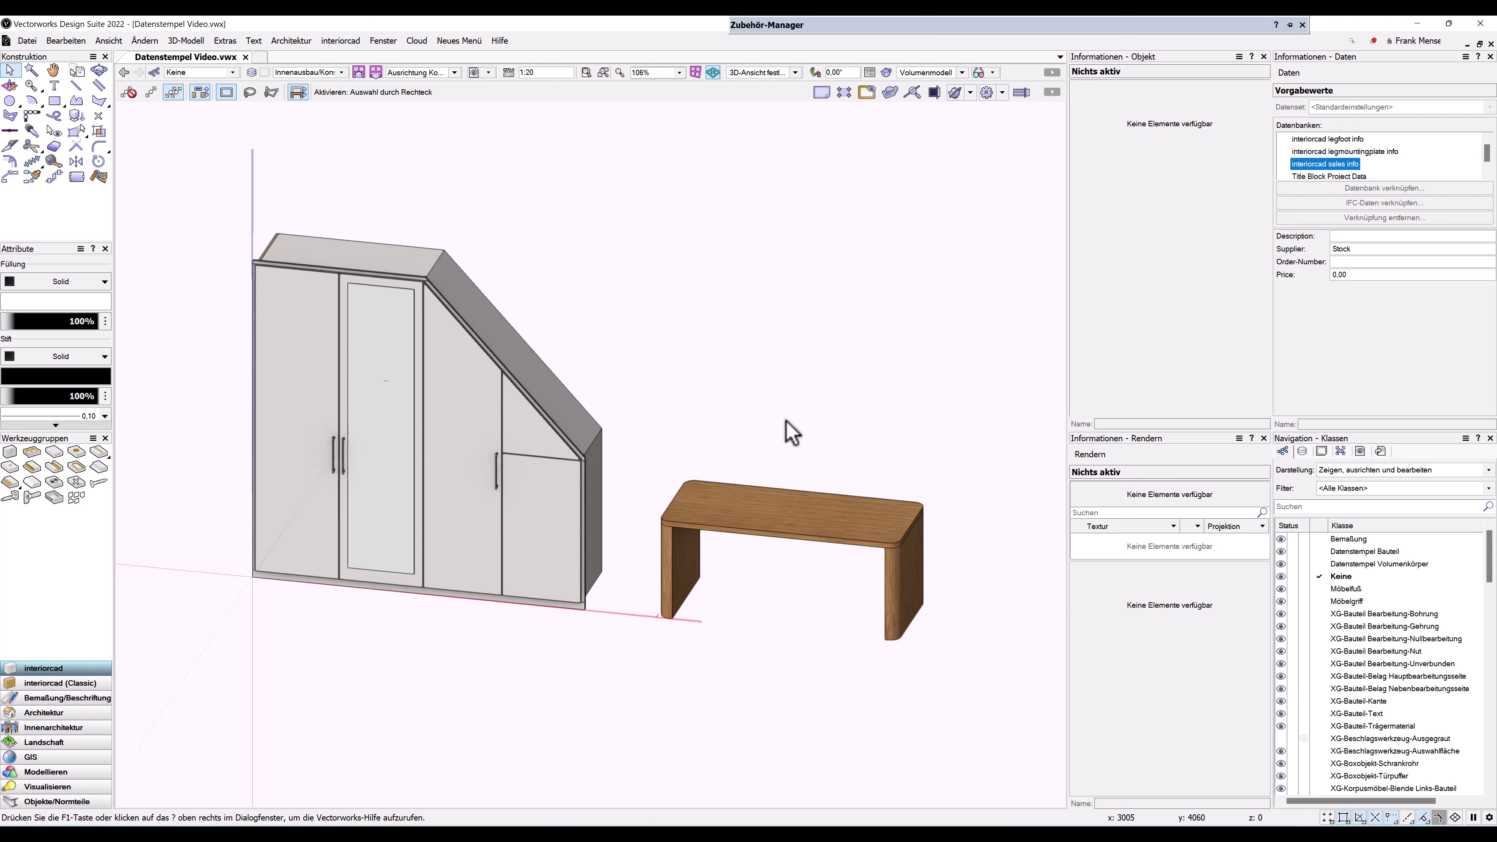
Recheck the table top Arbeitsplatte-1, then bring up the interiorcad menu
click(790, 512)
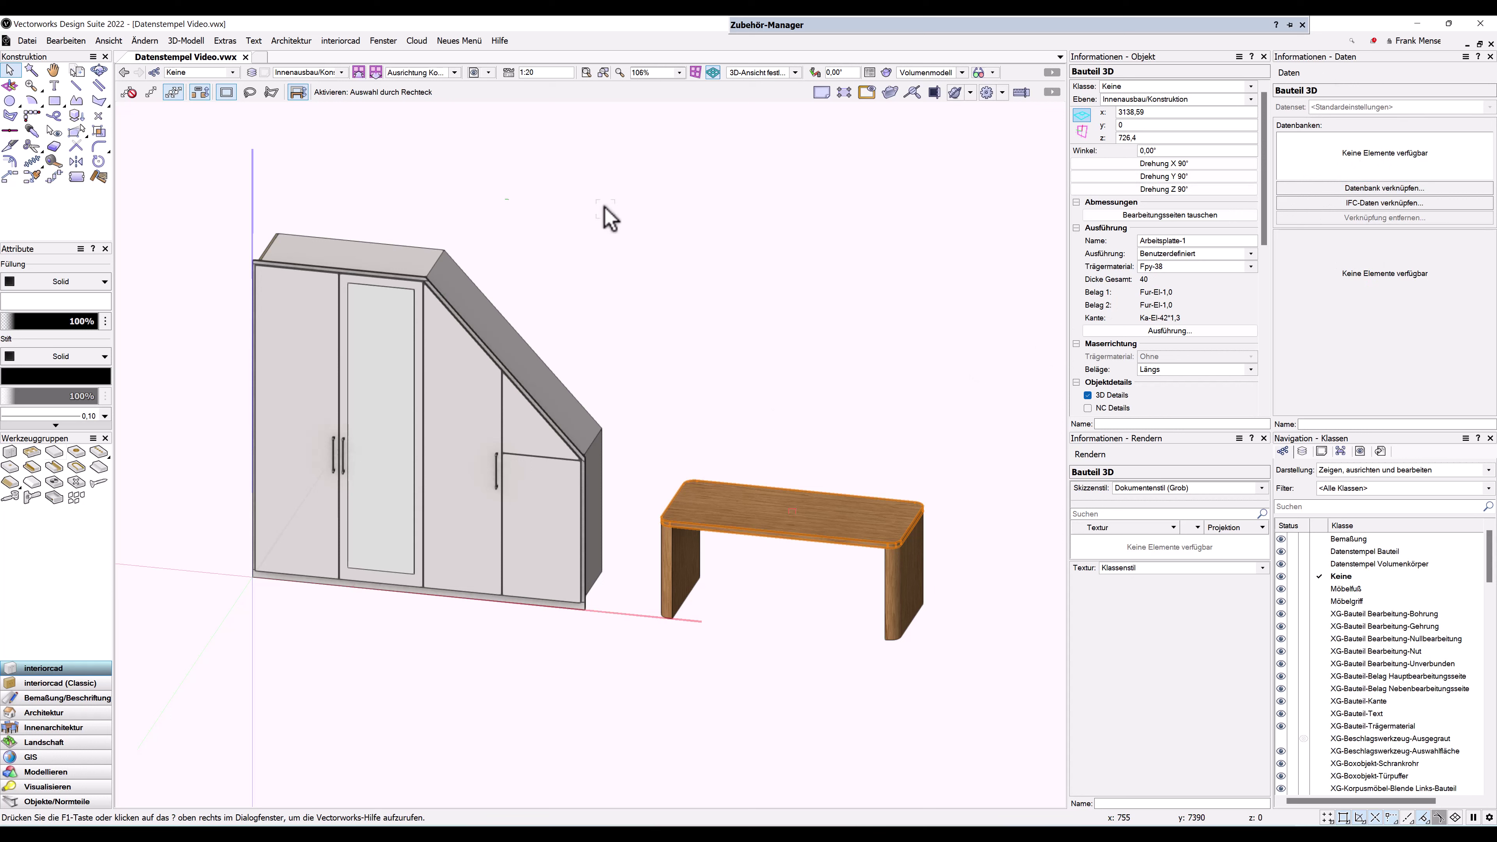
click(415, 160)
click(348, 41)
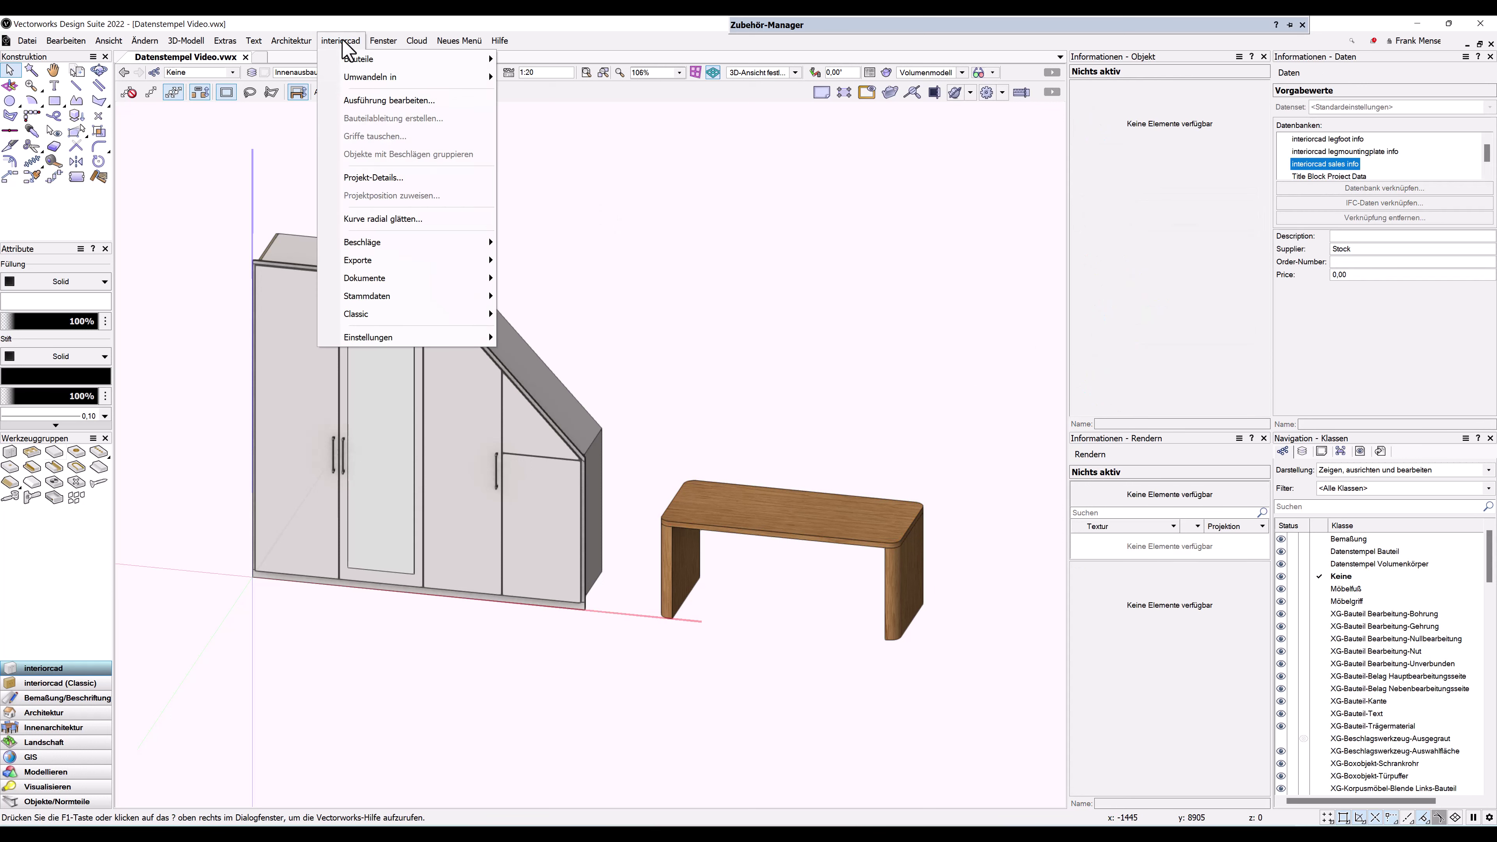
mouse_move(359, 59)
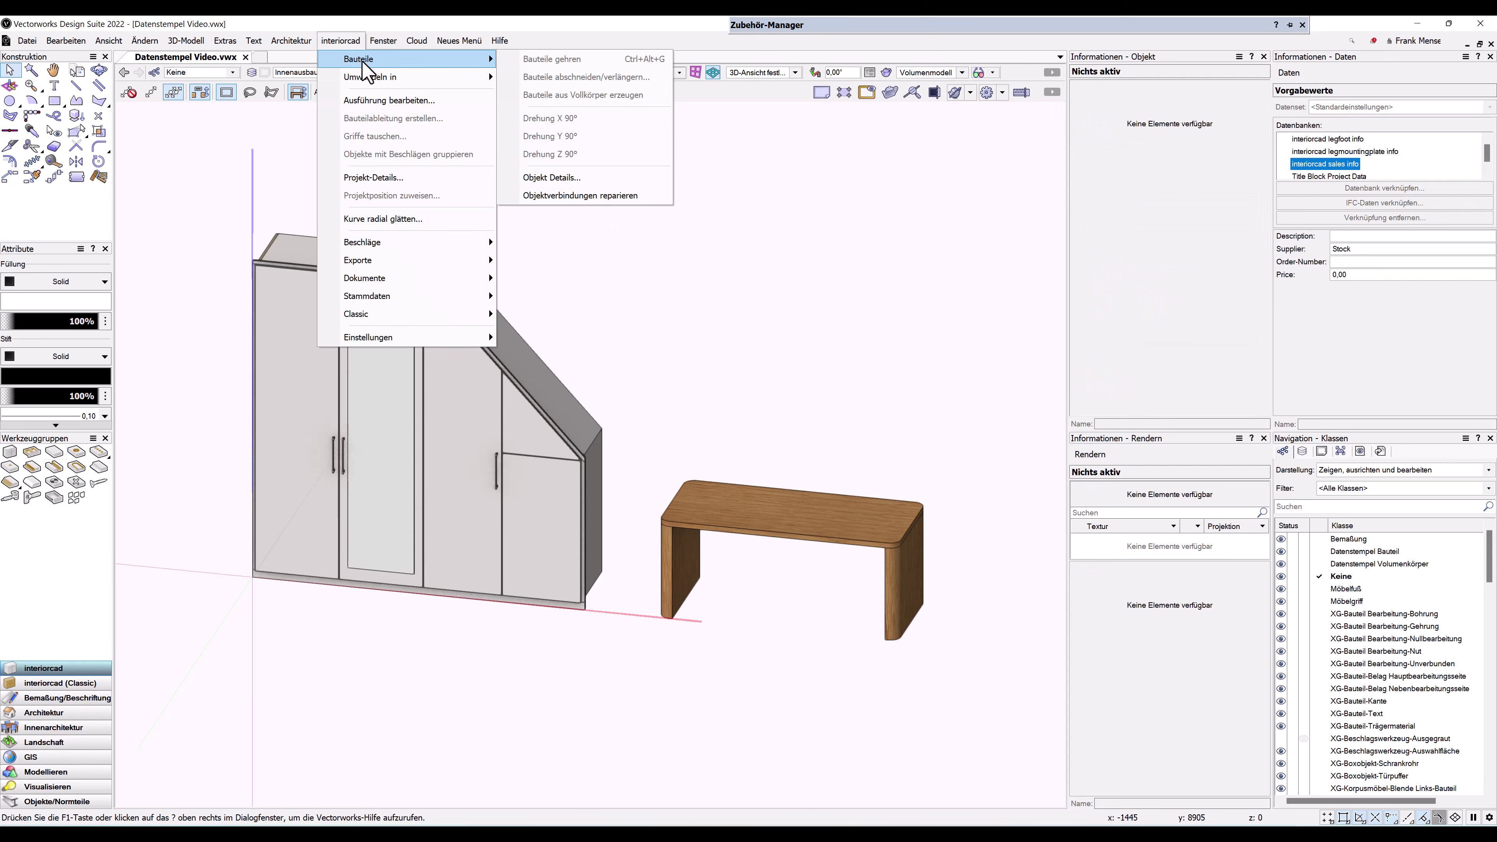
In Objekt Details, tick all four databases for Bauteil and the first three for Korpusmöbel
click(558, 184)
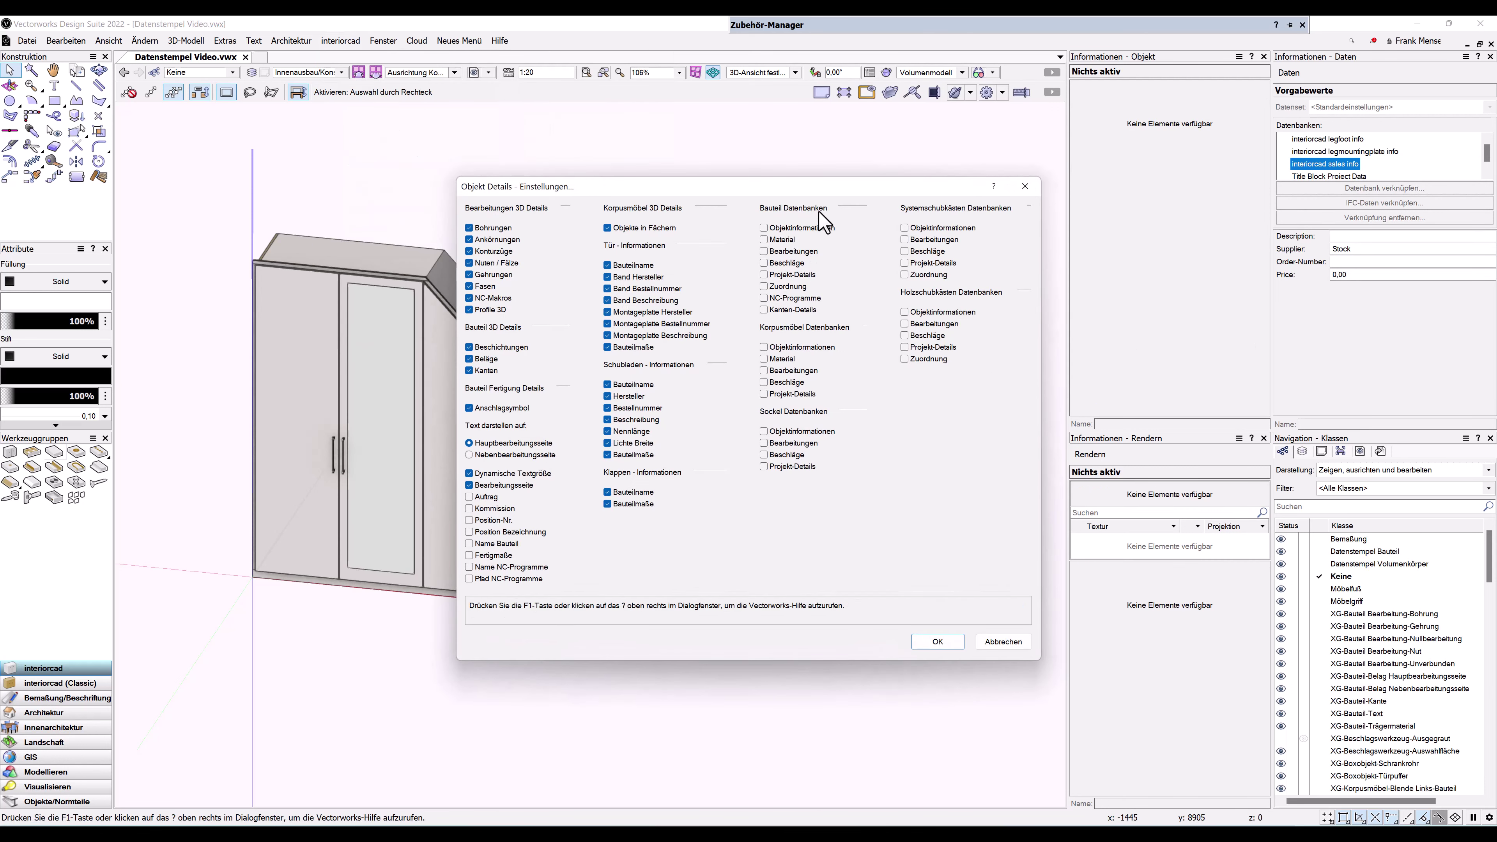
click(791, 227)
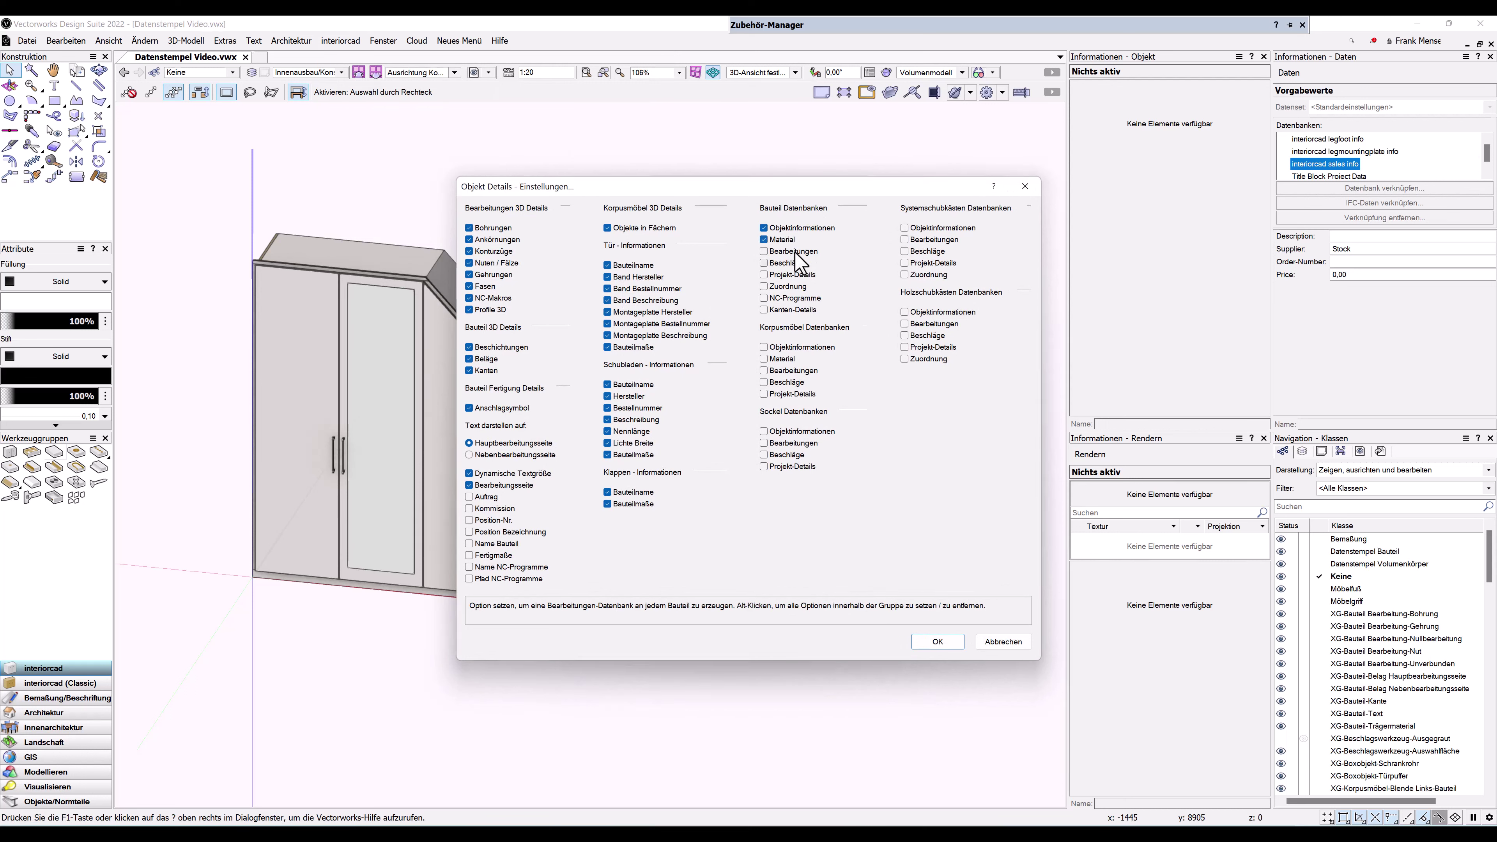
click(792, 285)
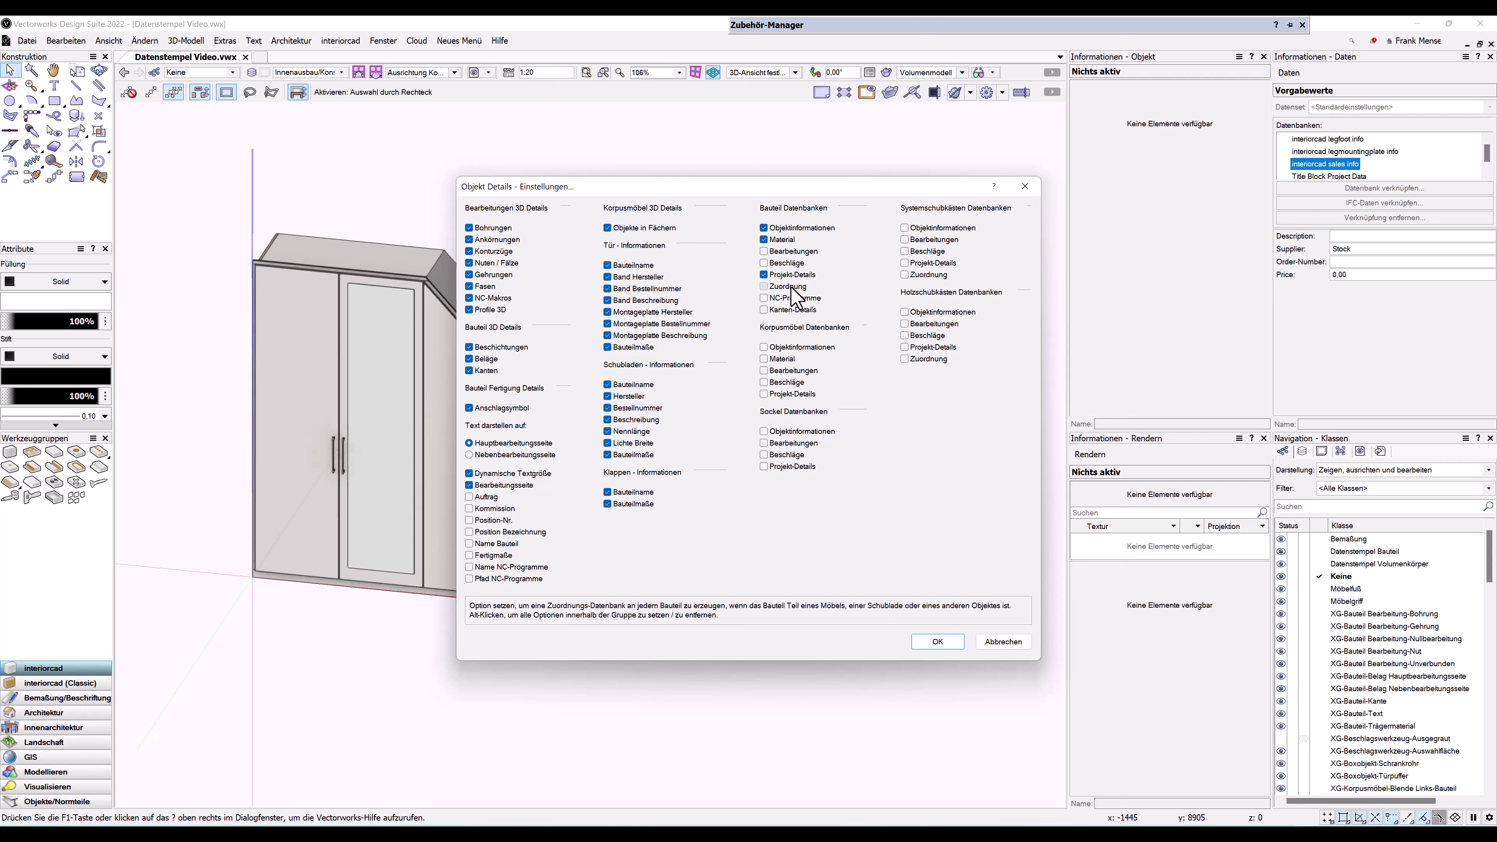
click(792, 348)
click(784, 359)
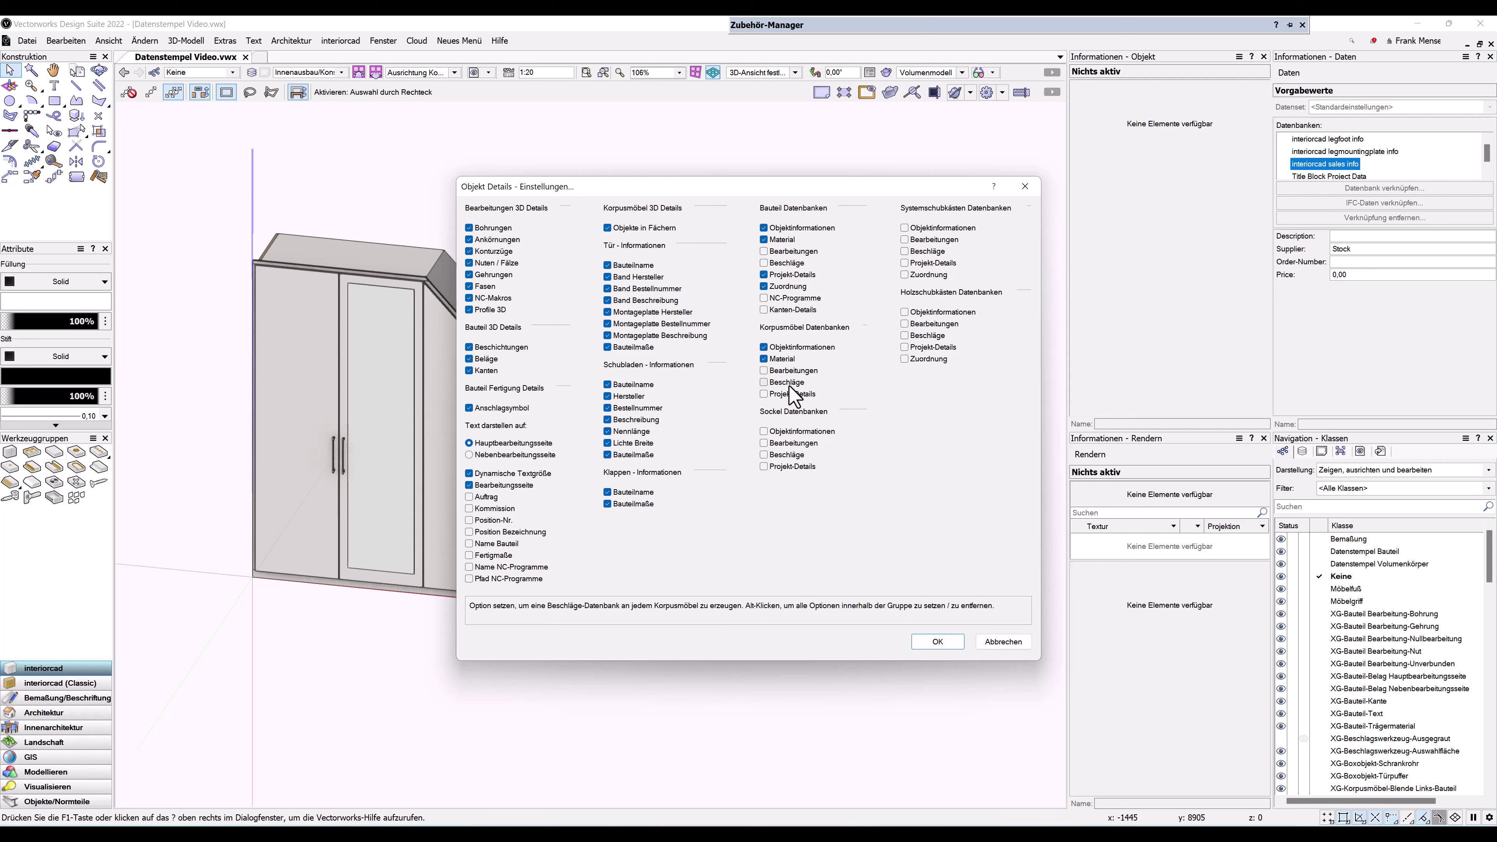
click(793, 393)
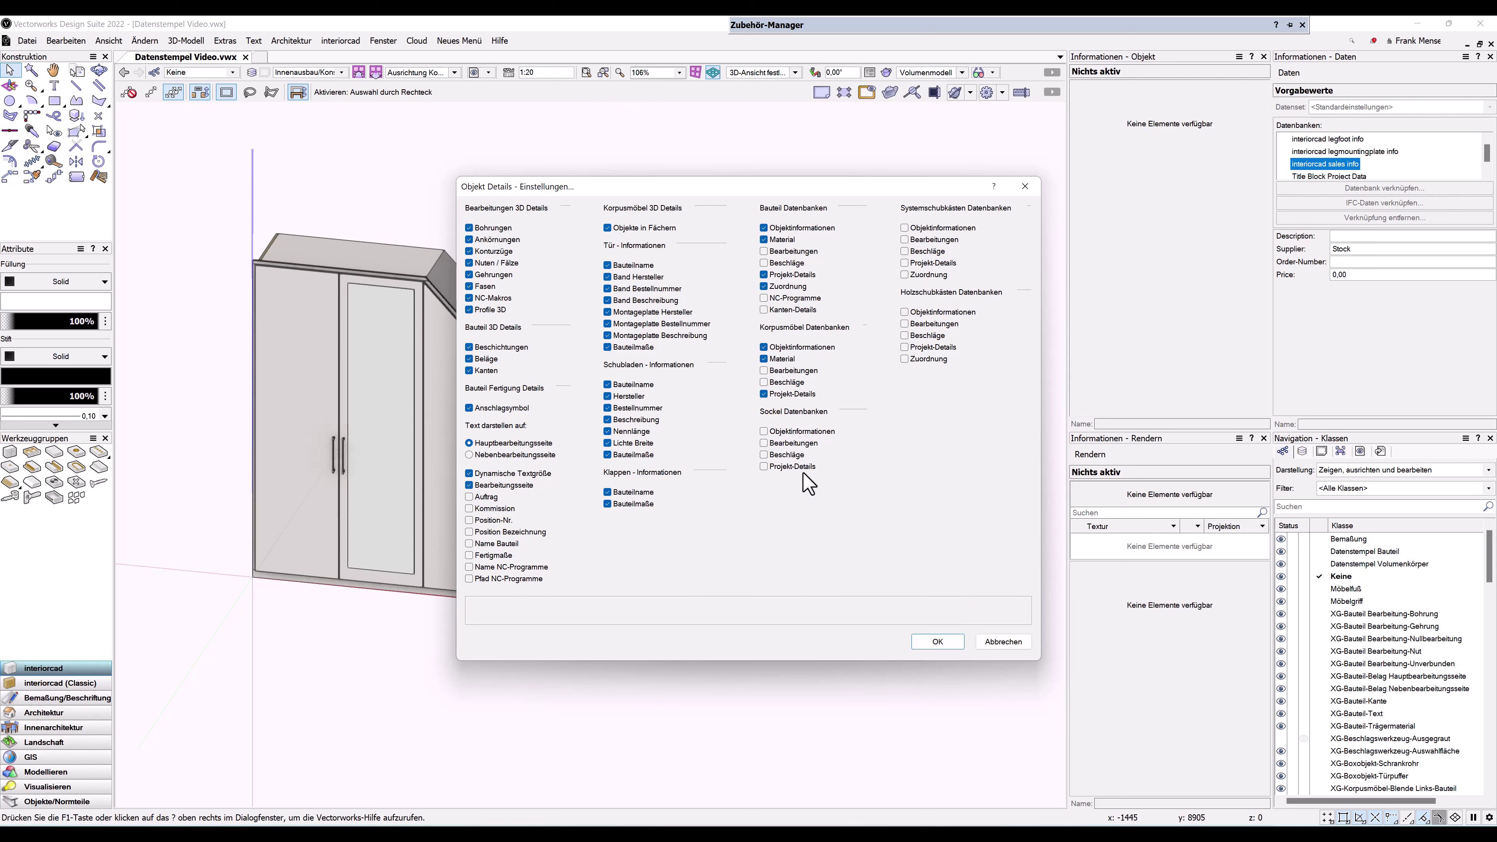
click(941, 642)
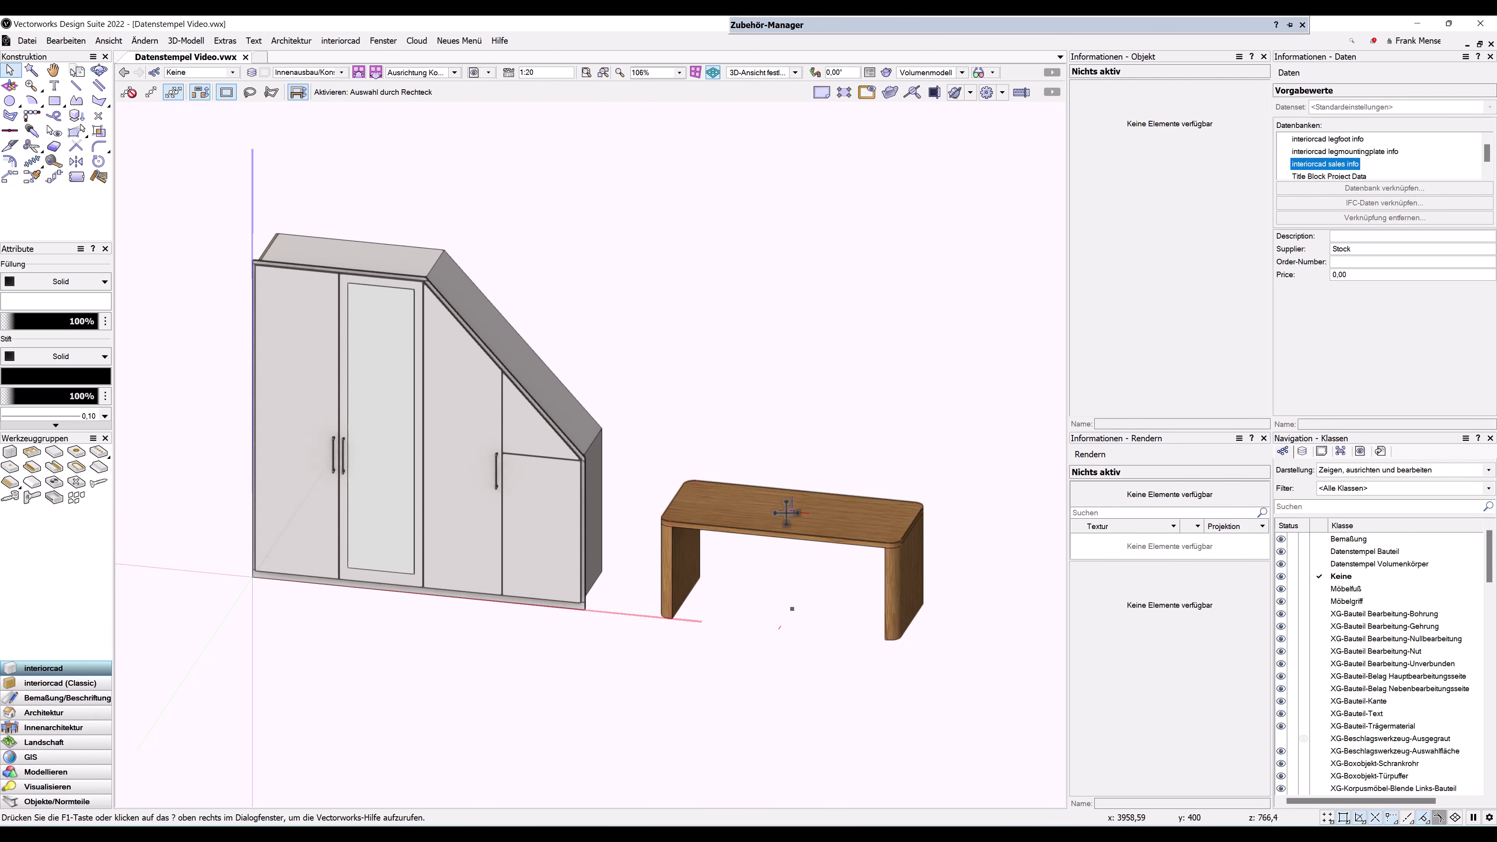
click(786, 513)
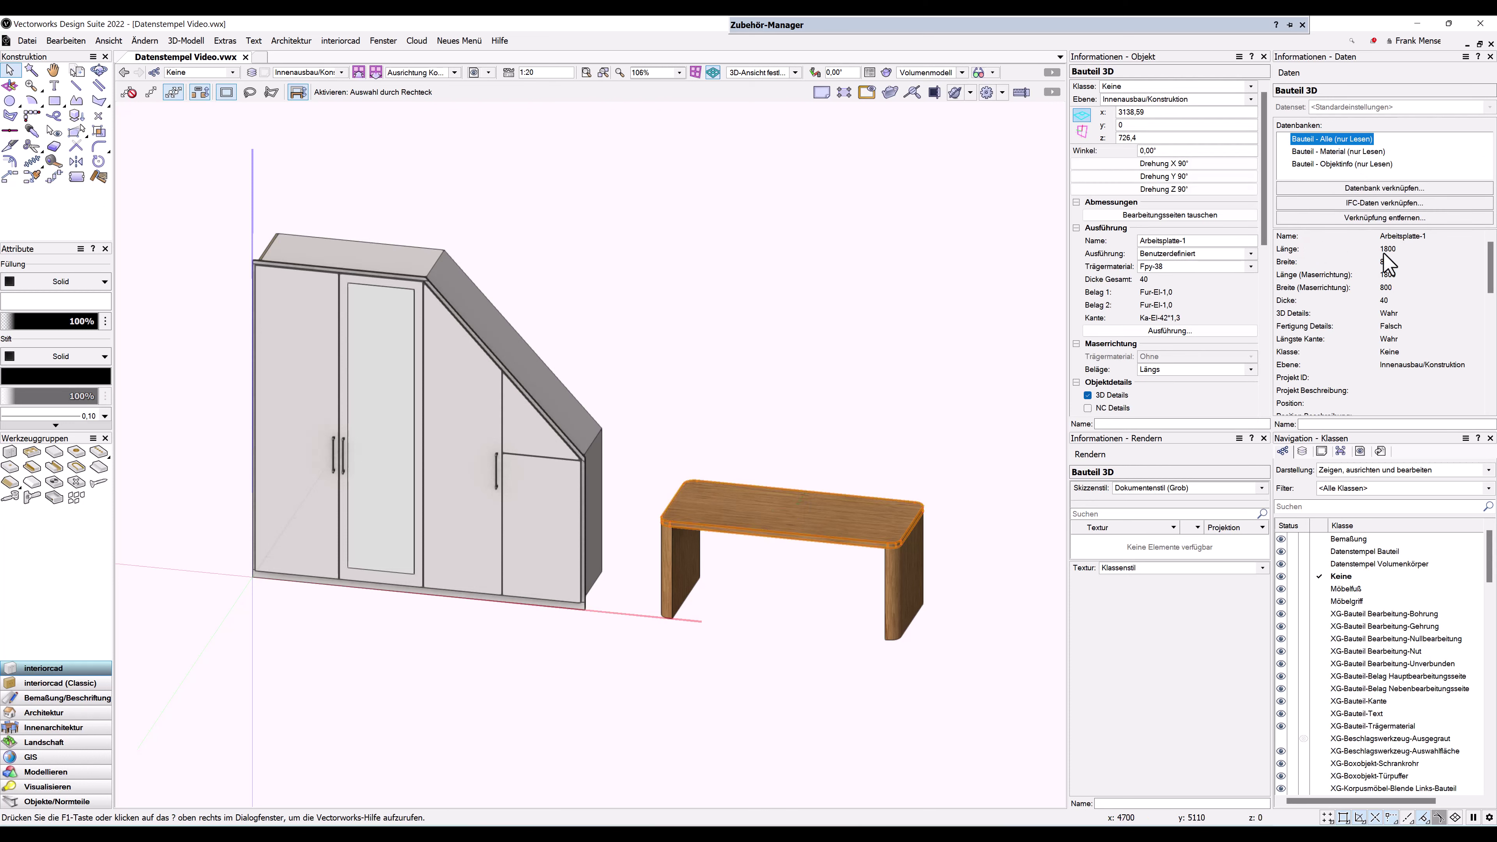
drag(1491, 273, 1491, 333)
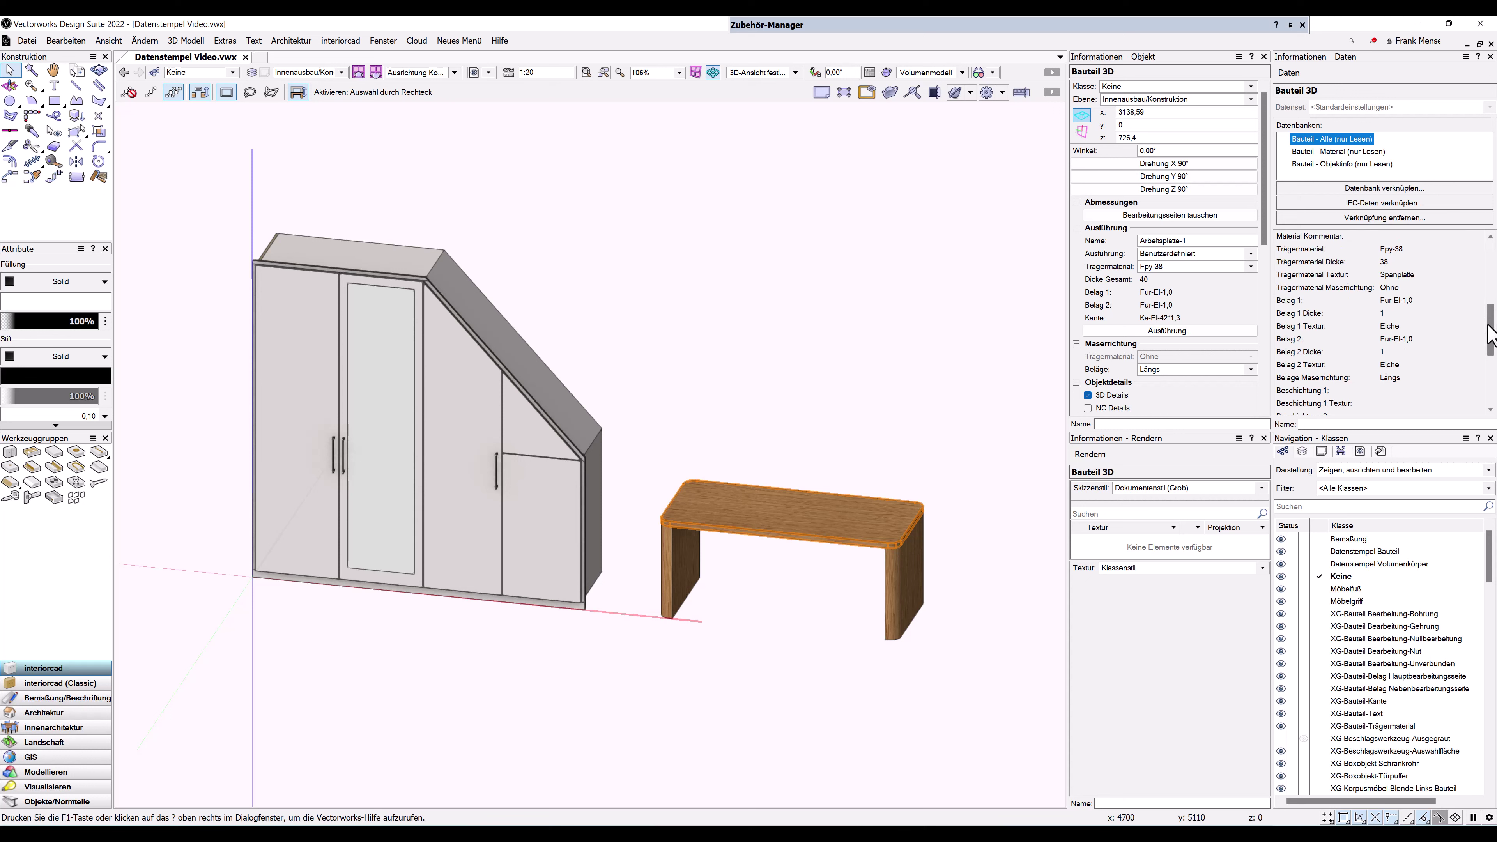
scroll(1493, 345, up, 1)
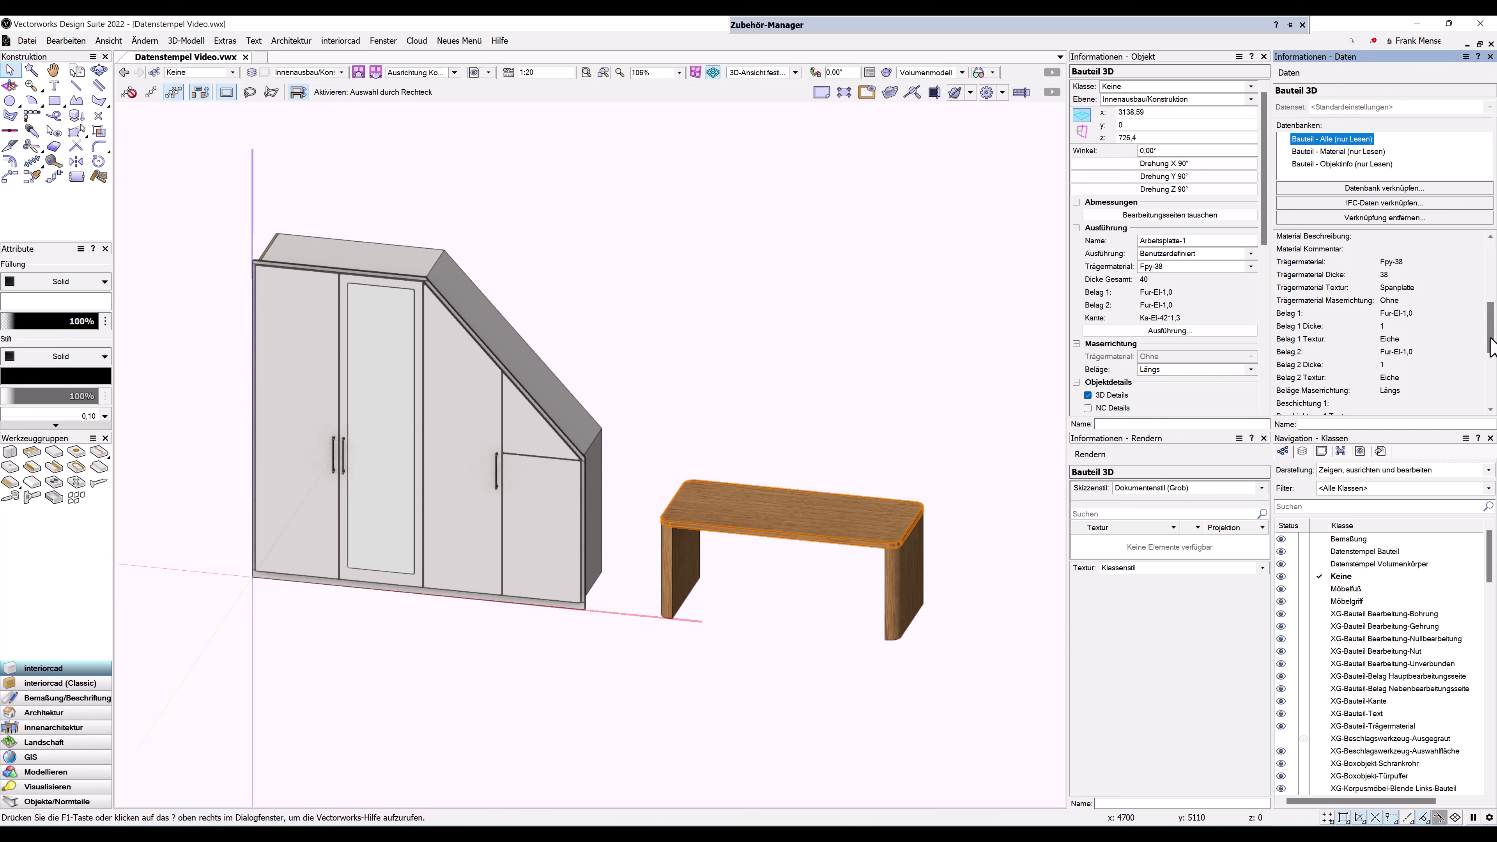
mouse_move(1492, 345)
mouse_down()
mouse_move(1492, 287)
mouse_move(1491, 308)
mouse_up()
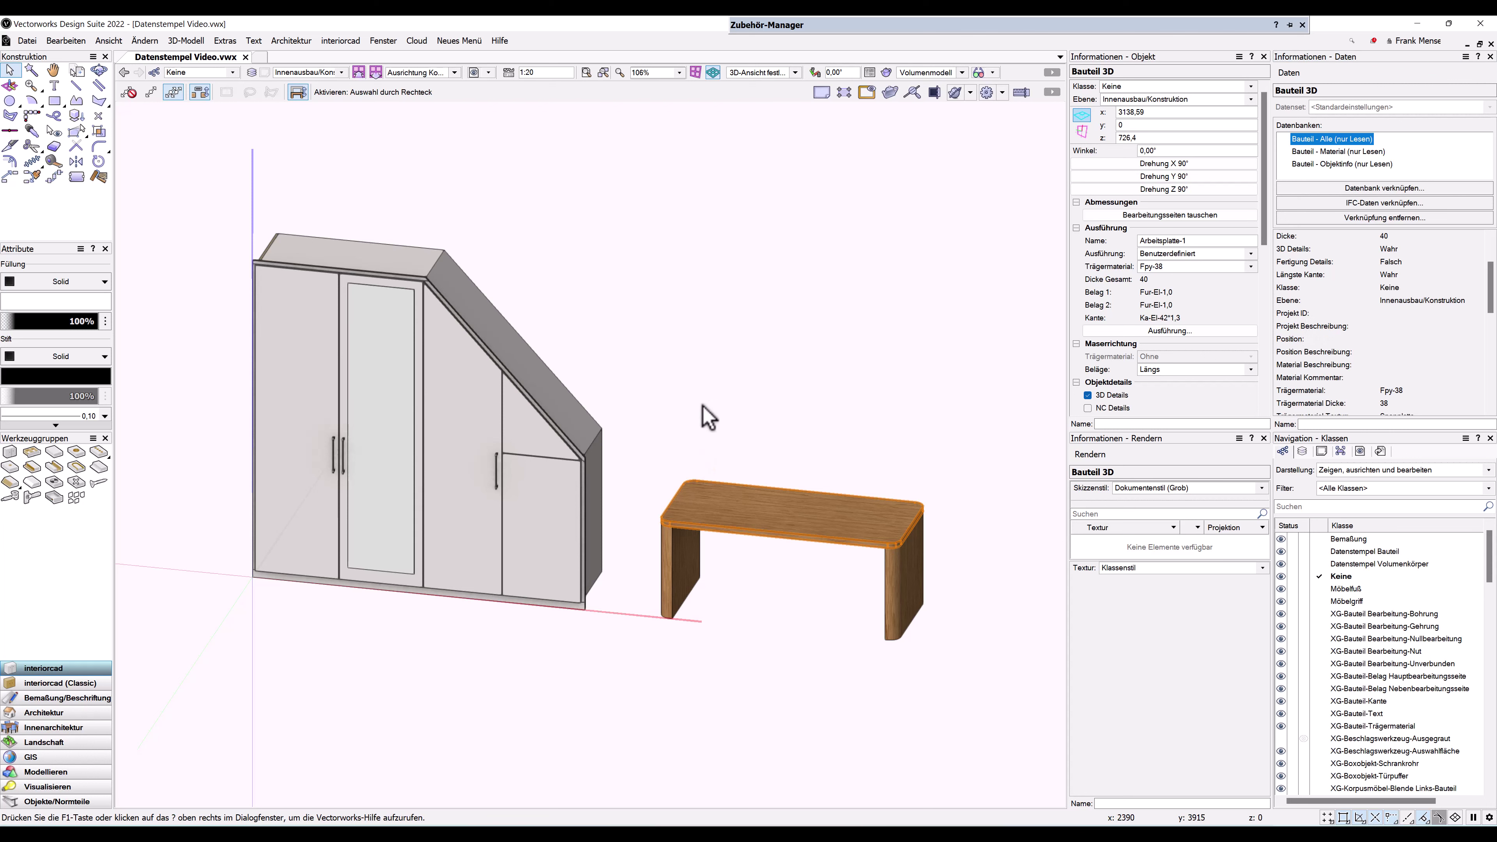
click(701, 418)
Enter the project number and commission, and add position 01 Kleiderschrank with quantity 1
click(348, 42)
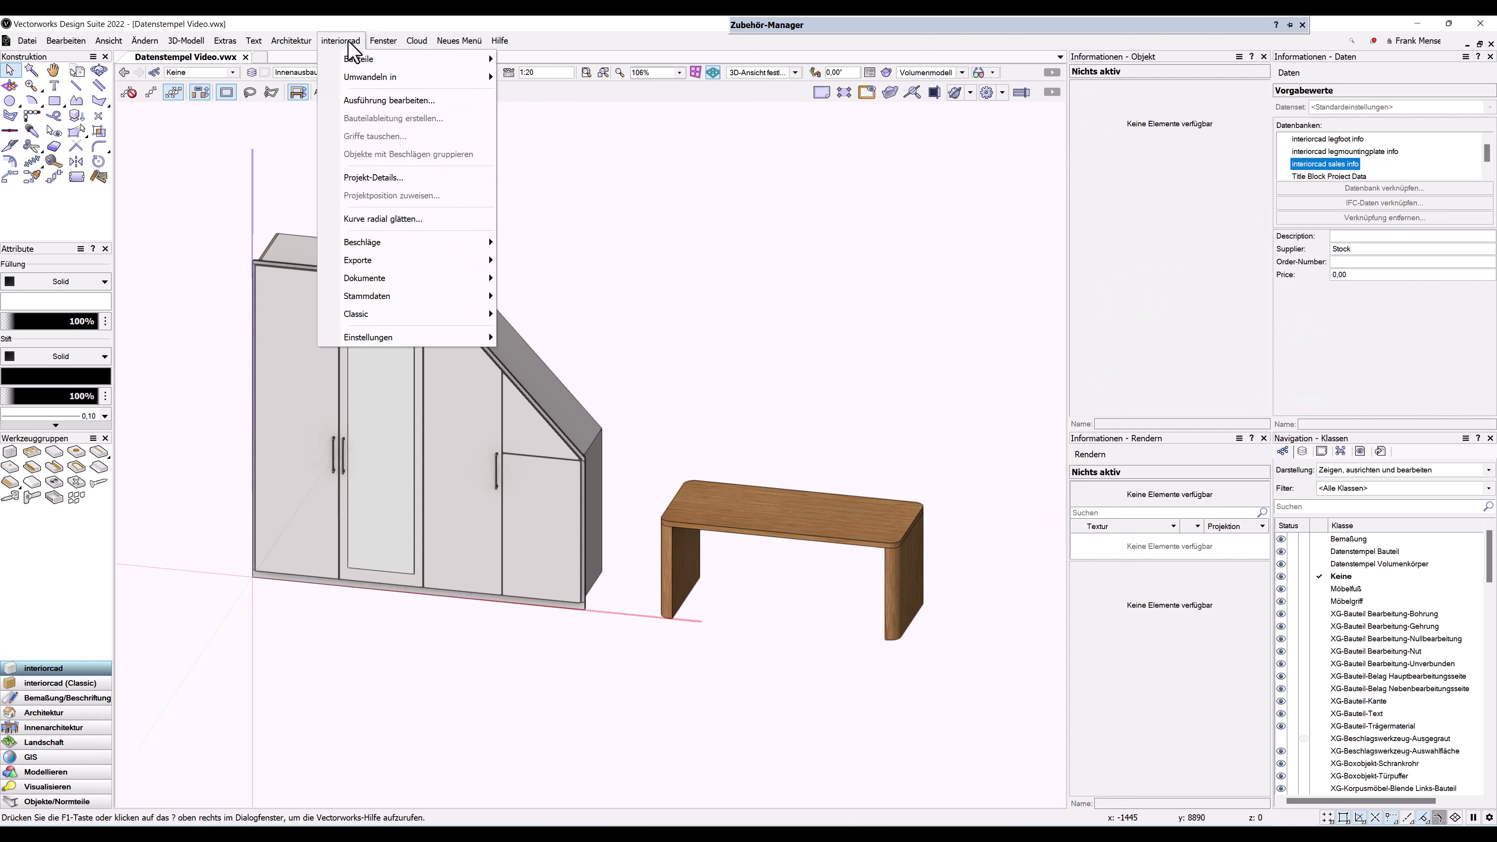
click(376, 178)
text(75004)
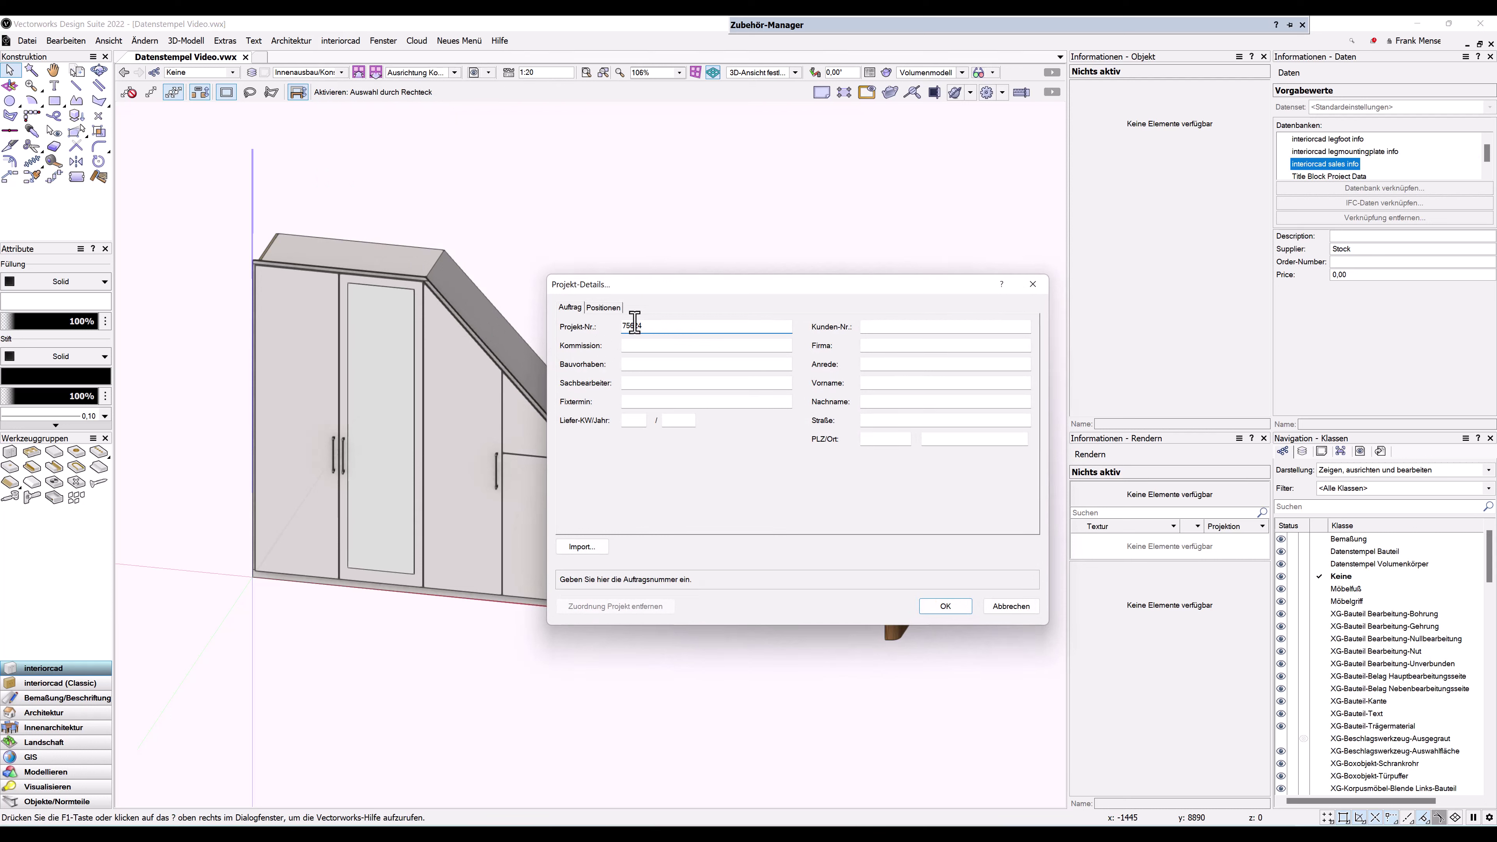
key(Tab)
key(Tab)
click(606, 308)
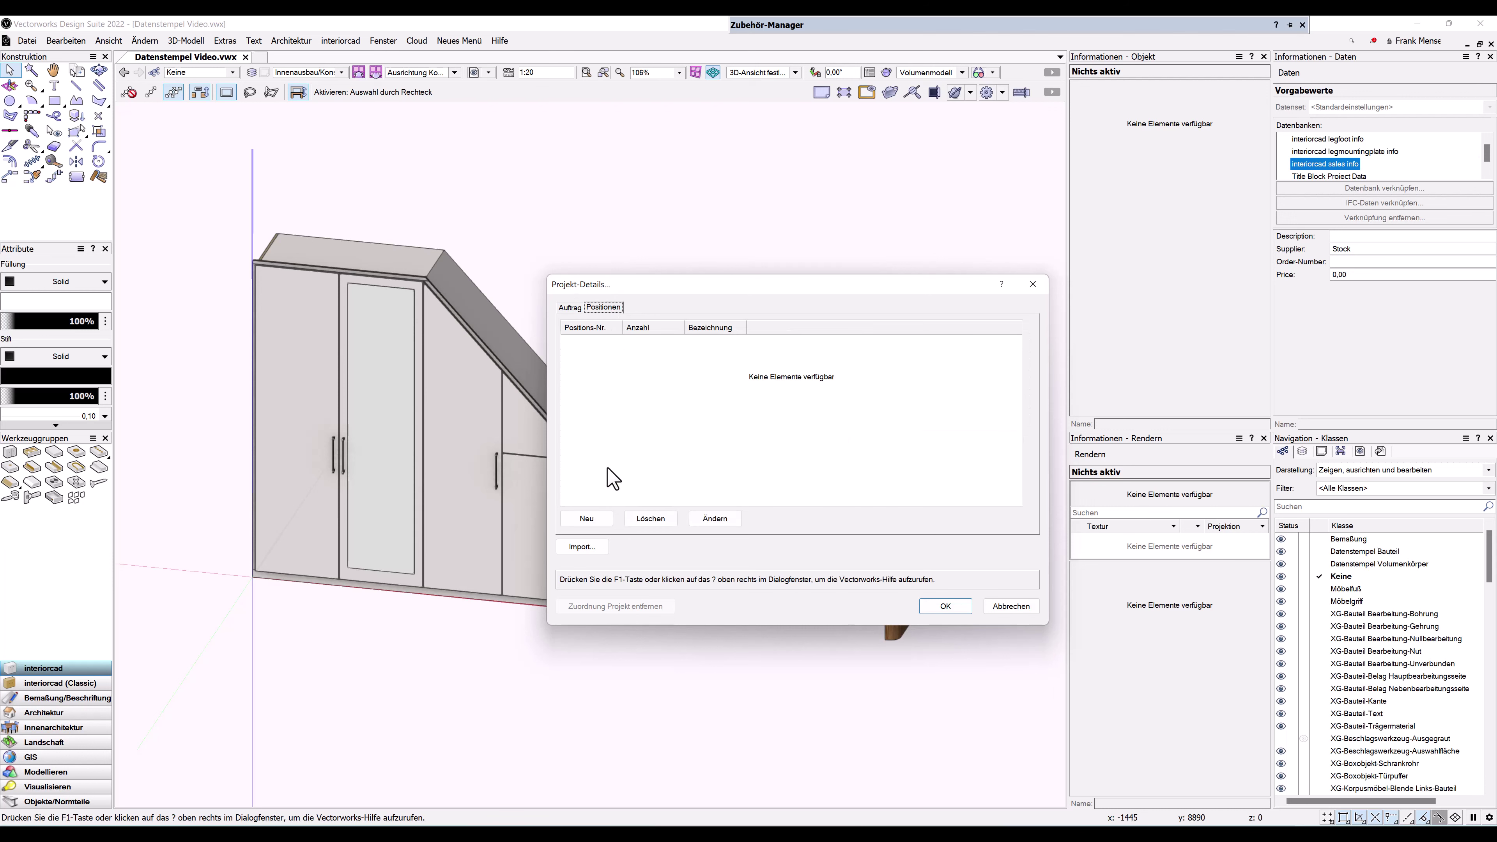
click(589, 519)
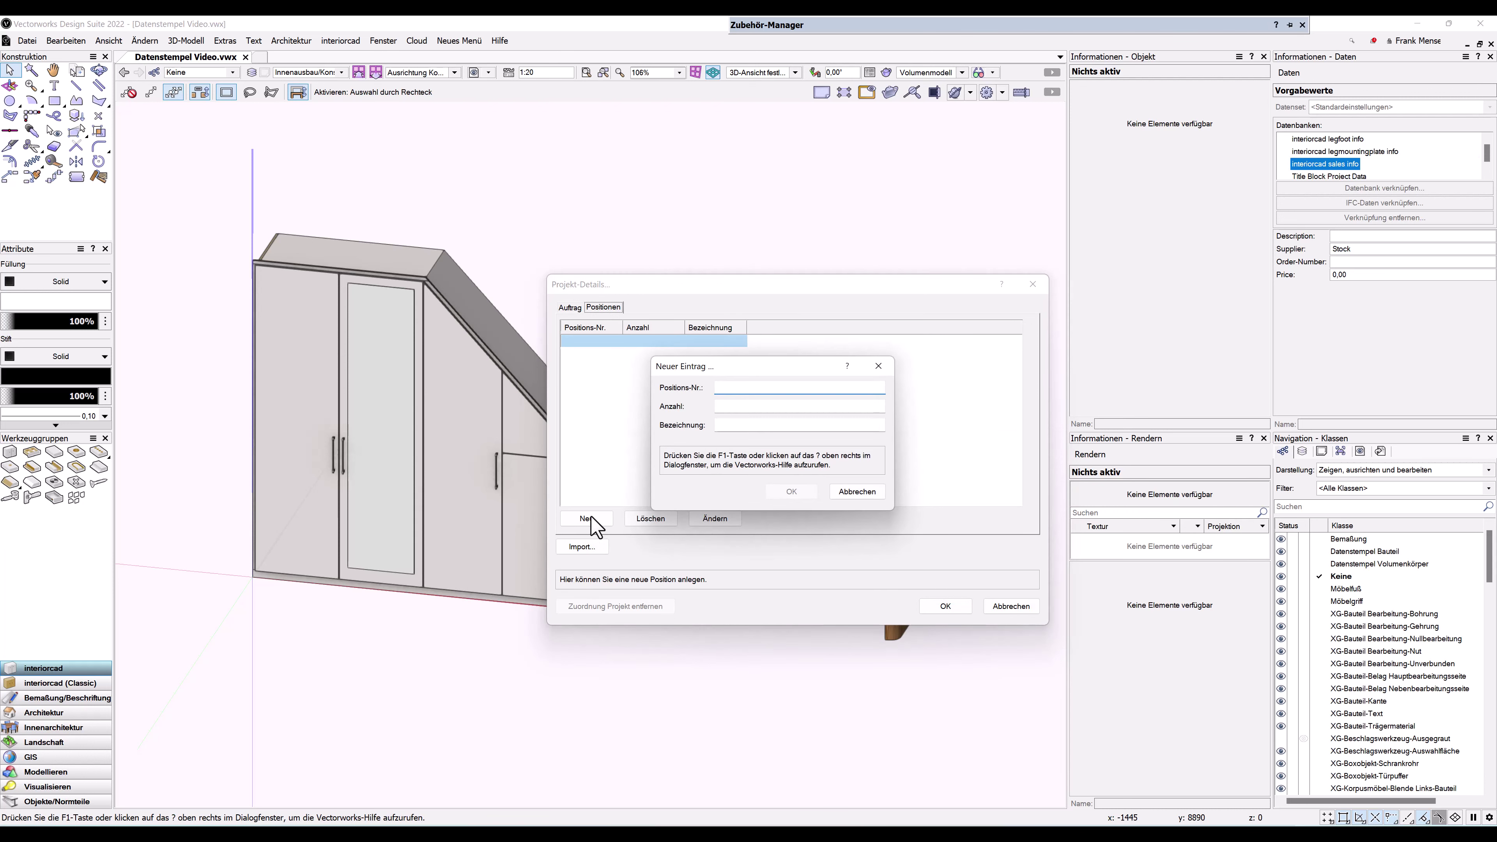
text(01)
key(Tab)
text(1)
key(Tab)
text(Kleiderschran)
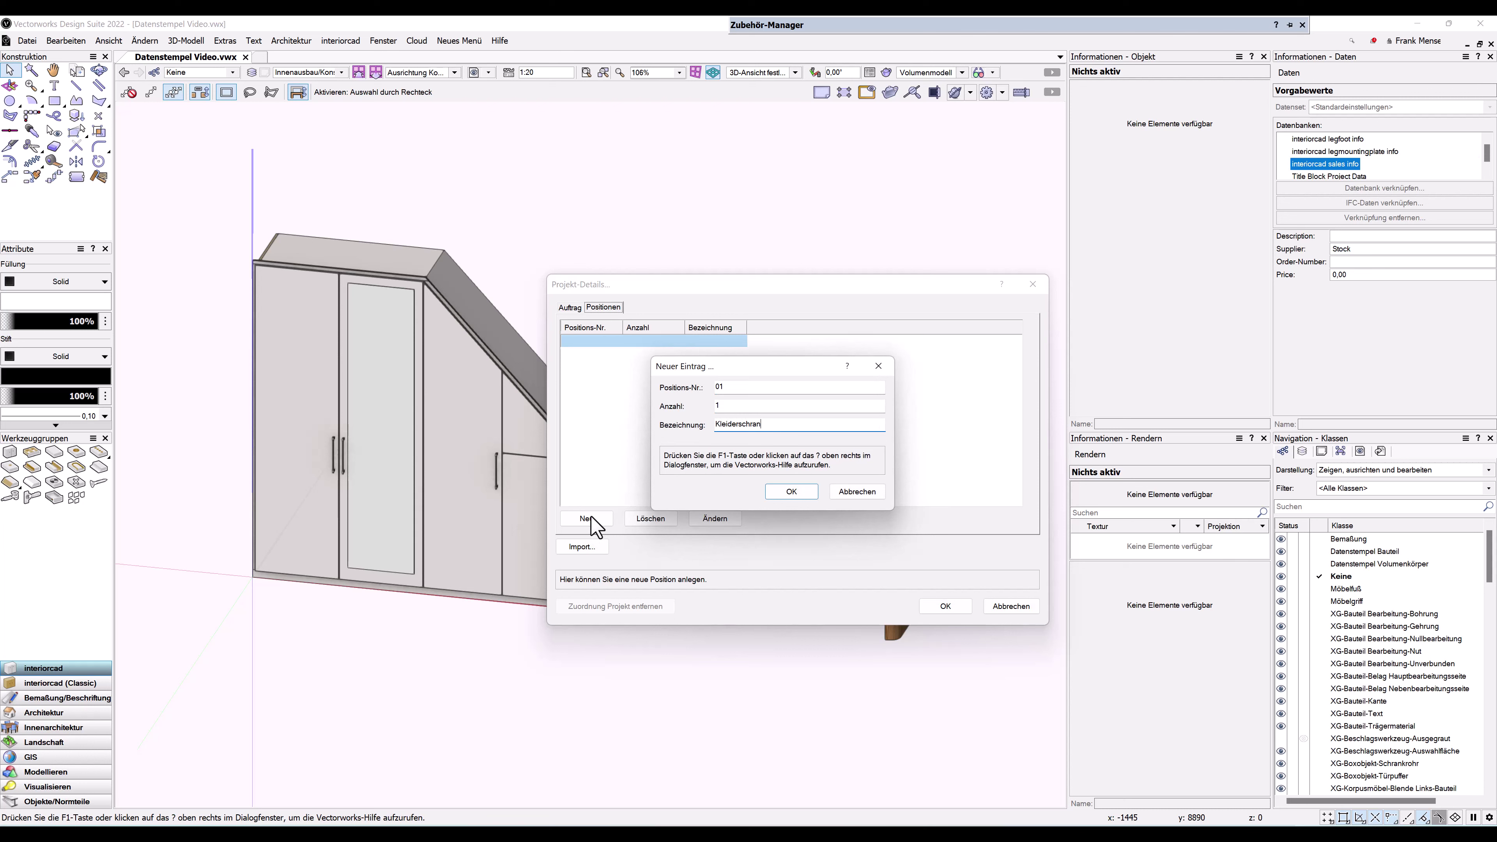
text(k)
click(791, 492)
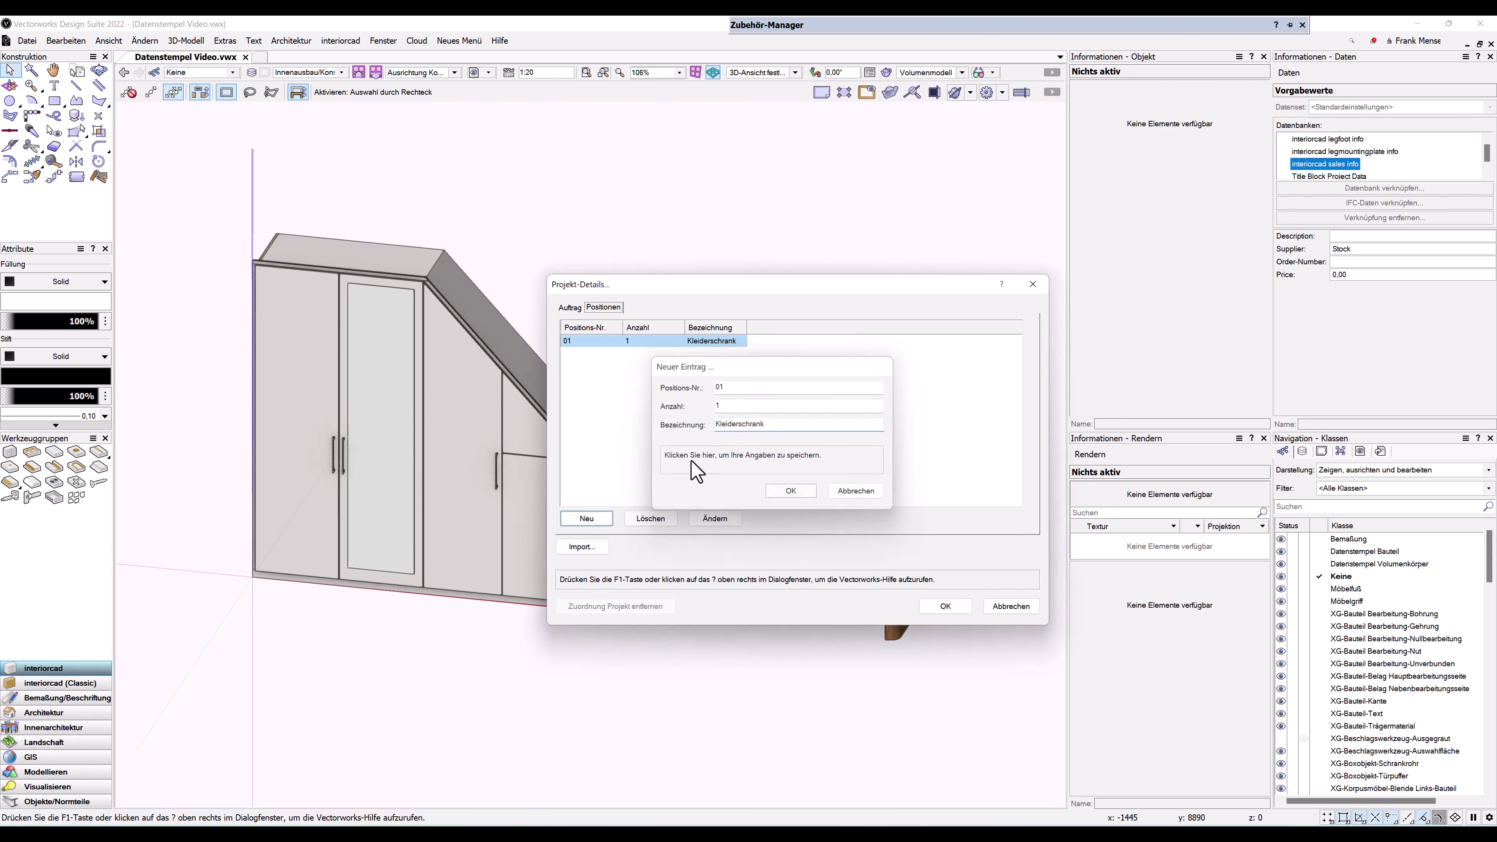
Add position 02 Tisch with quantity 1 and confirm the Projekt-Details
click(589, 519)
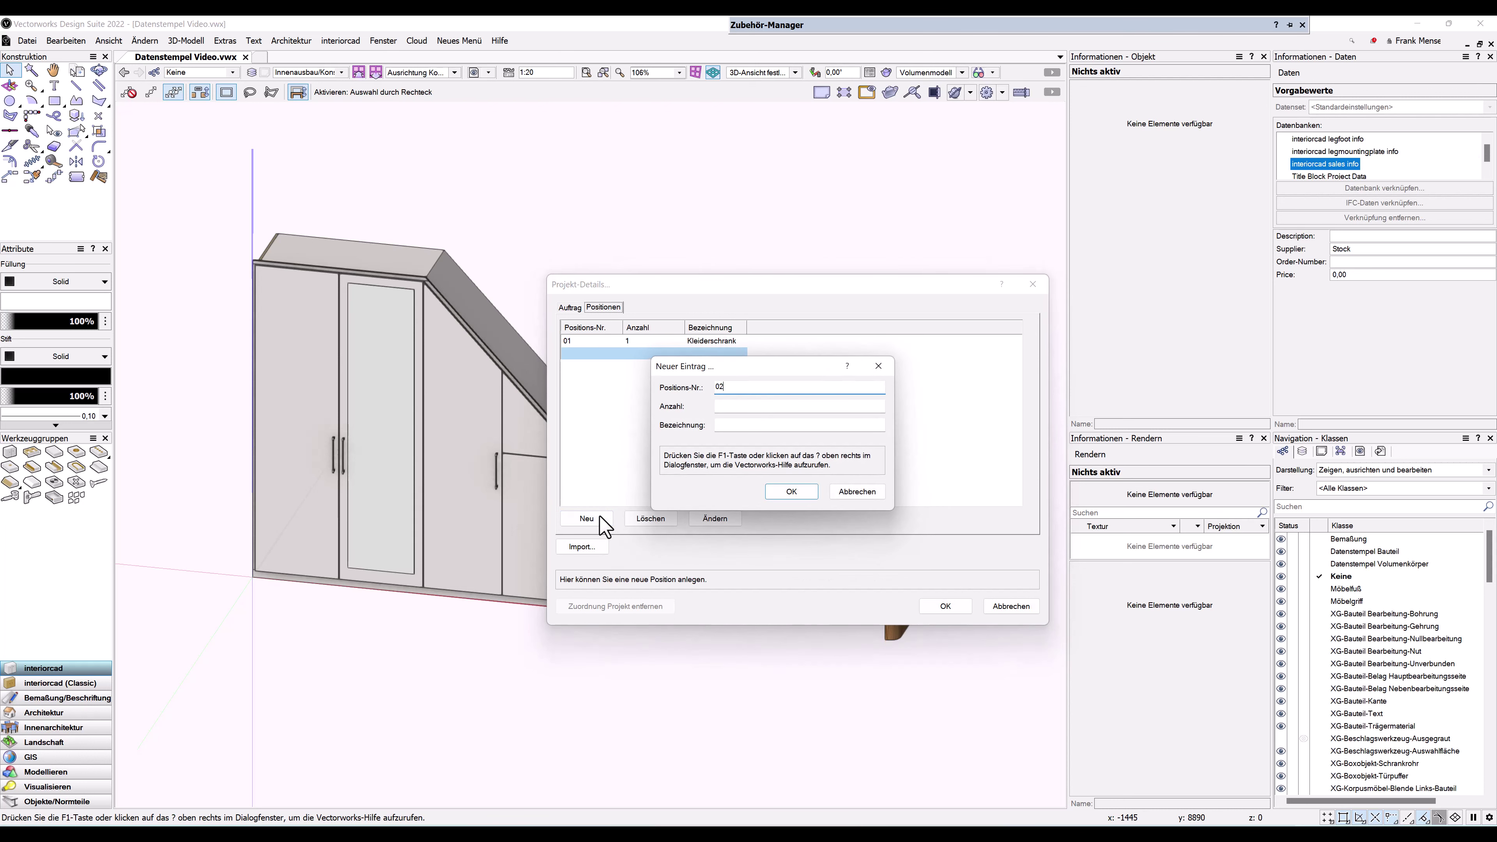
key(Tab)
key(Tab)
text(isch)
click(790, 492)
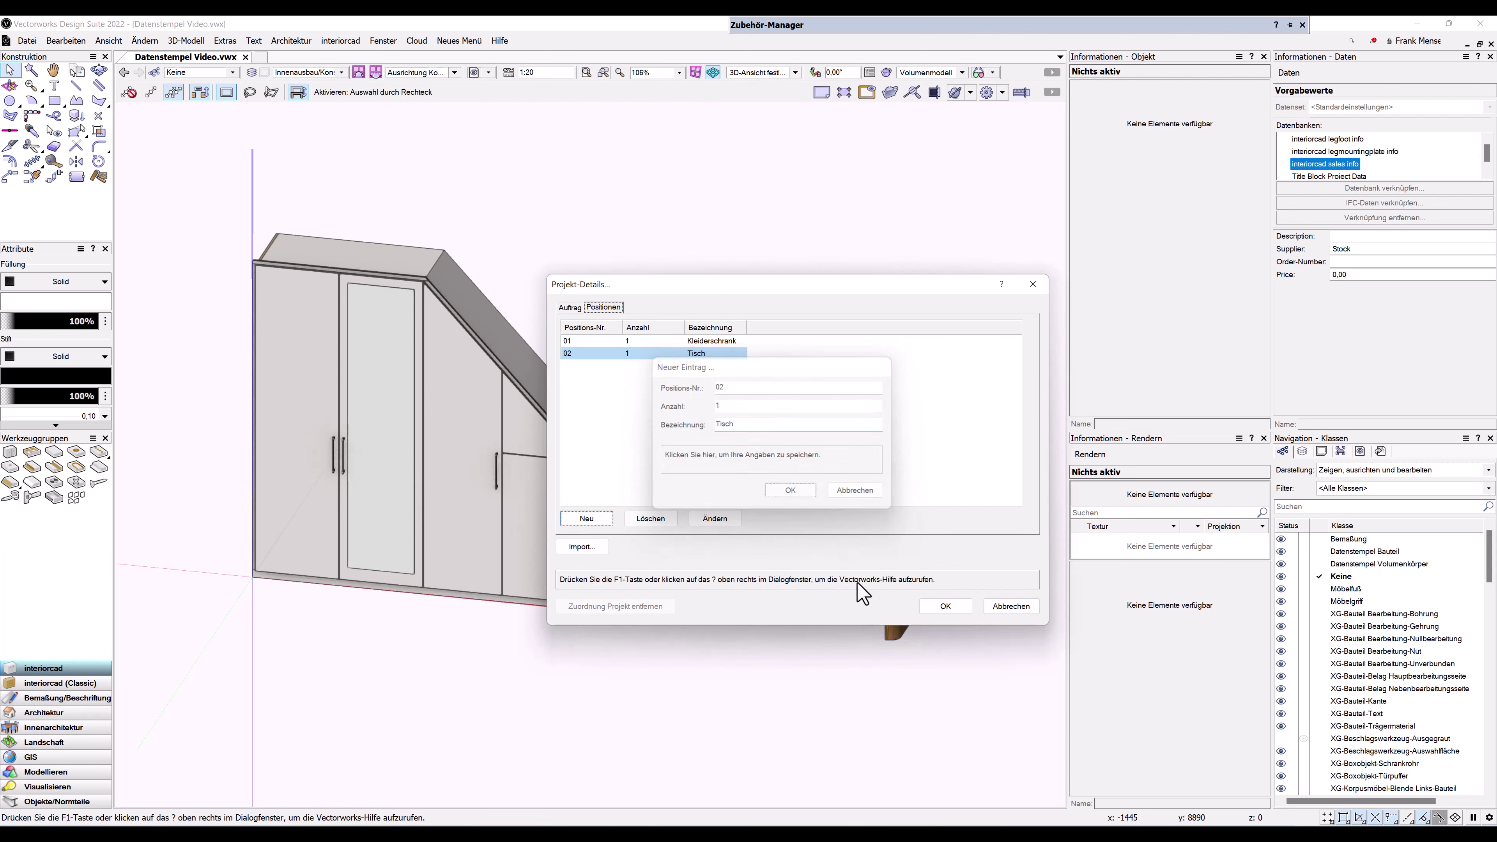
click(945, 606)
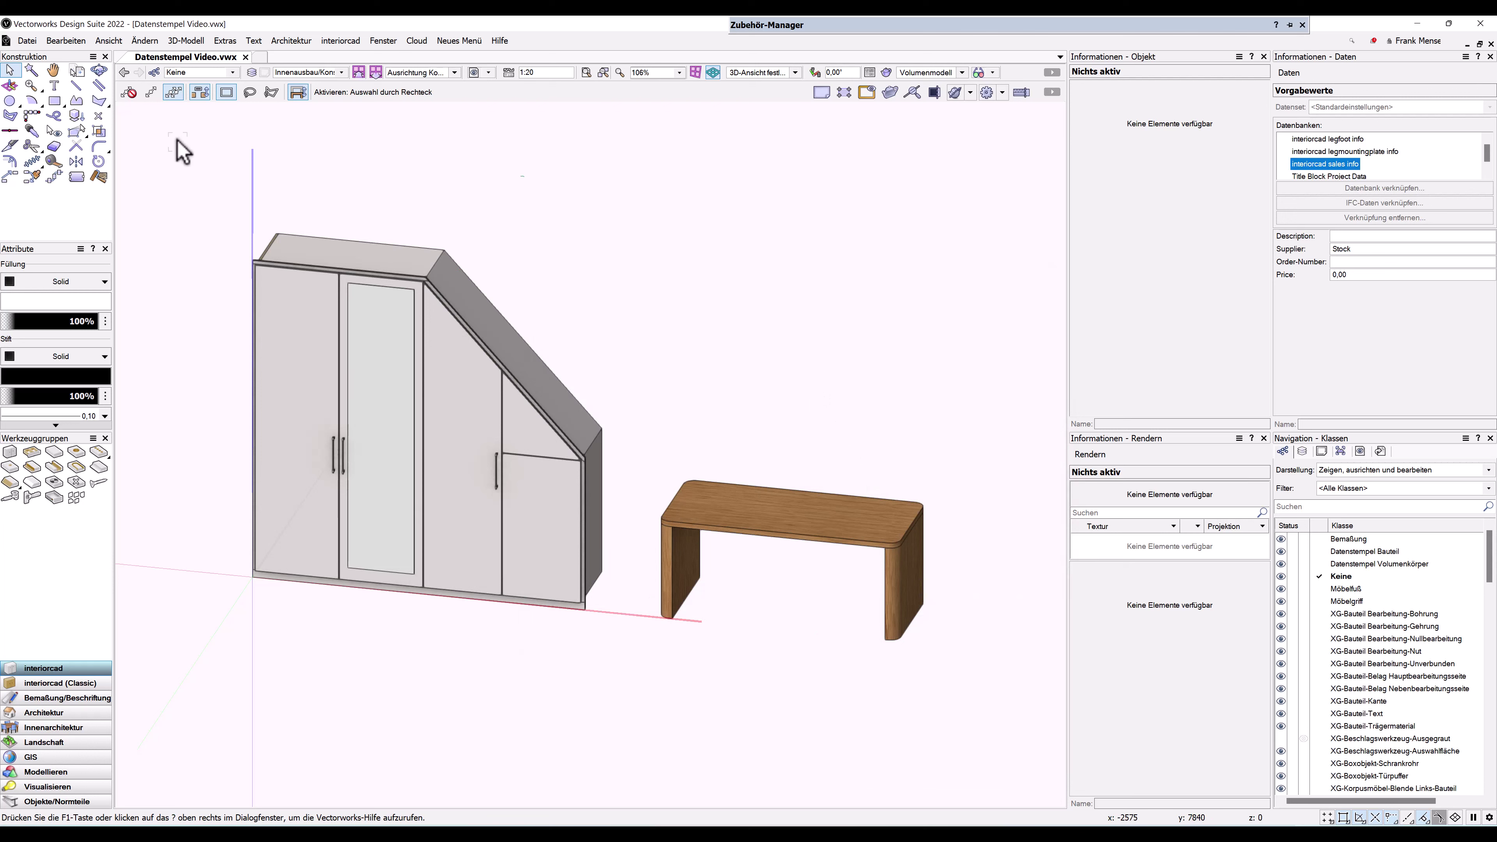
Assign the marquee-selected wardrobe to position 01 - Kleiderschrank, then select the table
drag(179, 142, 635, 661)
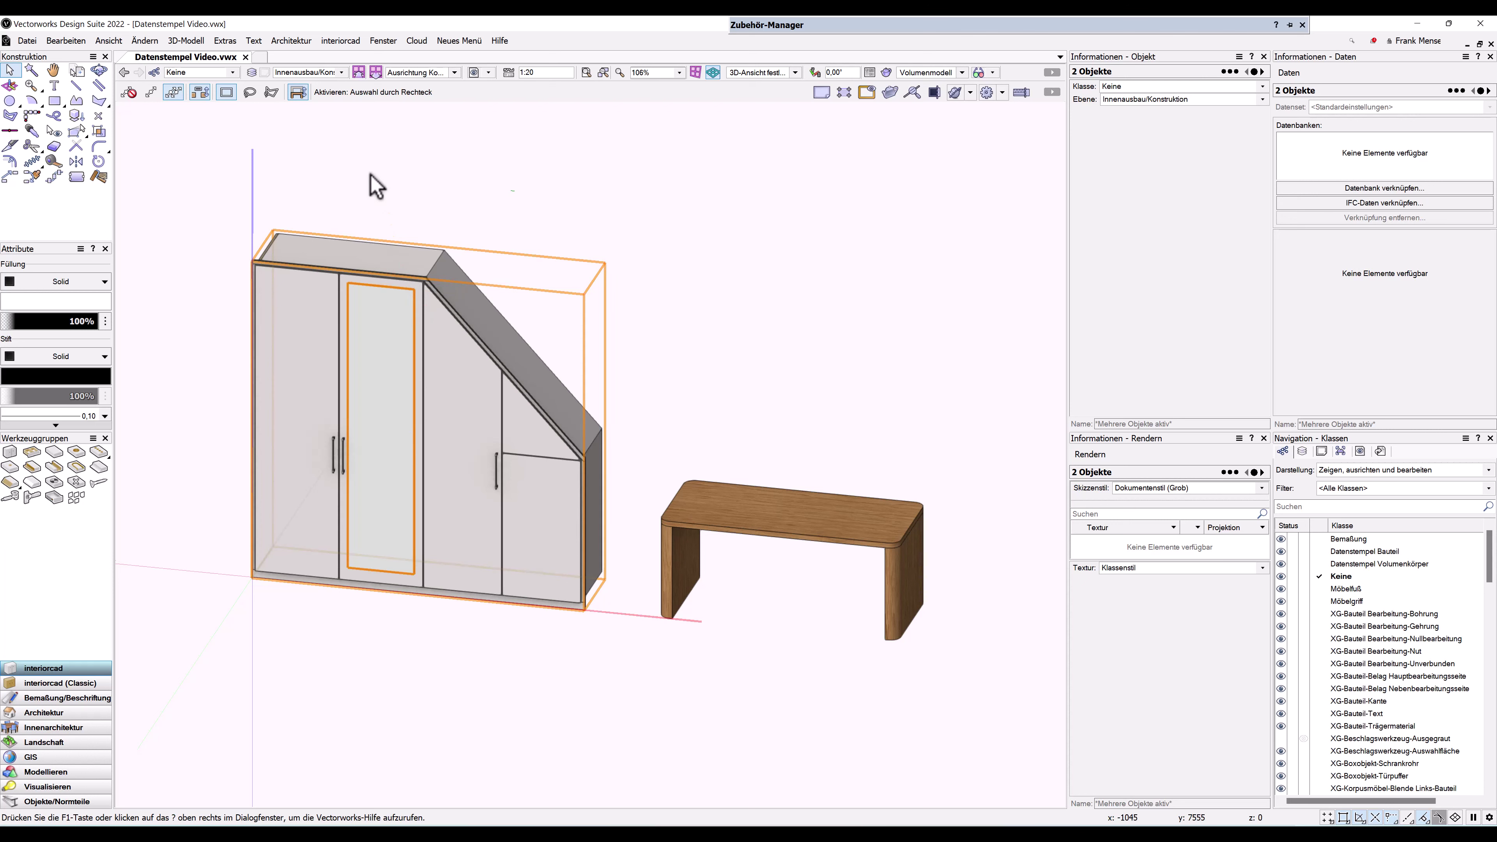
click(347, 42)
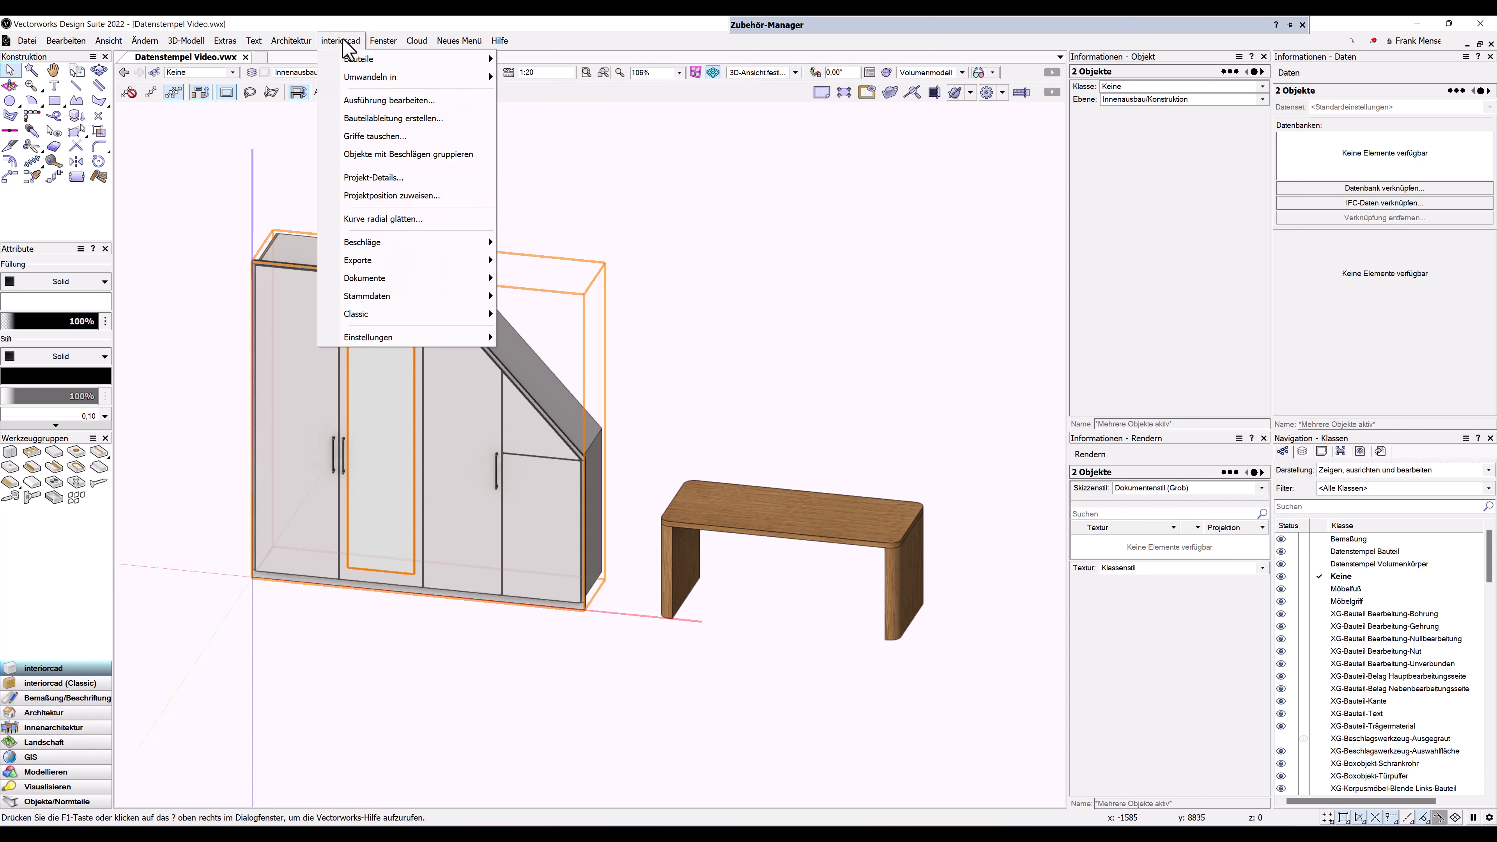
click(394, 196)
click(704, 389)
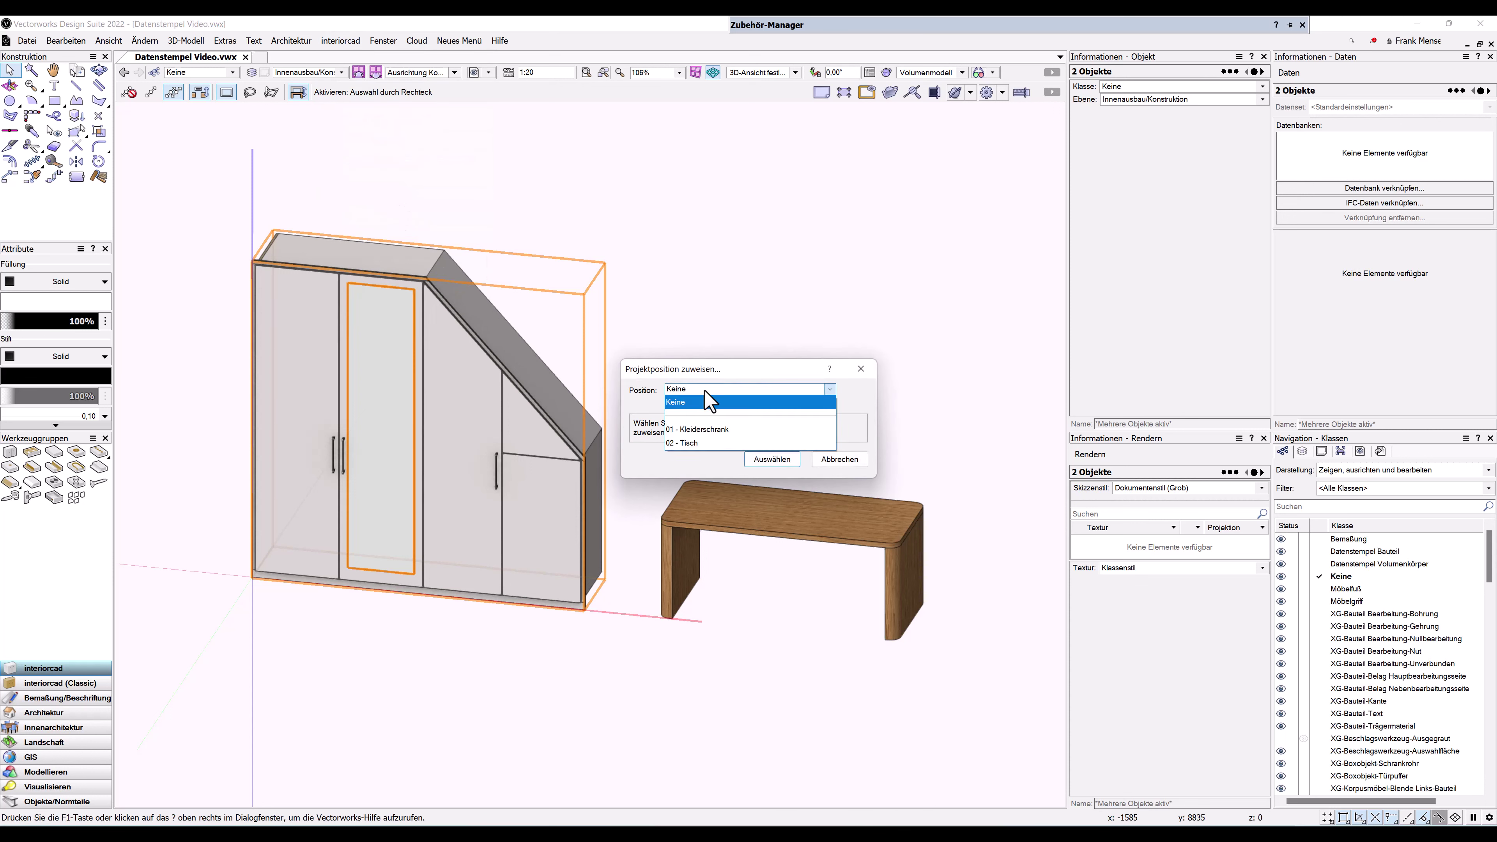
click(711, 439)
click(773, 462)
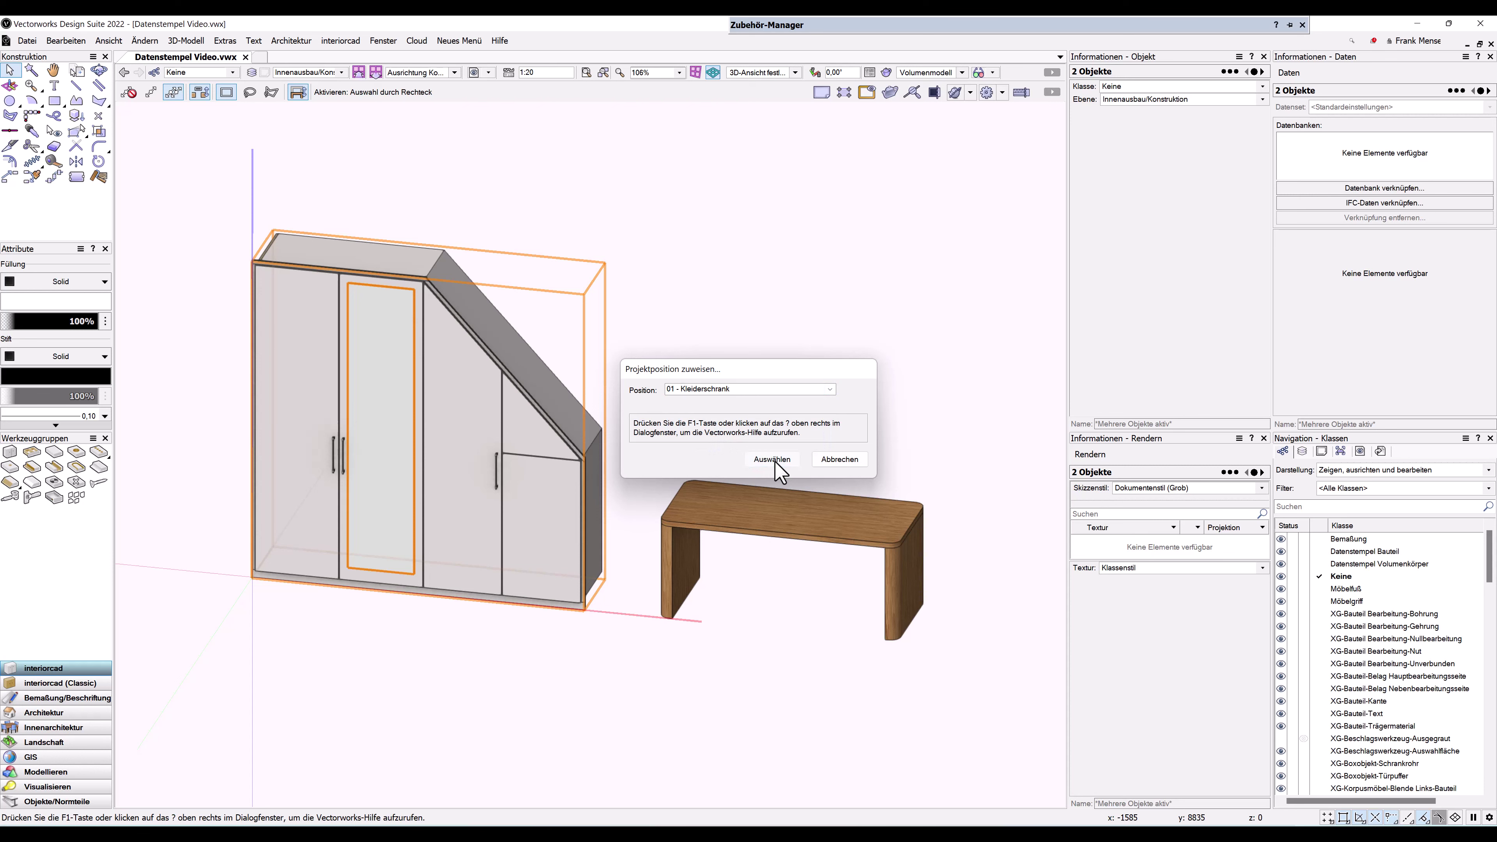
mouse_move(1018, 378)
mouse_down()
mouse_move(643, 676)
mouse_move(645, 692)
mouse_up()
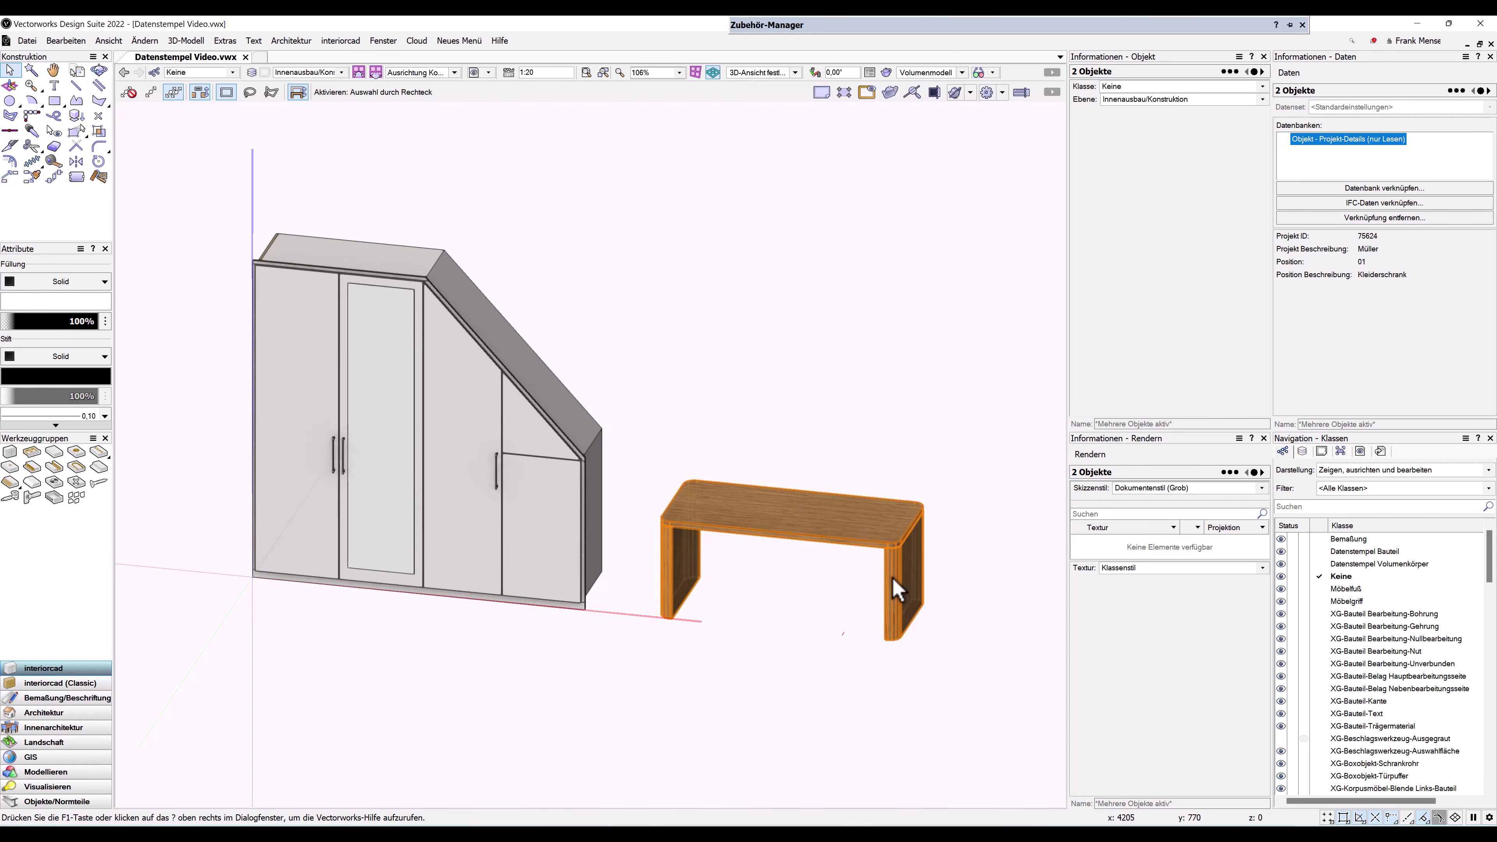
click(654, 523)
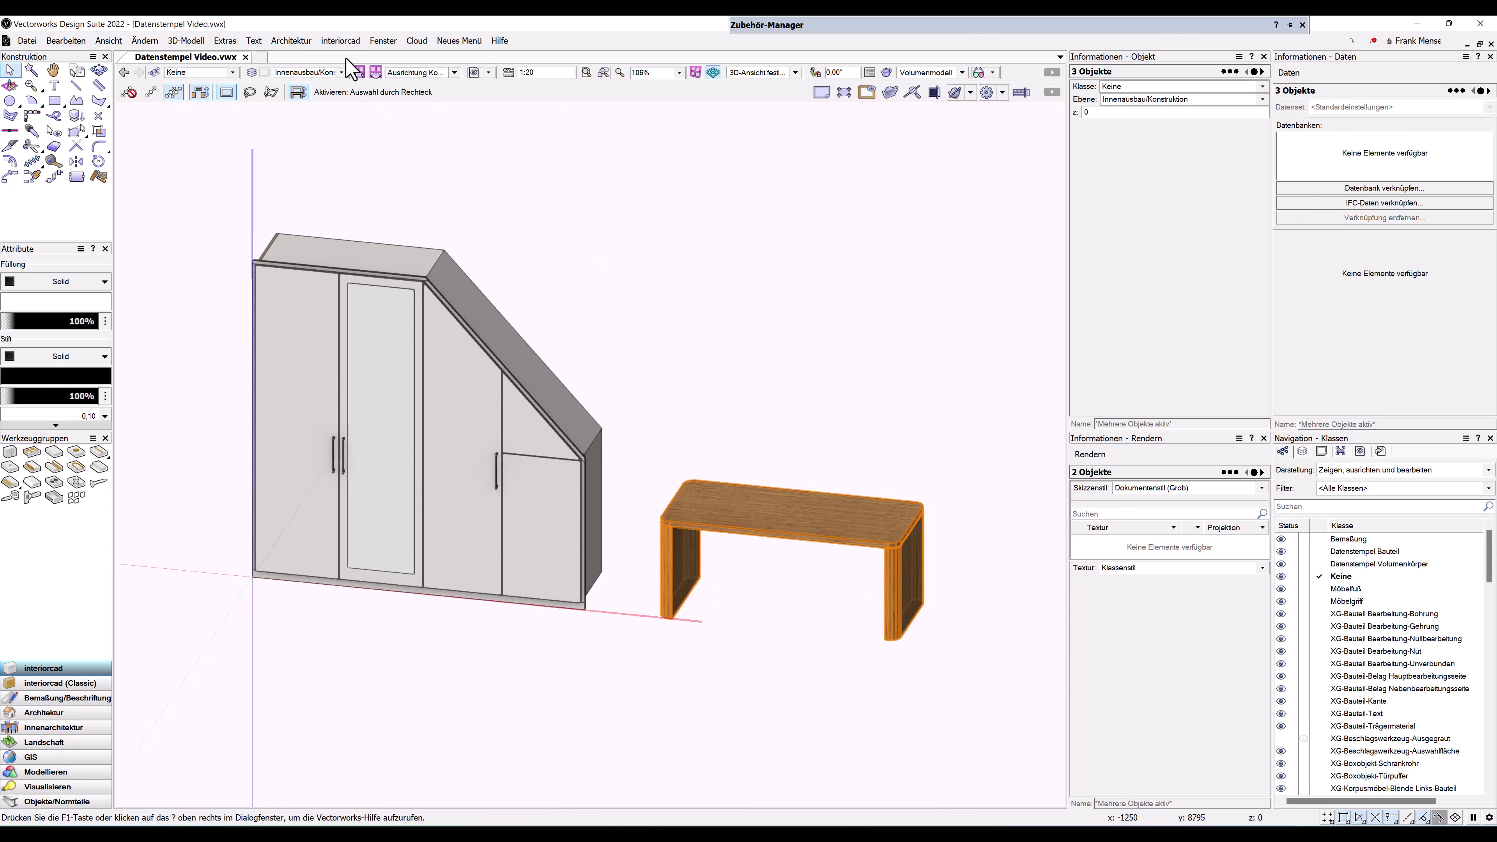
Assign the selected table to project position 02 - Tisch
click(341, 43)
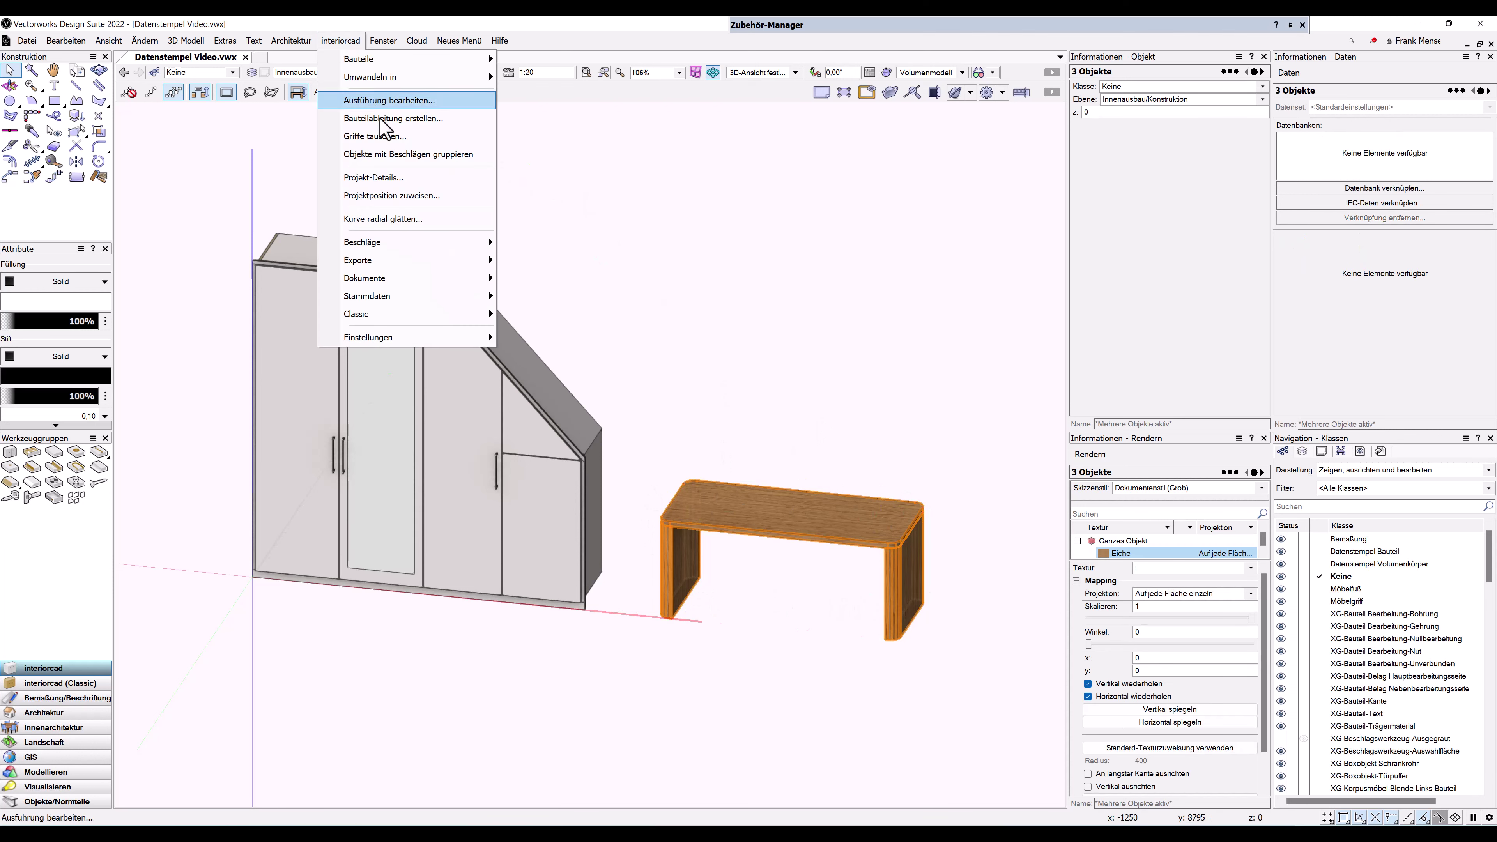
click(413, 195)
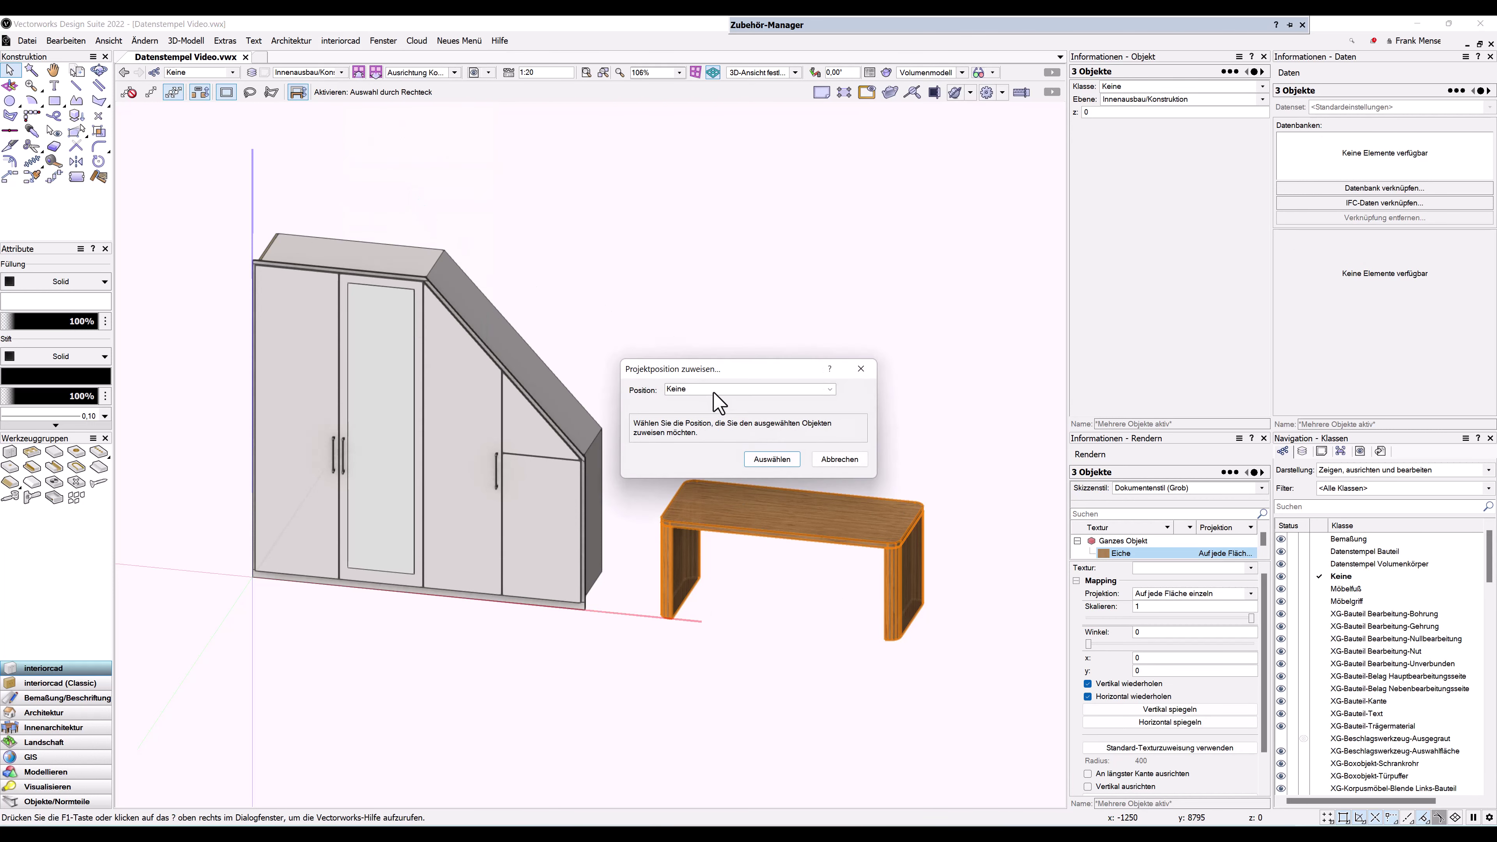
click(714, 390)
click(704, 426)
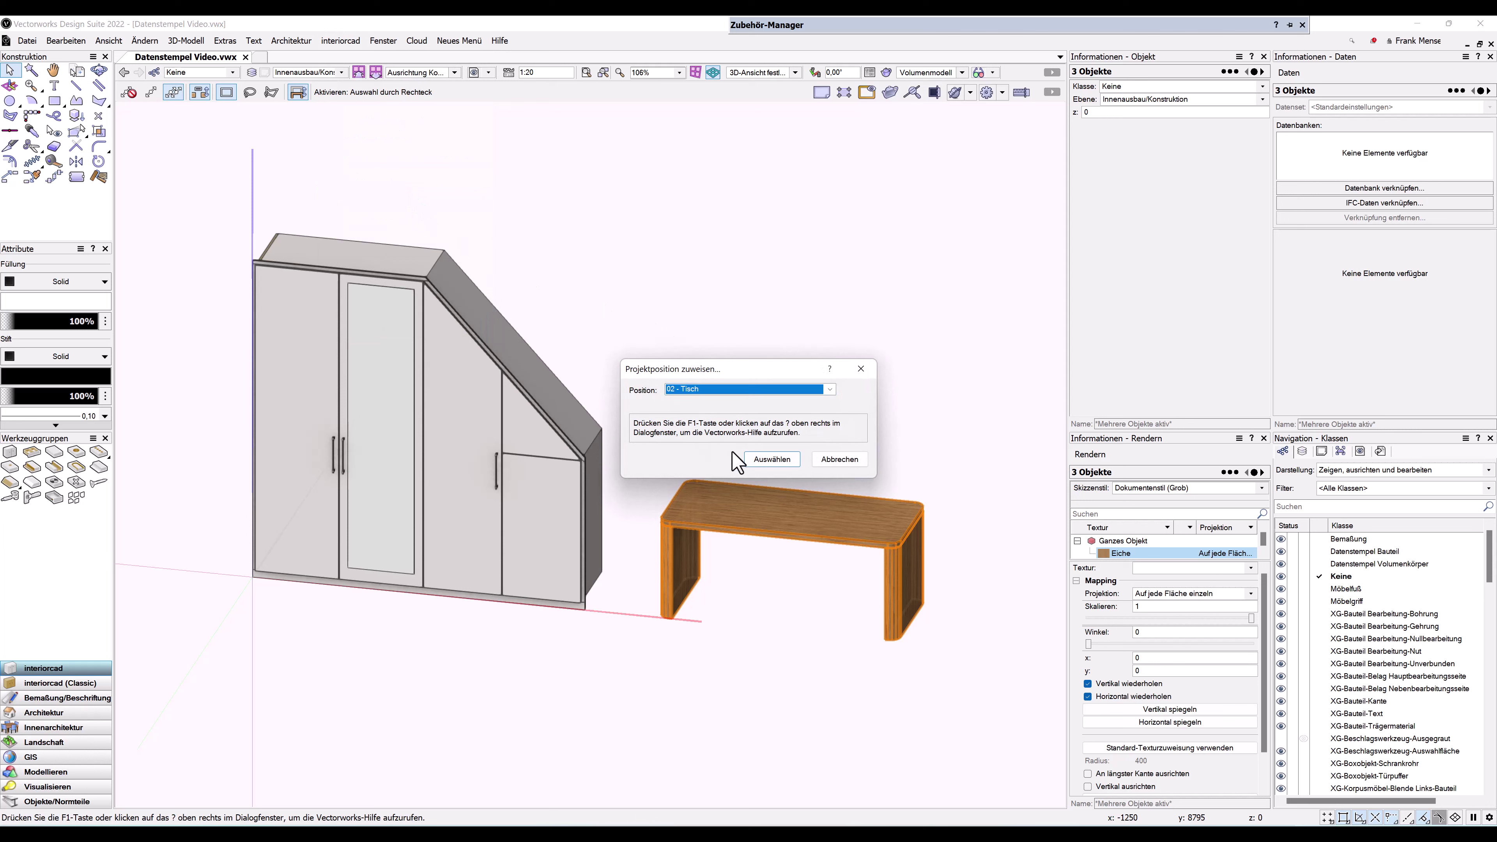
click(773, 462)
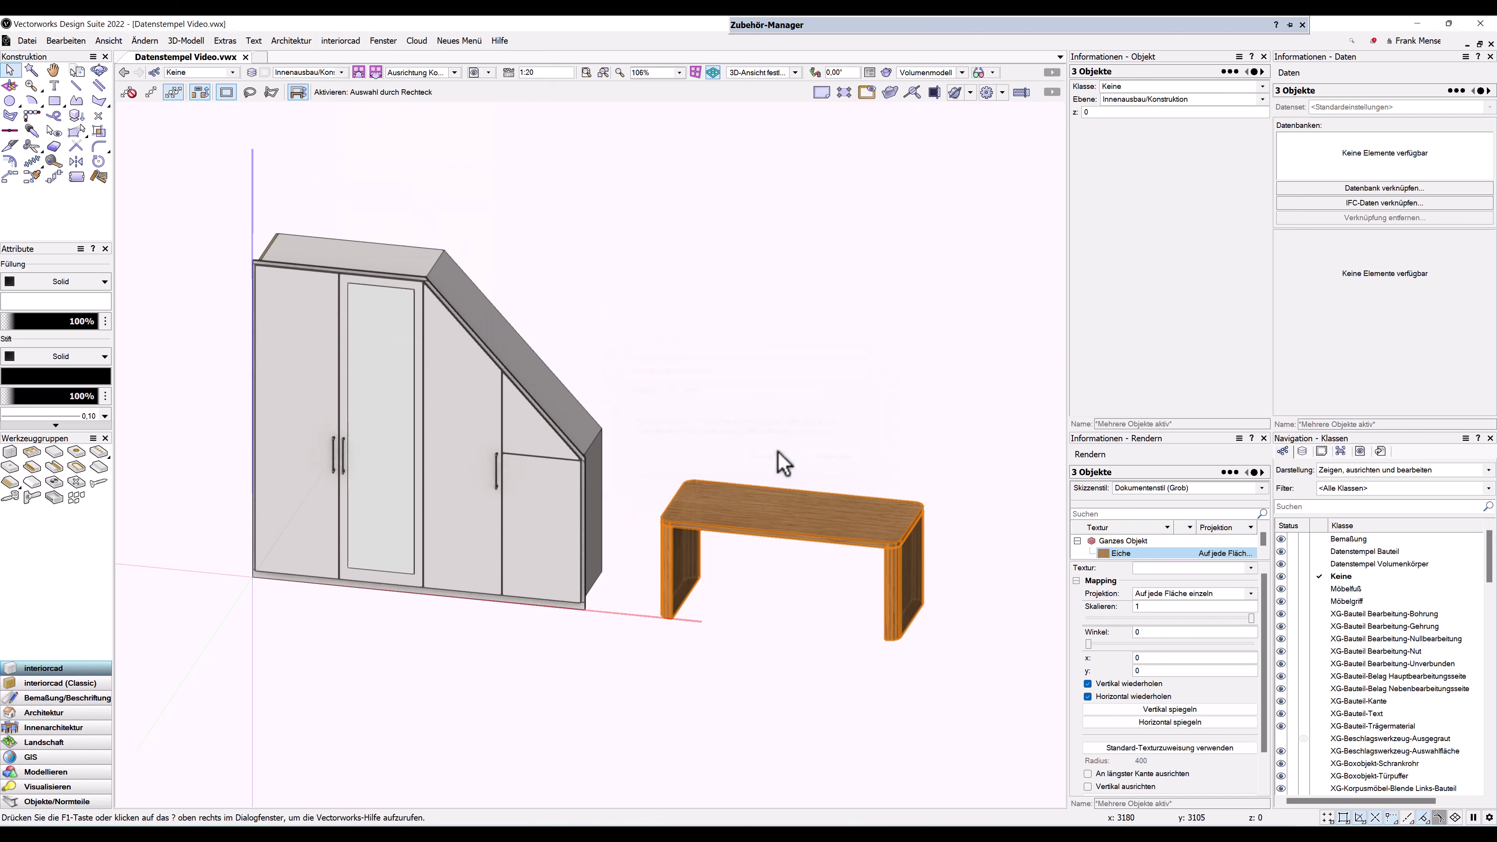
Check the tabletop's full component data in the Daten palette, then deselect the table
click(790, 528)
click(1333, 137)
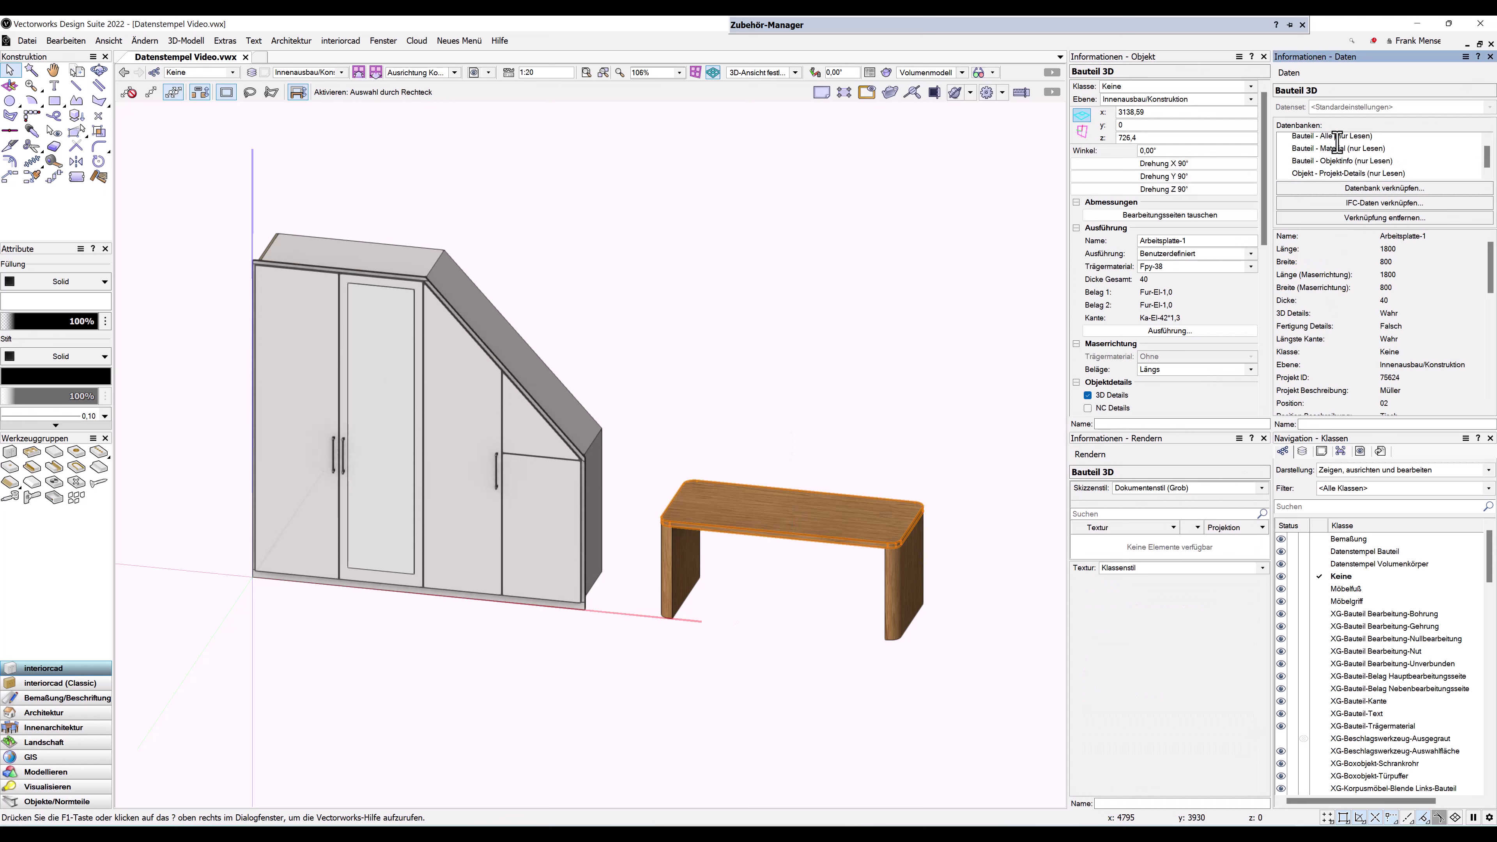
drag(1494, 277, 1496, 291)
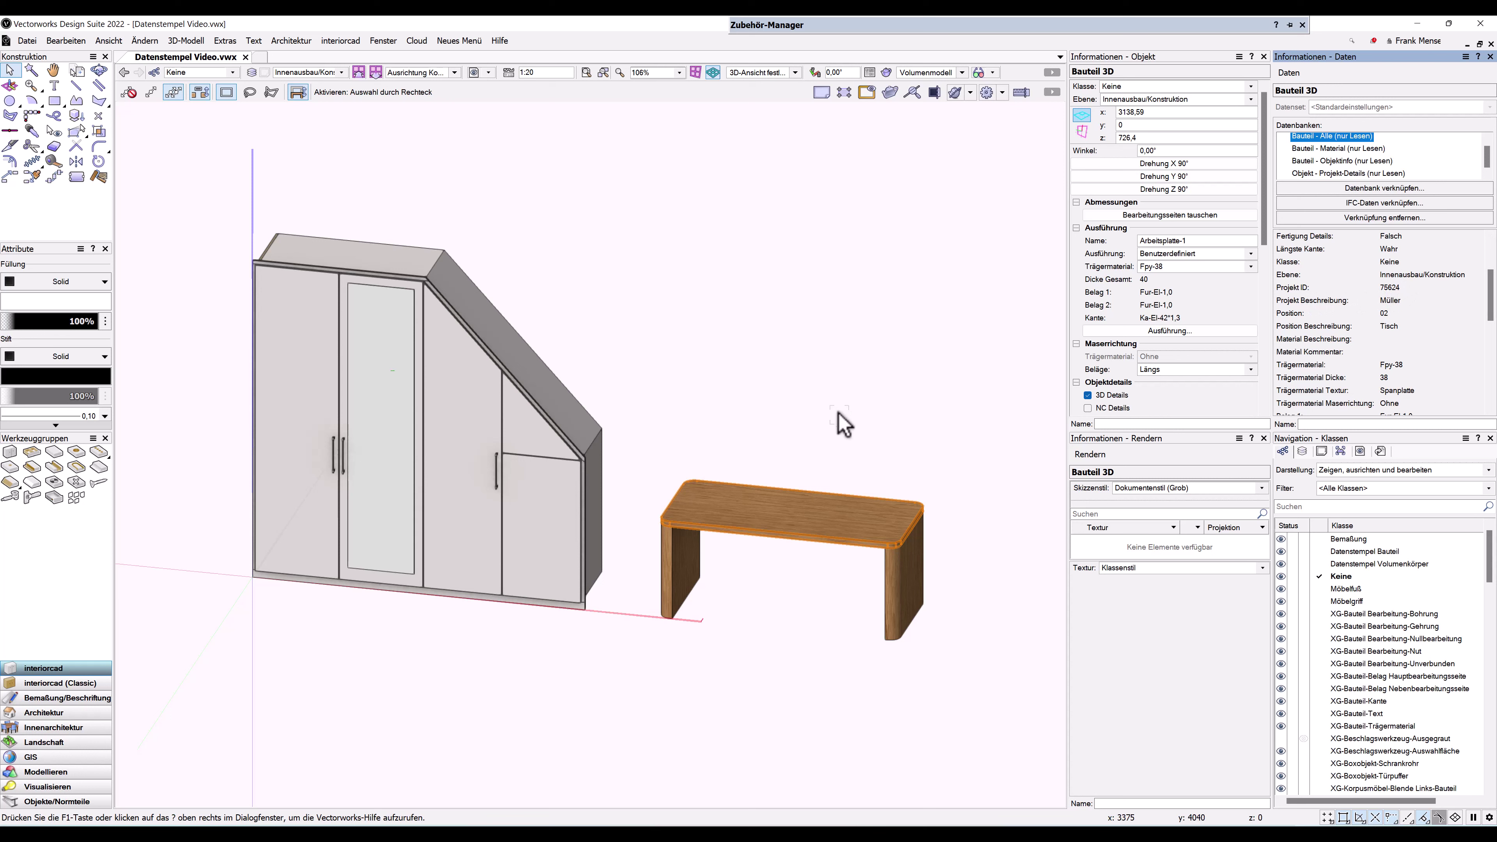
click(141, 636)
click(46, 698)
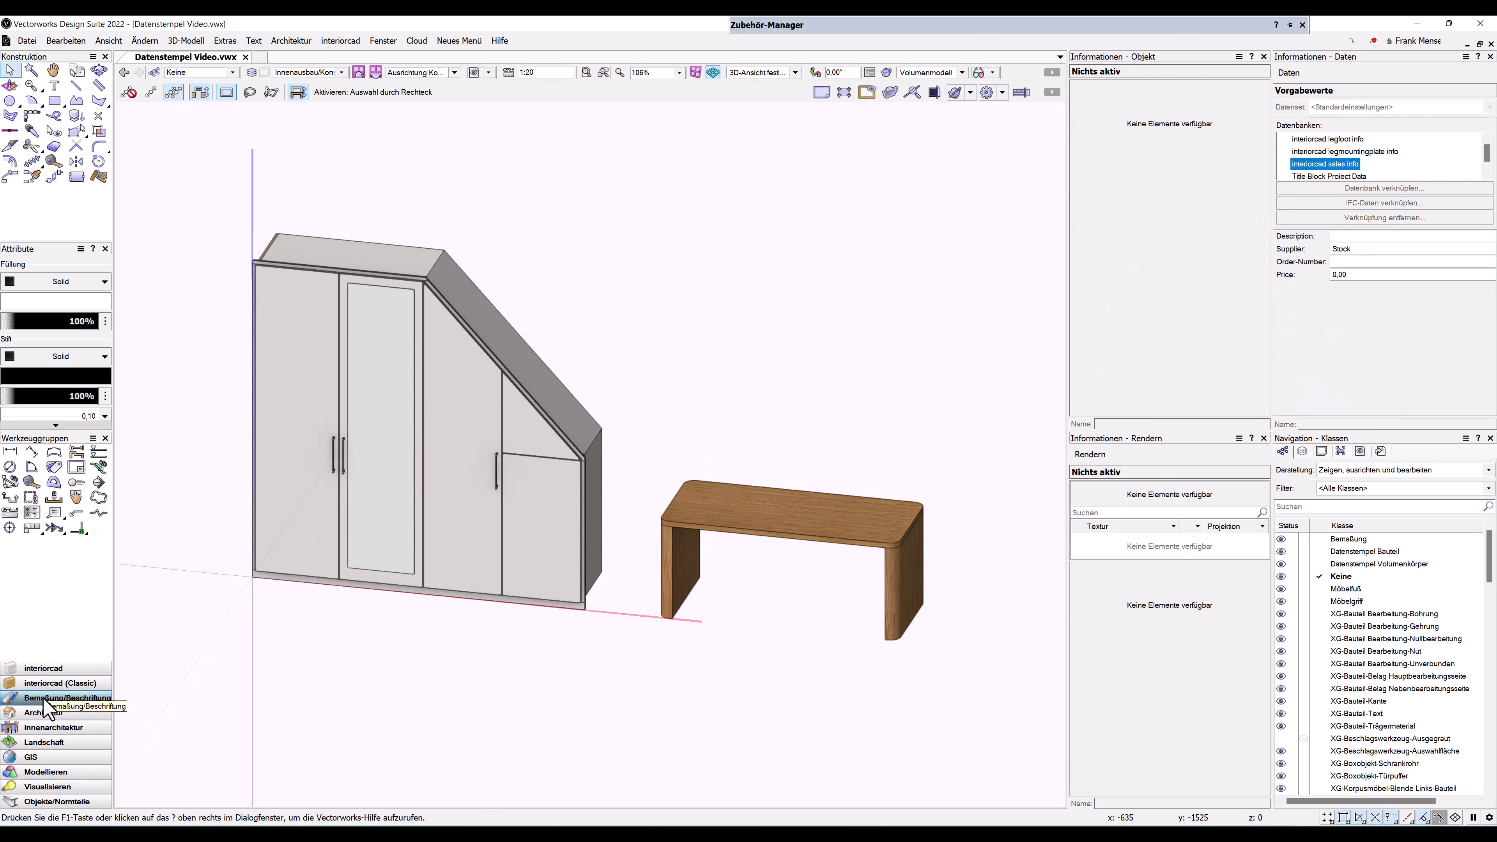
Activate the Datenstempel tool from the Bemaßung/Beschriftung tool set
click(57, 470)
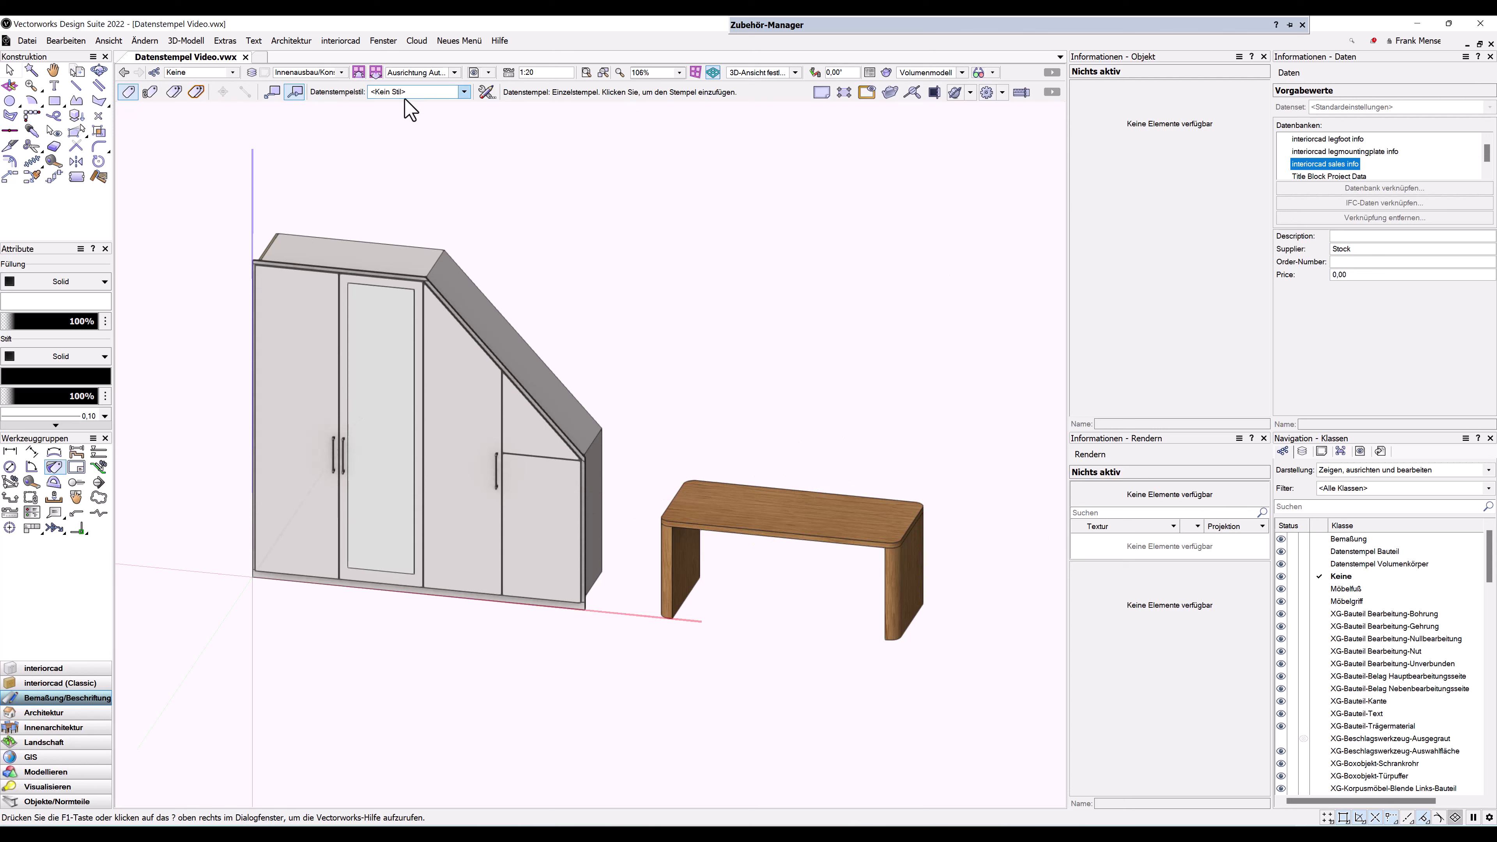
Open the Datenstempelstil selector to browse the interiorcad Bauteil Korpus Volumenkörper styles
click(464, 92)
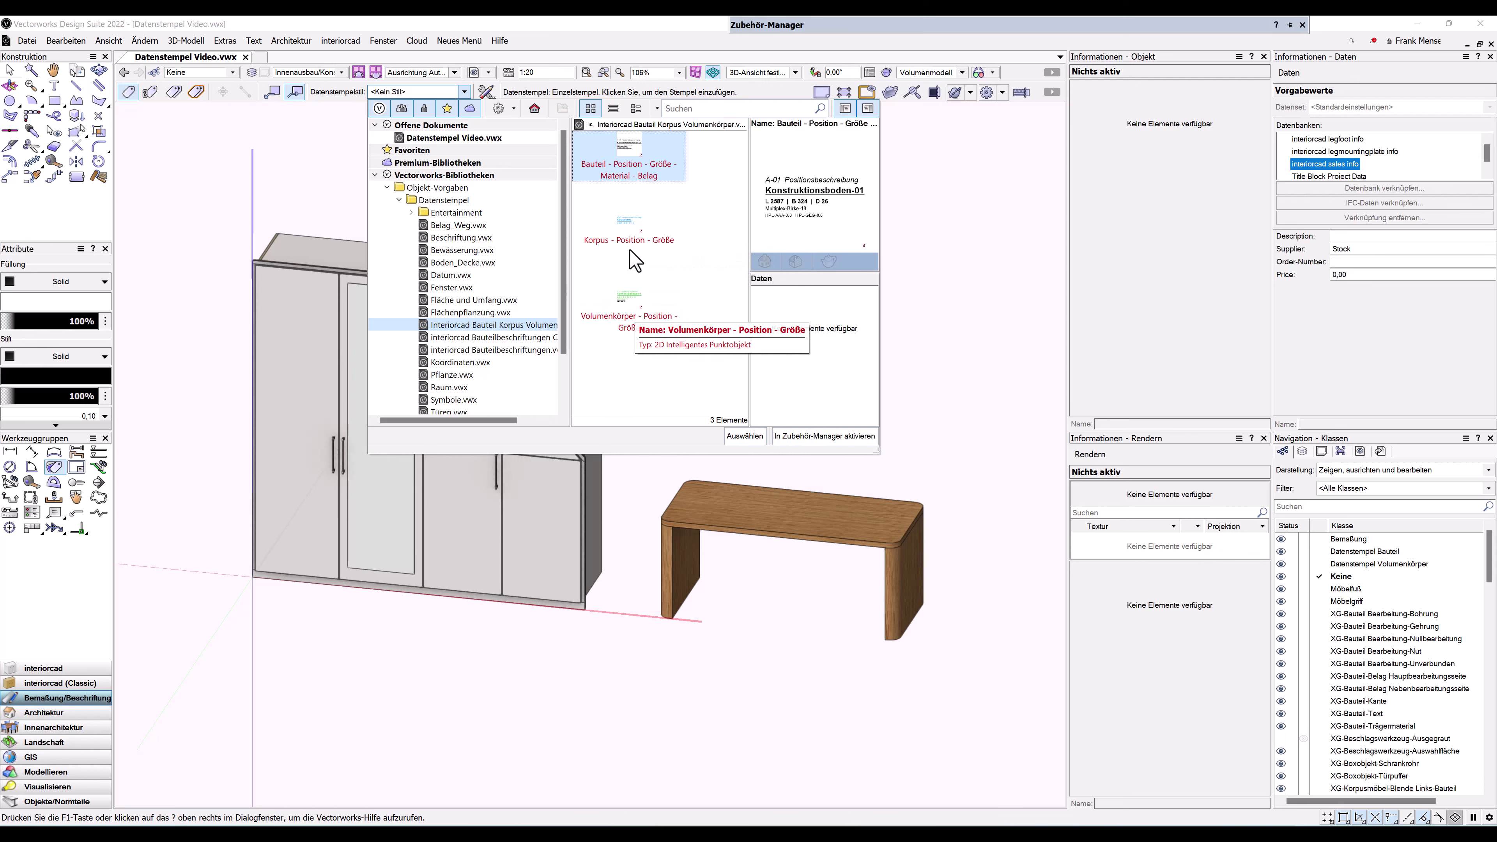
Stamp the tabletop with the Bauteil - Position - Größe - Material - Belag style via a leader from its centre
click(745, 438)
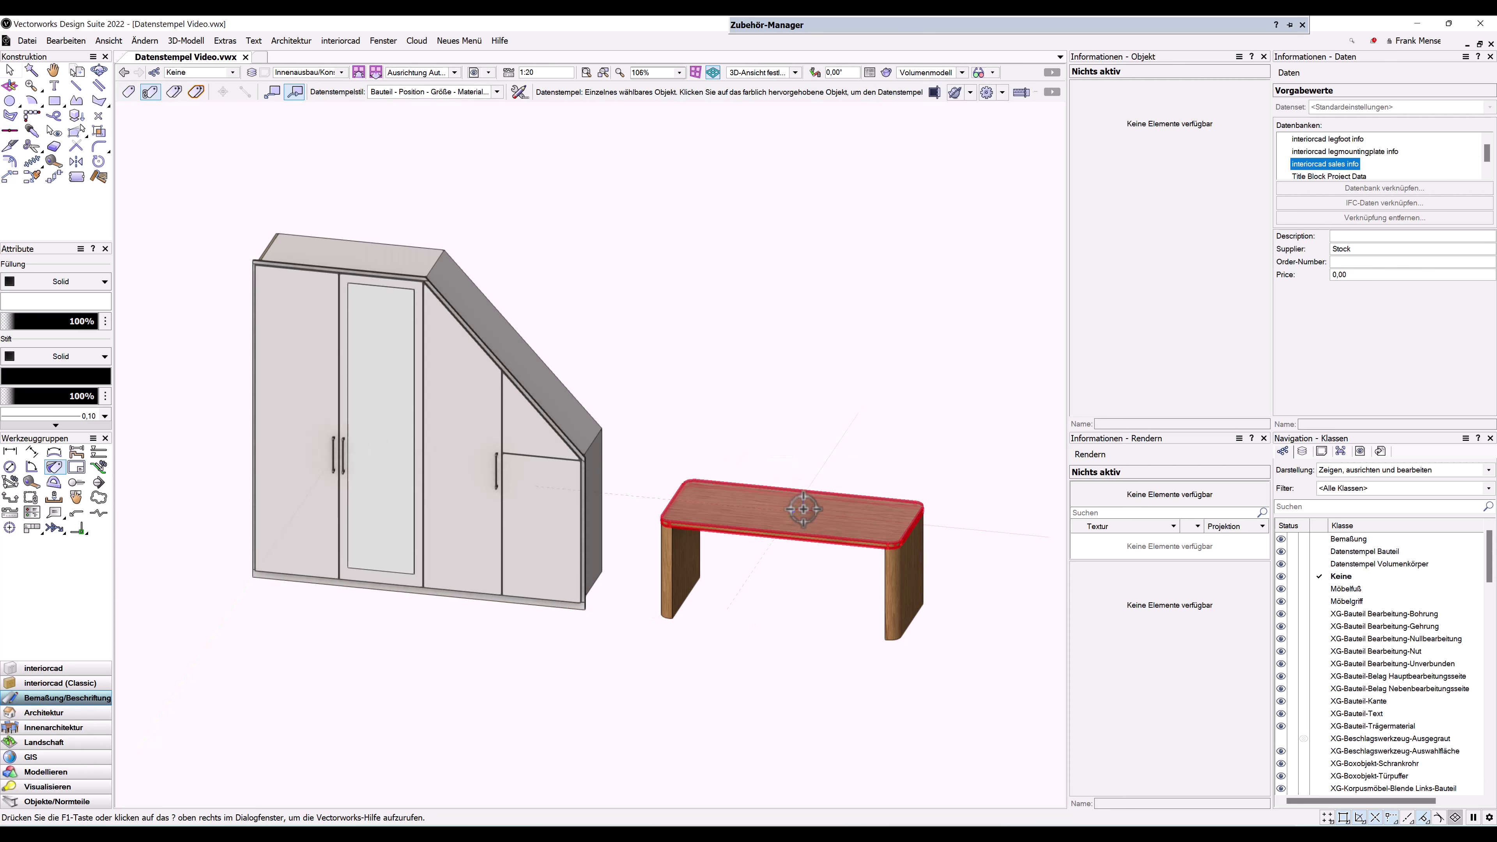
click(272, 91)
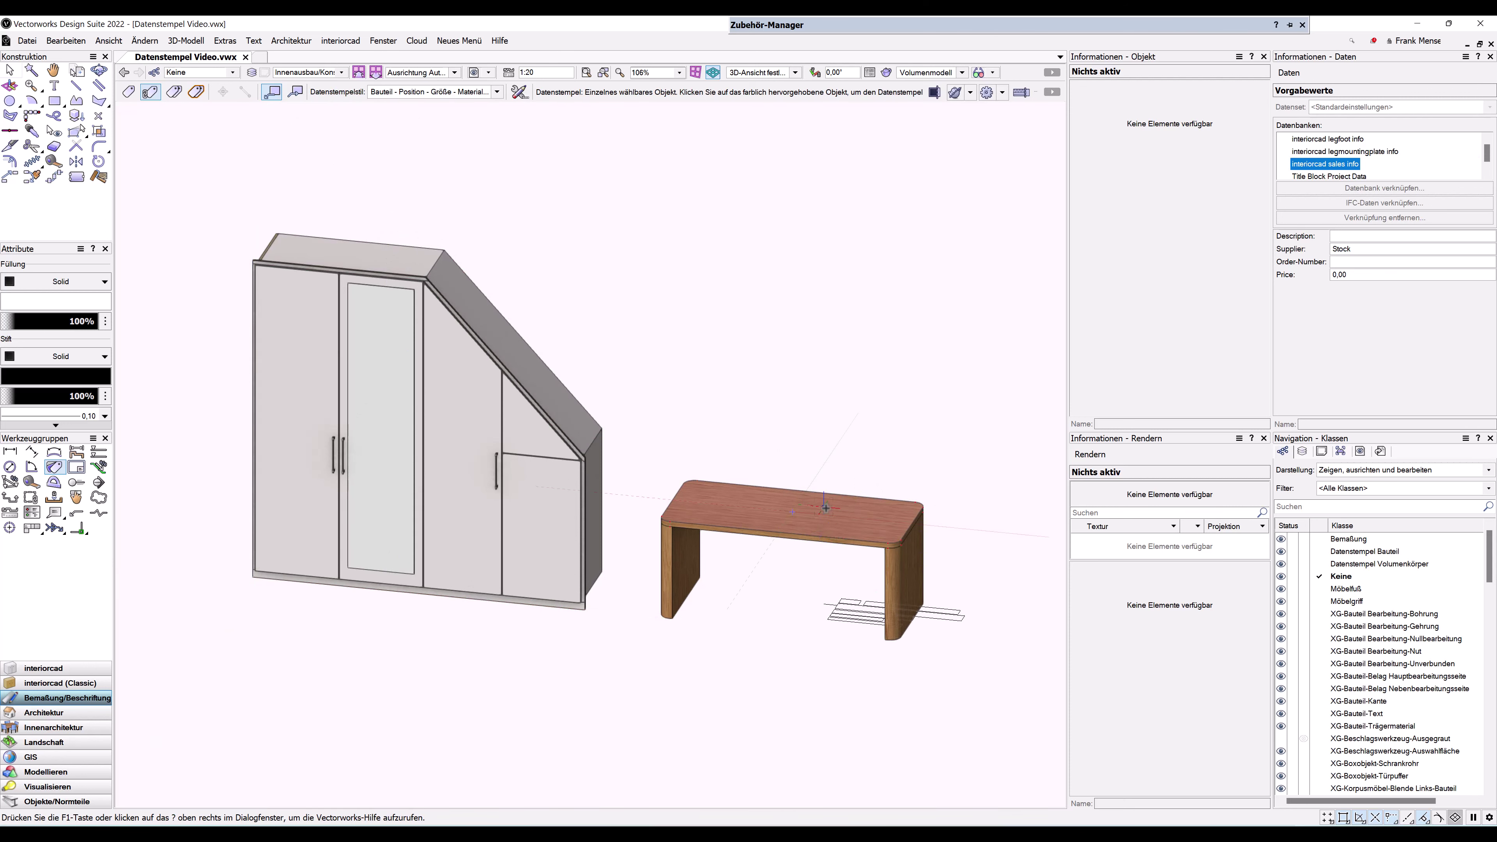
click(786, 519)
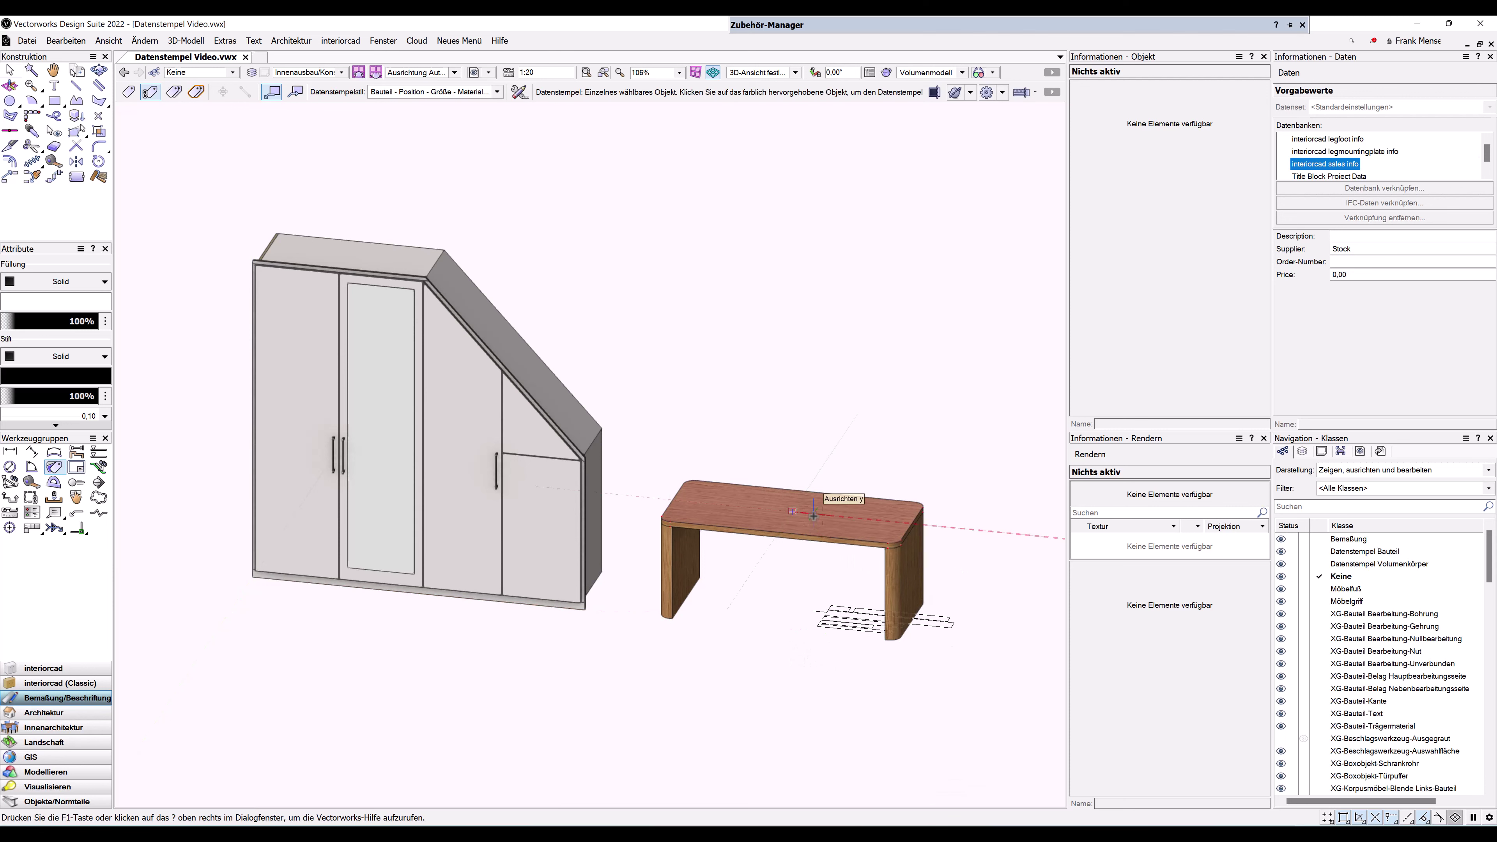
click(294, 94)
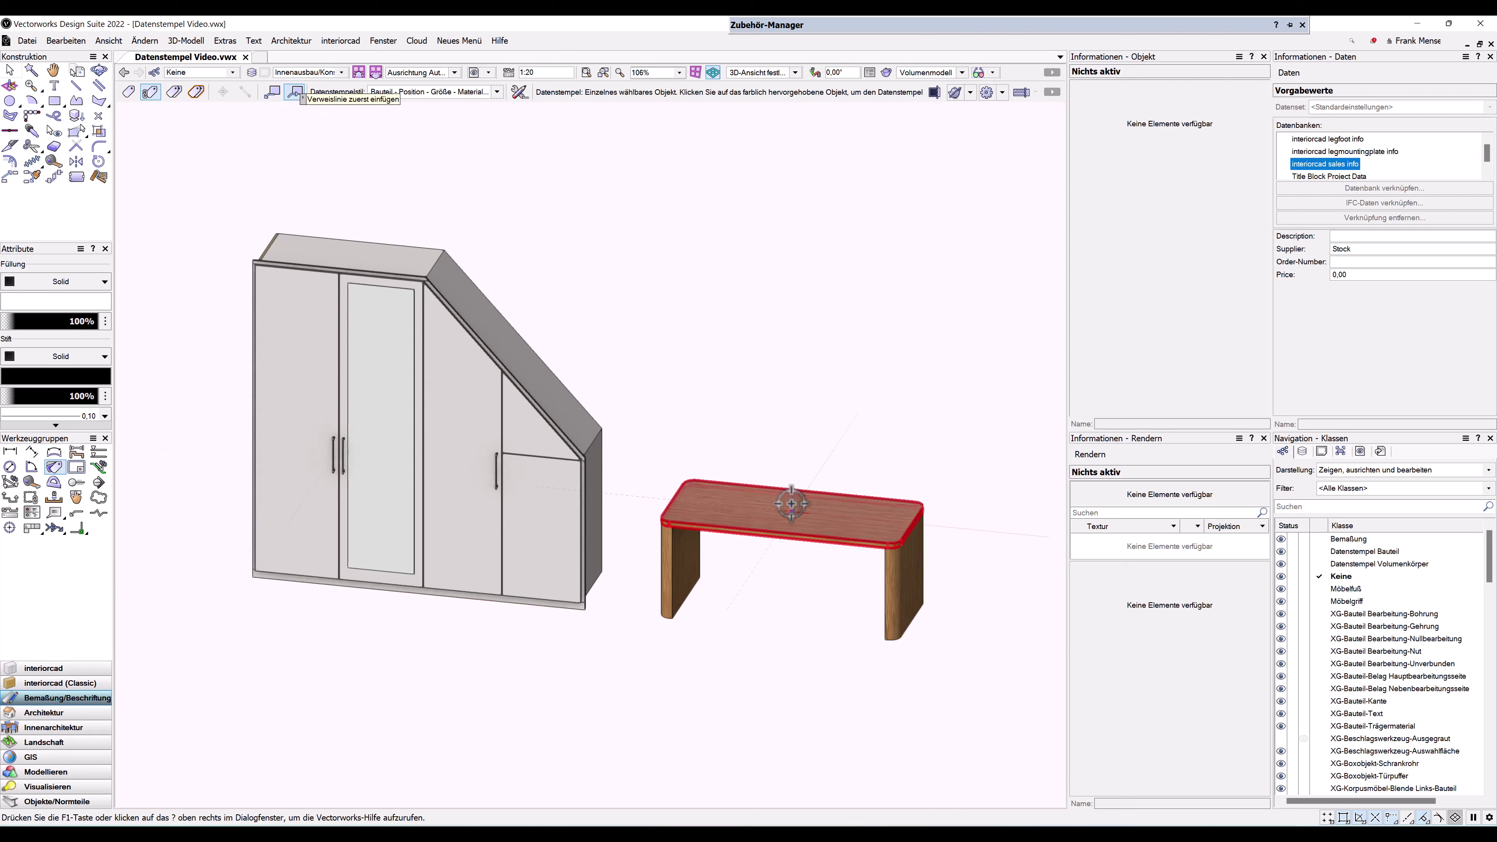
click(792, 513)
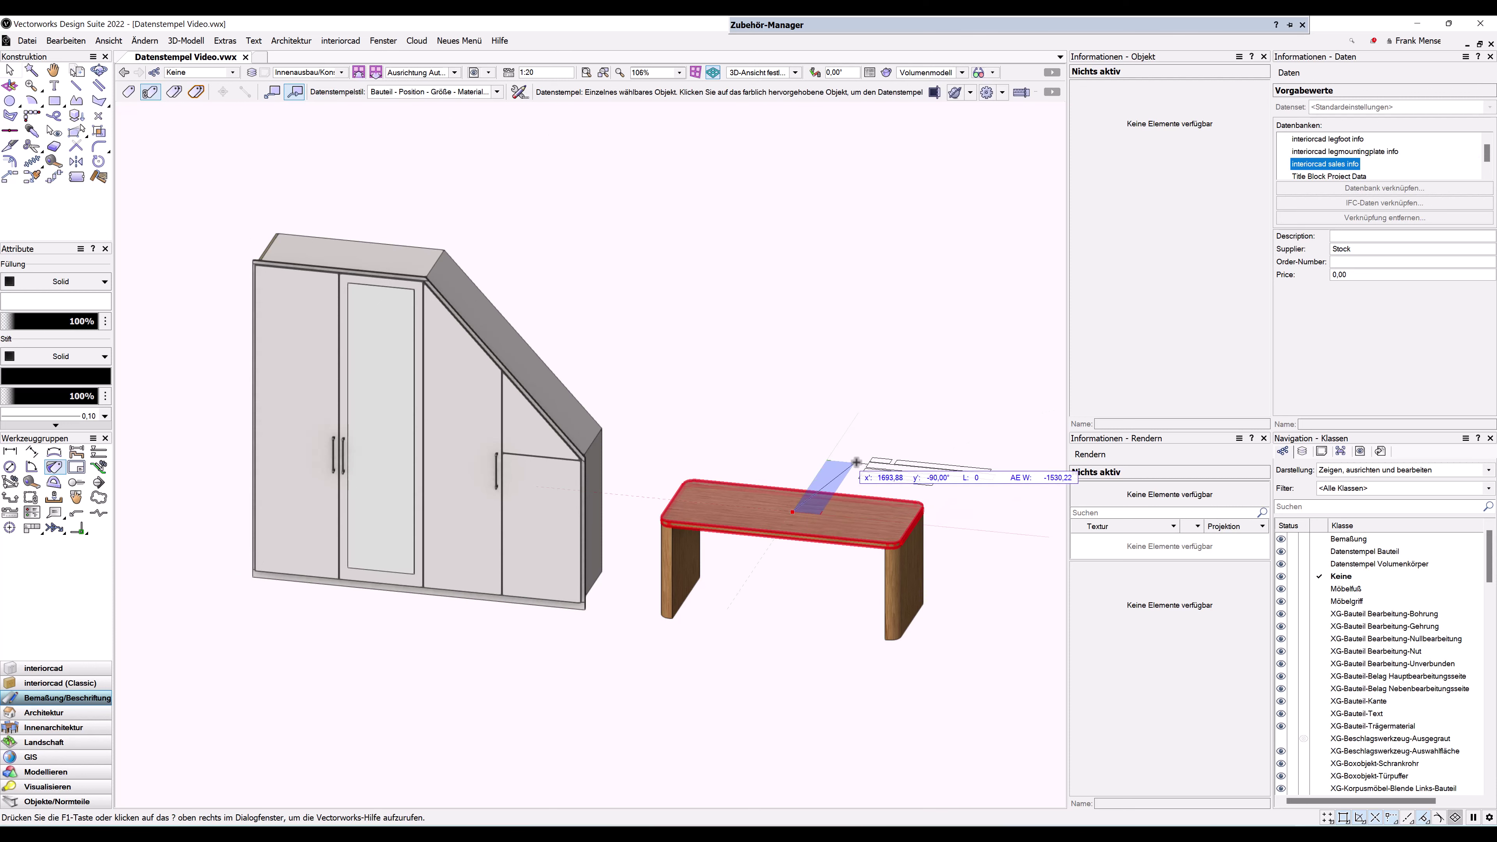
click(873, 452)
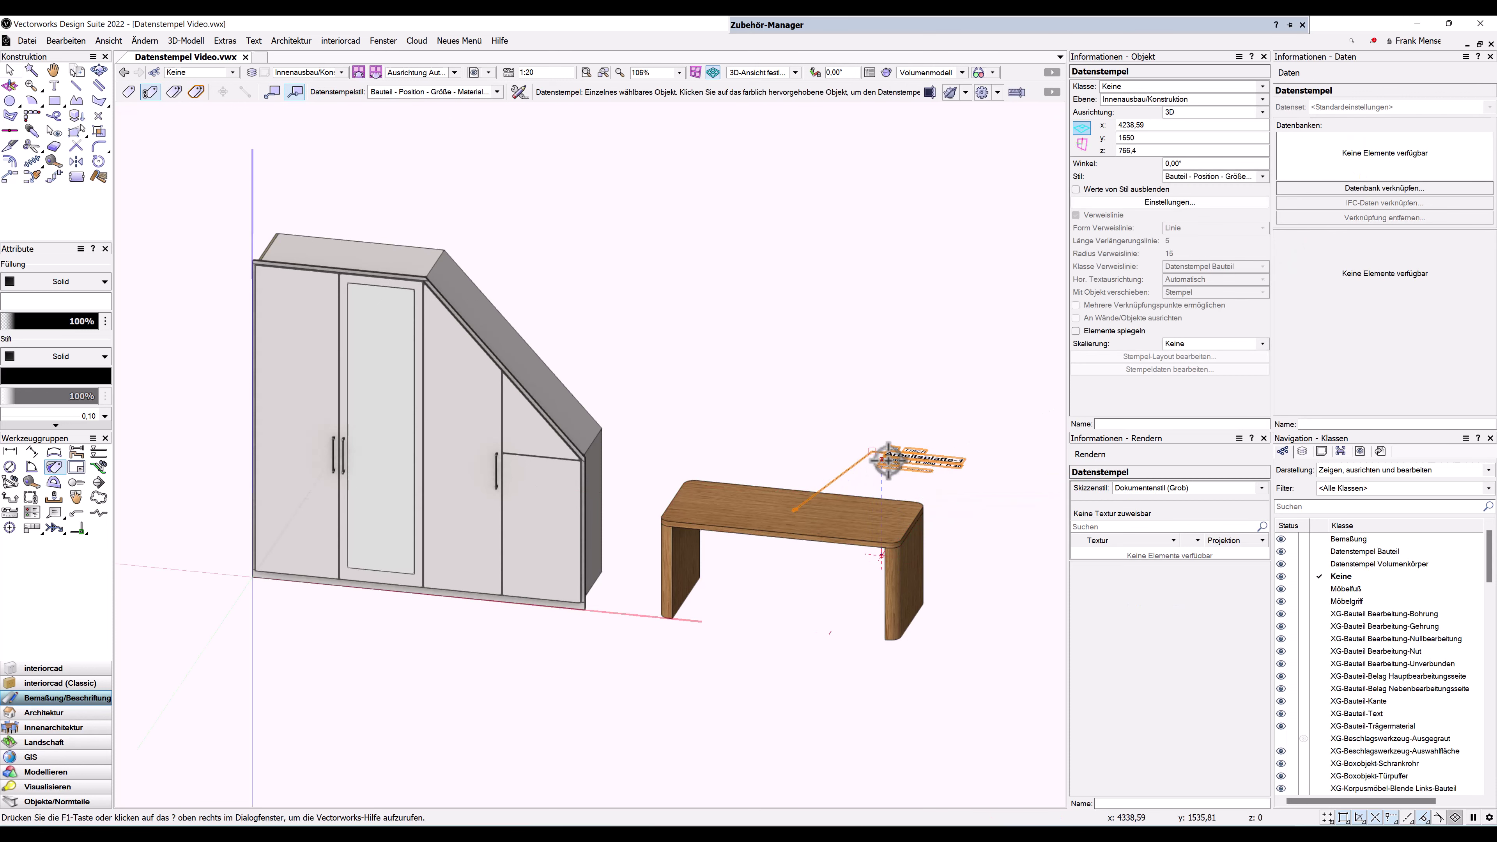
Rename the tabletop to Arbeitsplatte-123 in the Object Info palette
key(x)
scroll(952, 457, up, 5)
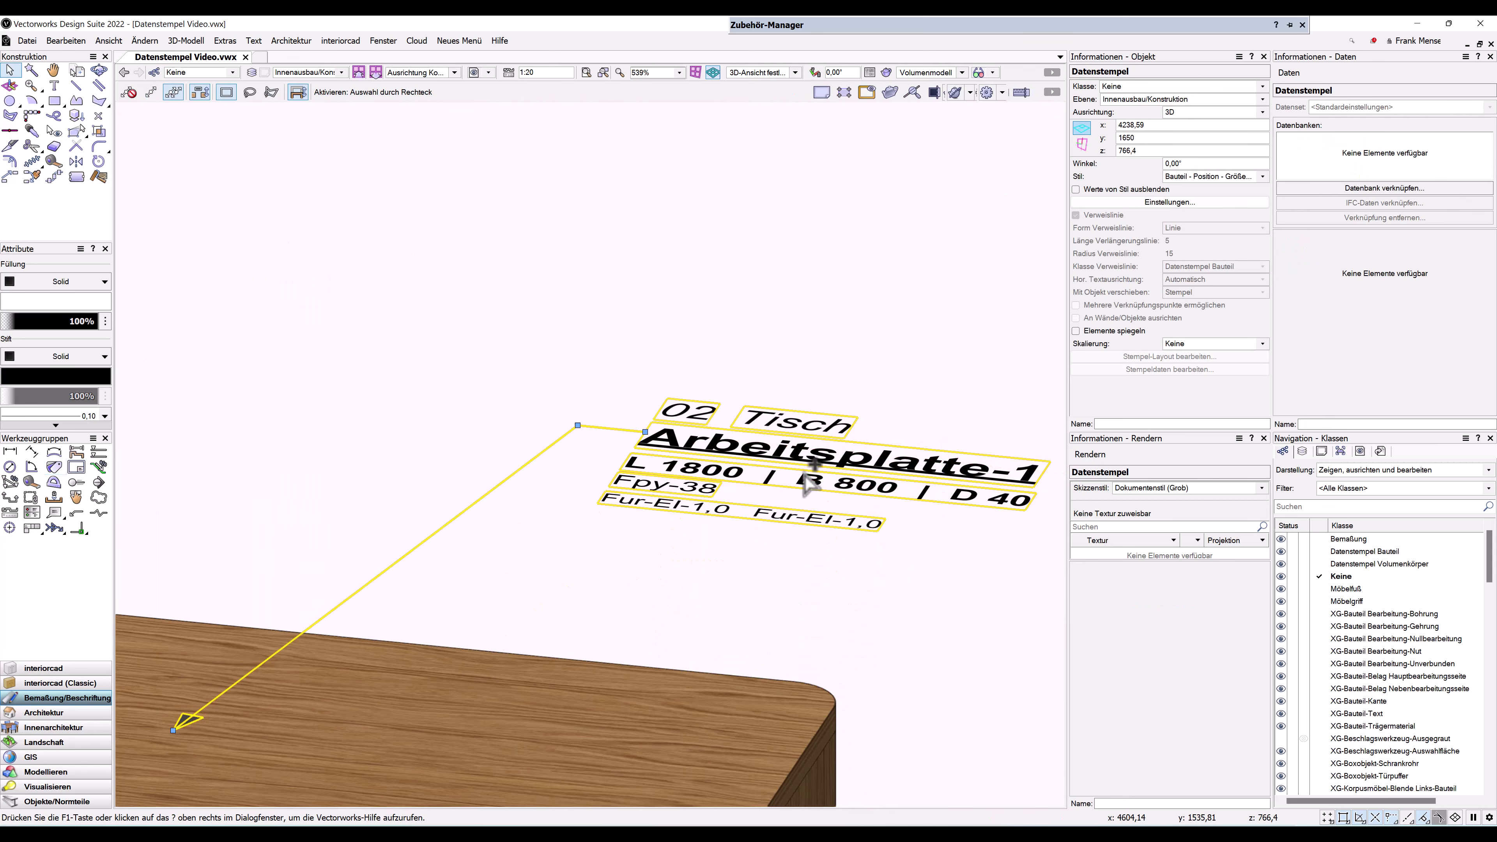
shift+middle_drag(475, 604, 840, 566)
scroll(808, 519, down, 1)
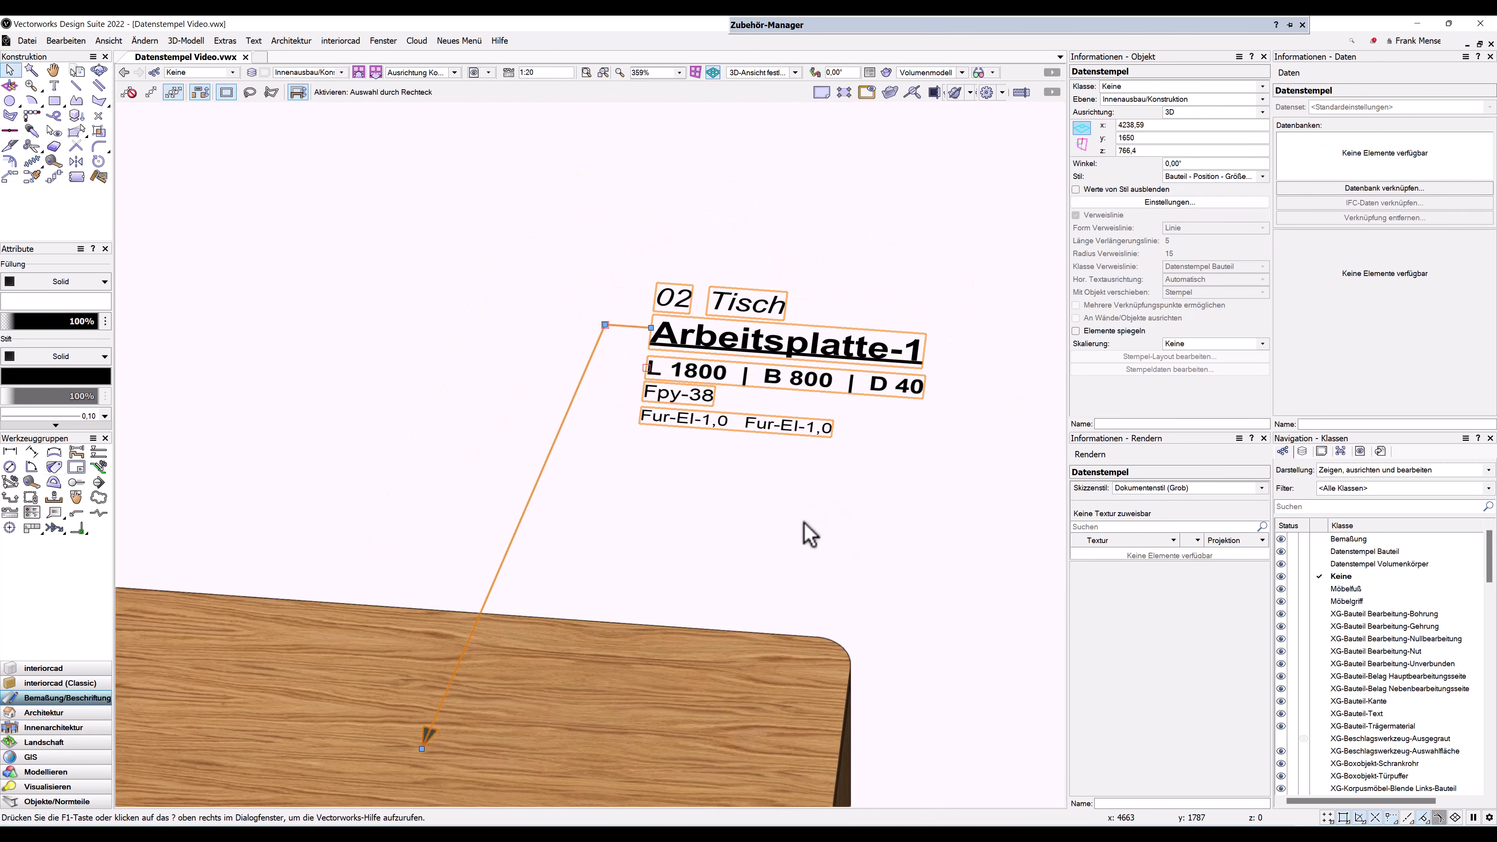
click(682, 555)
click(627, 623)
scroll(627, 624, down, 2)
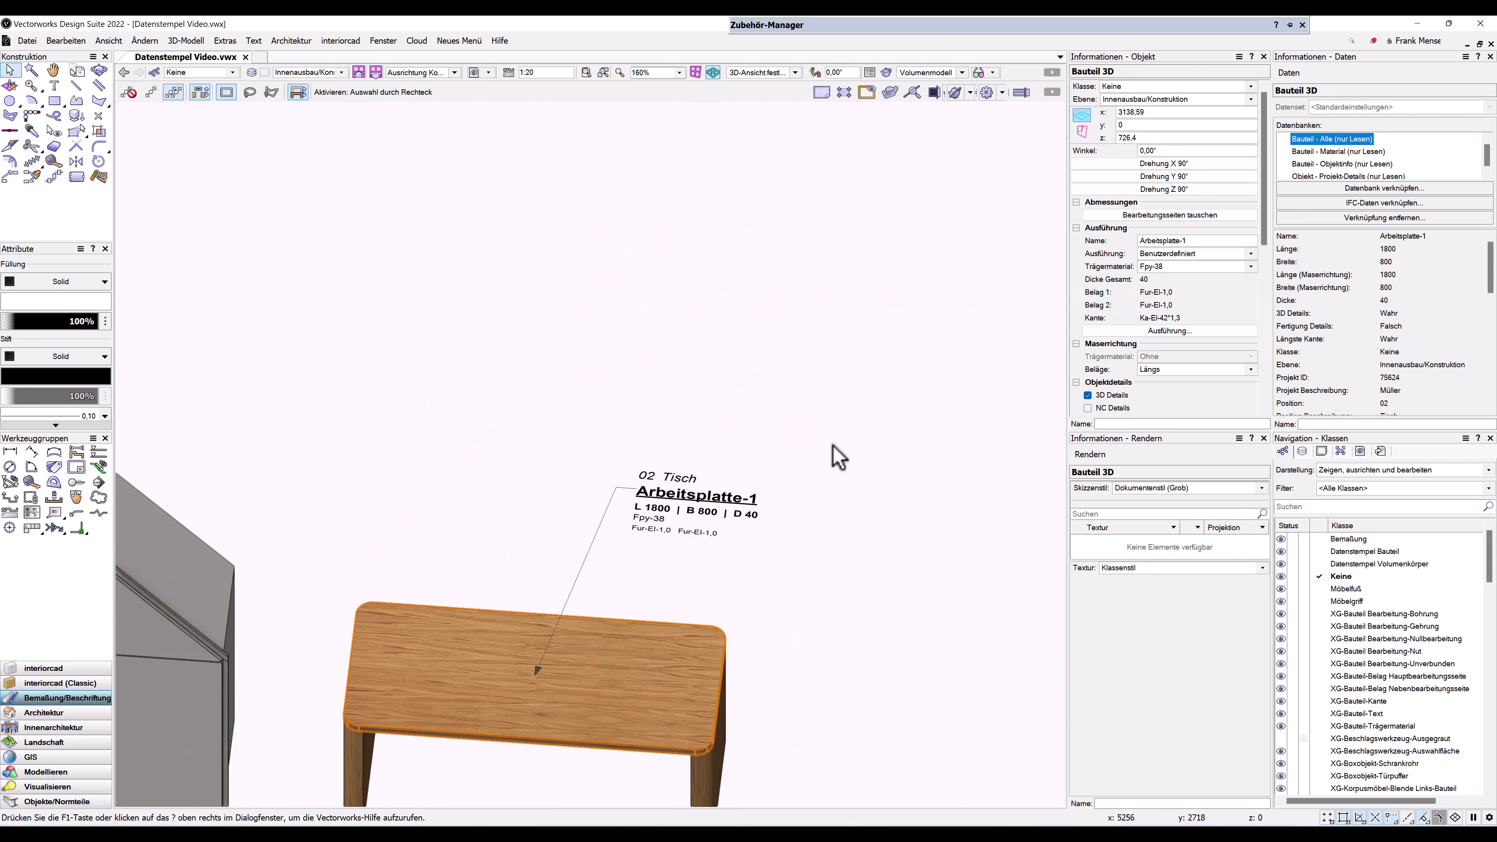
click(1194, 240)
text(23)
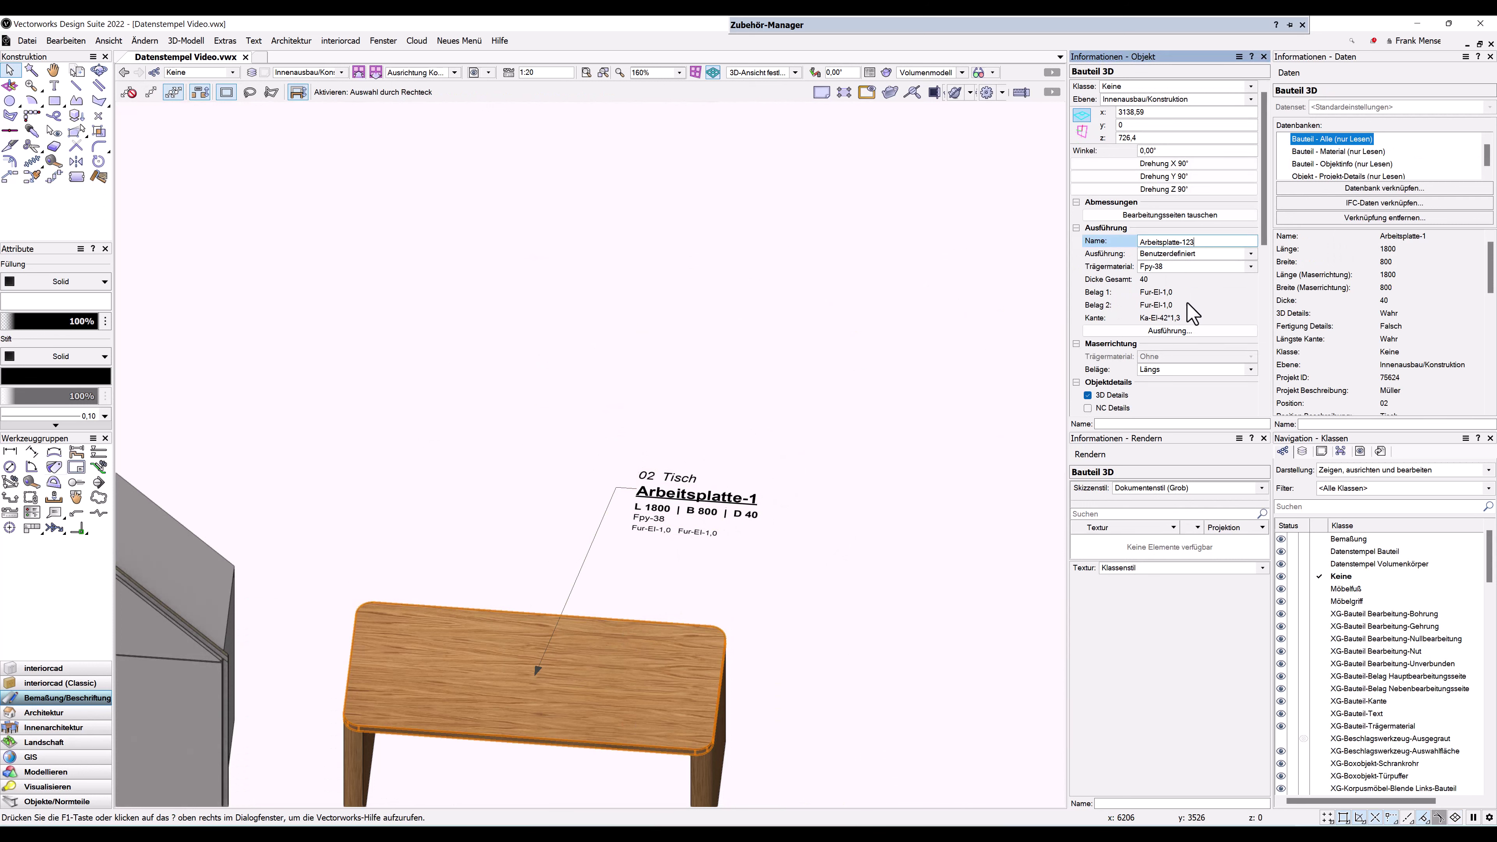
key(Return)
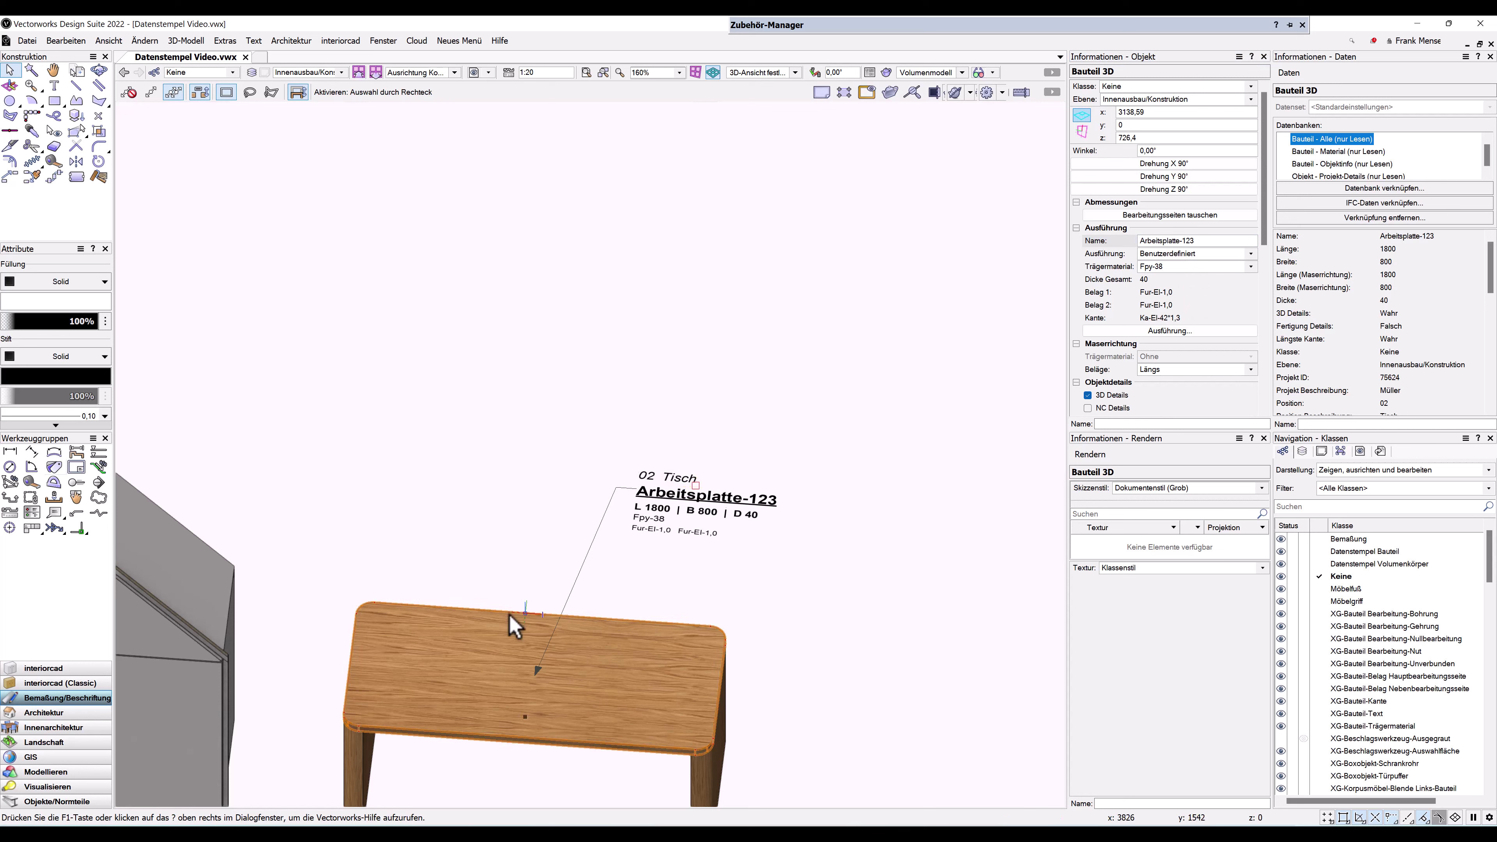
Reassign the tabletop to project position 01 - Kleiderschrank
click(352, 46)
click(411, 195)
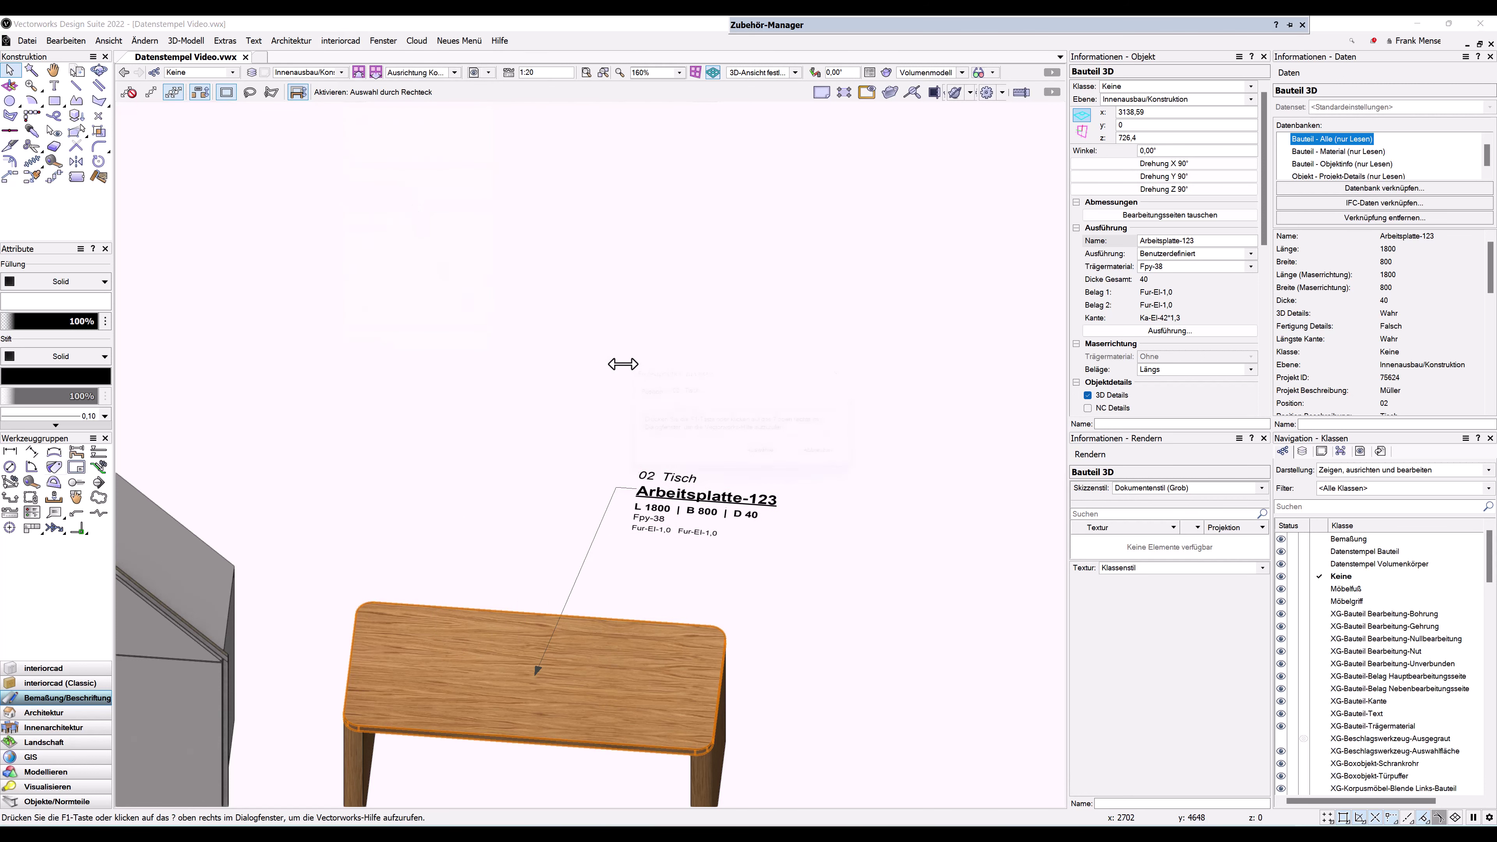
click(704, 392)
click(706, 430)
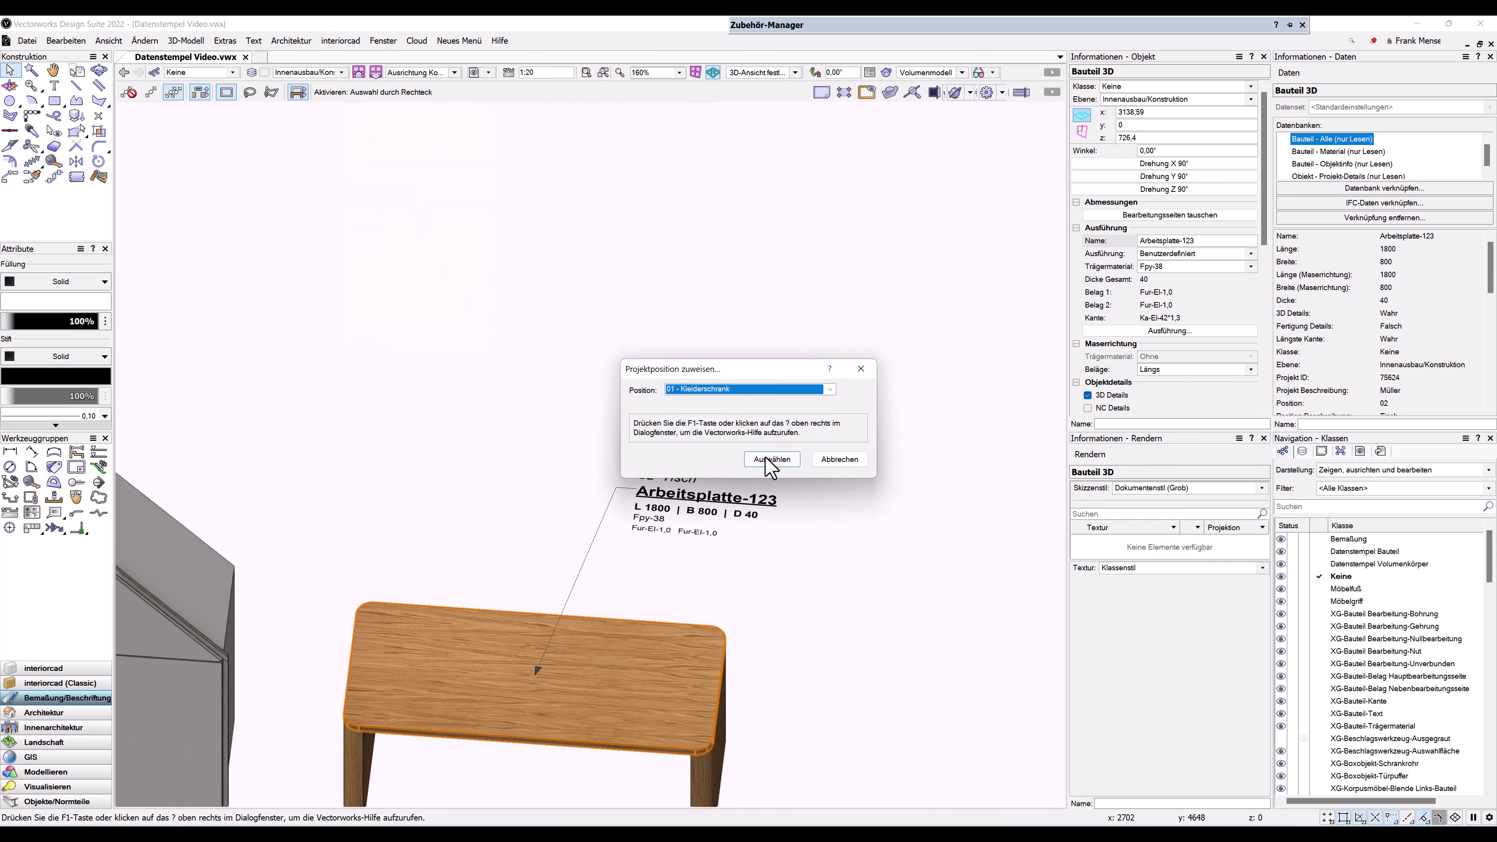
click(771, 459)
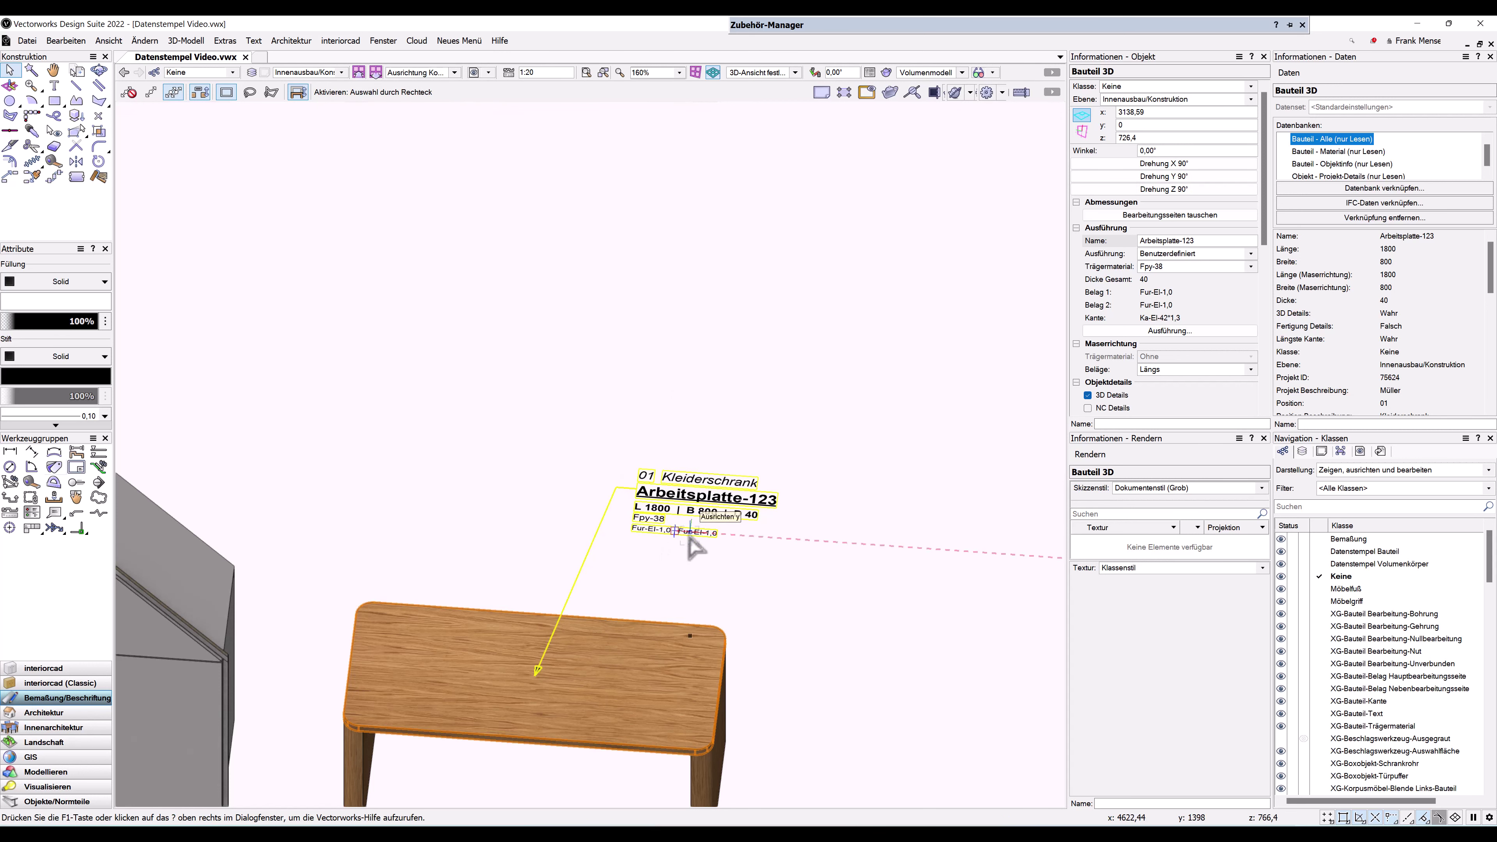
Orbit to the tabletop's data stamp, delete it, and pan the view
click(705, 354)
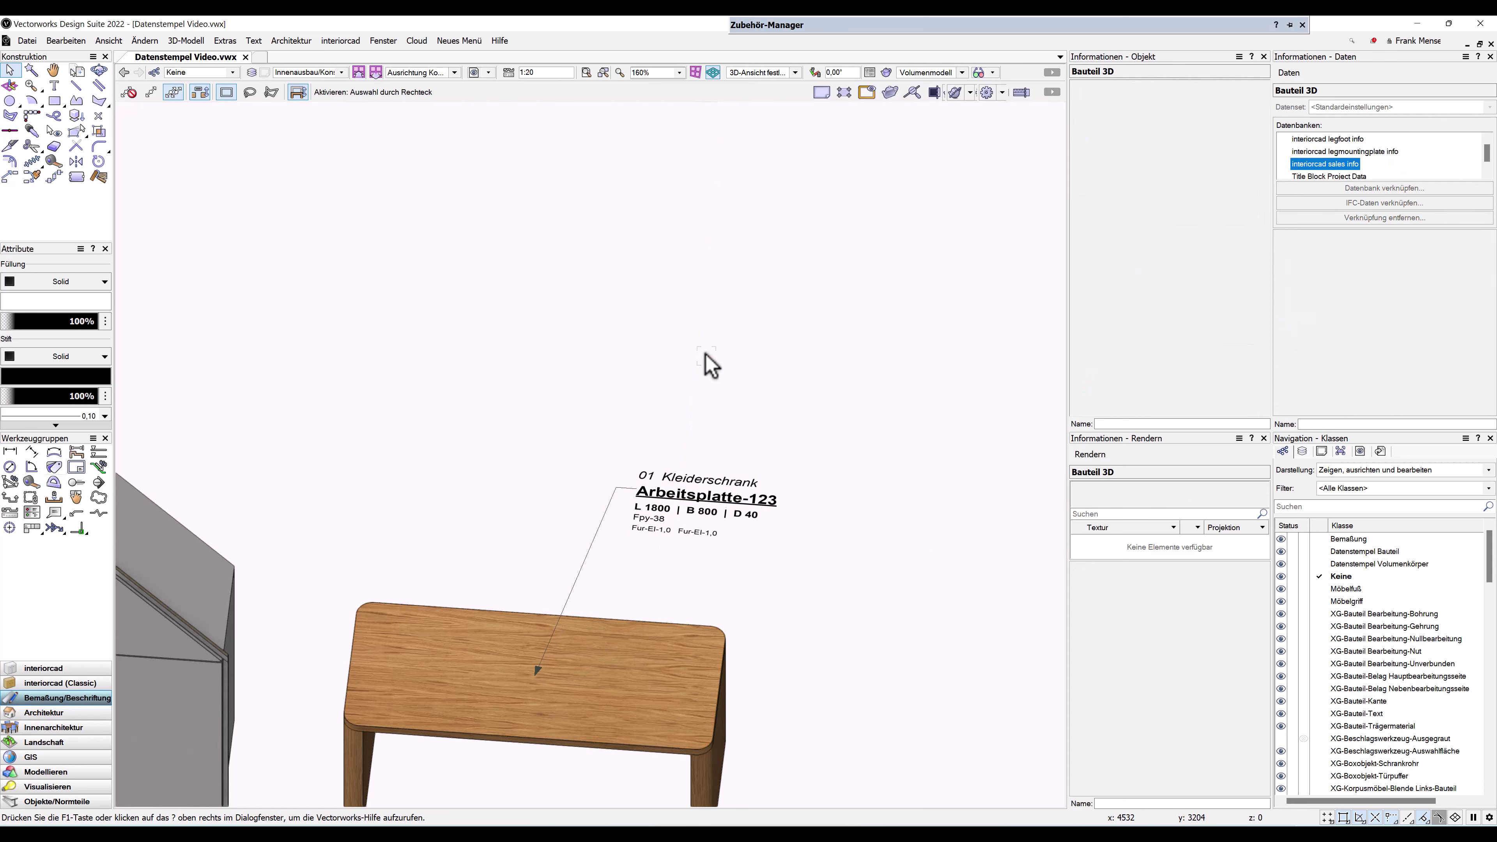
scroll(706, 354, down, 1)
mouse_move(633, 571)
shift+middle_down()
mouse_move(779, 576)
mouse_move(713, 516)
shift+middle_up()
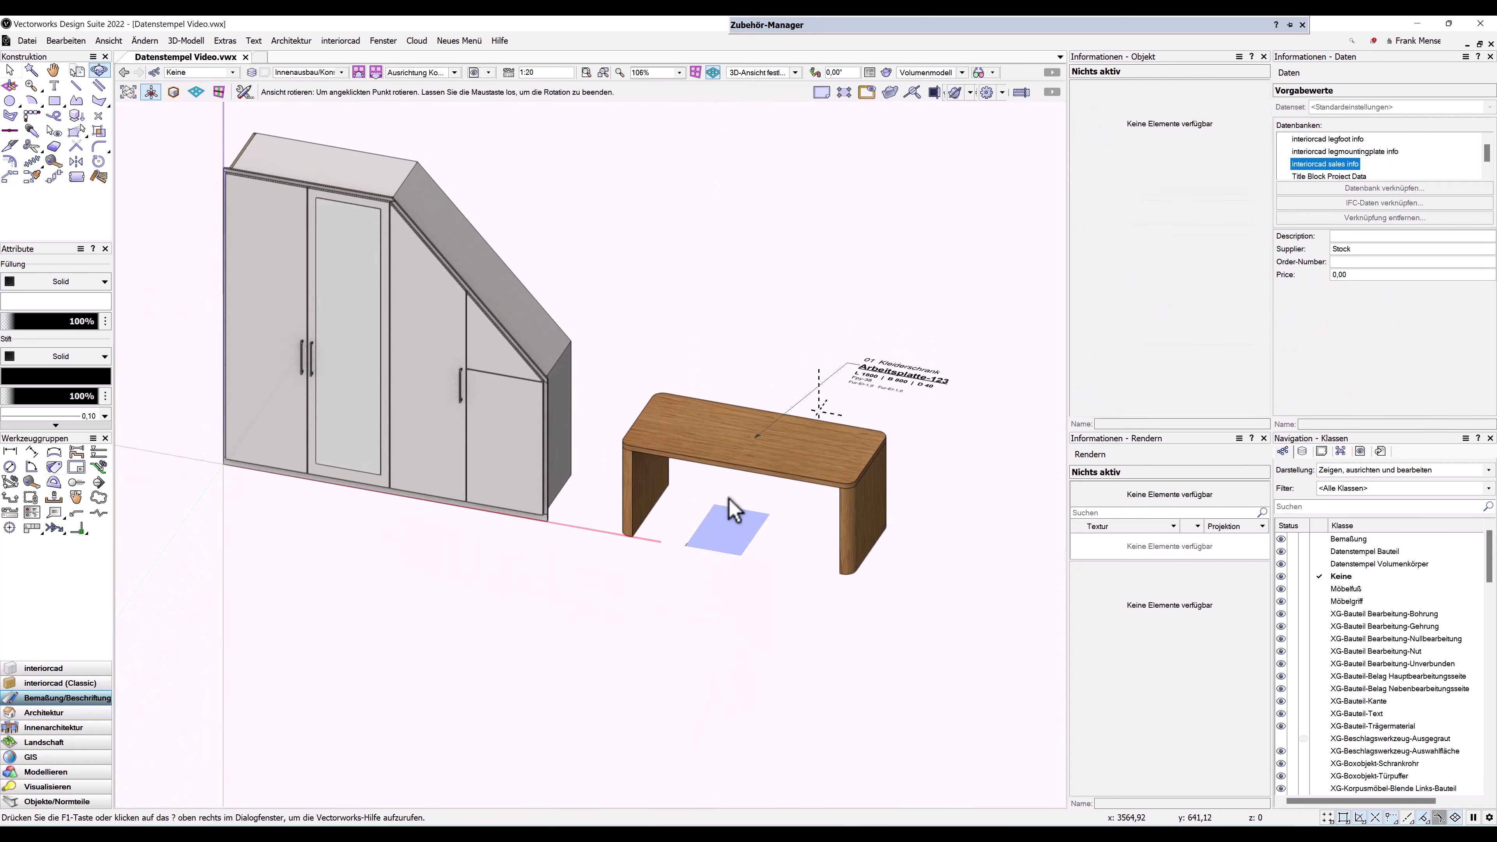
mouse_move(878, 536)
shift+middle_down()
mouse_move(886, 444)
mouse_move(870, 466)
shift+middle_up()
click(892, 394)
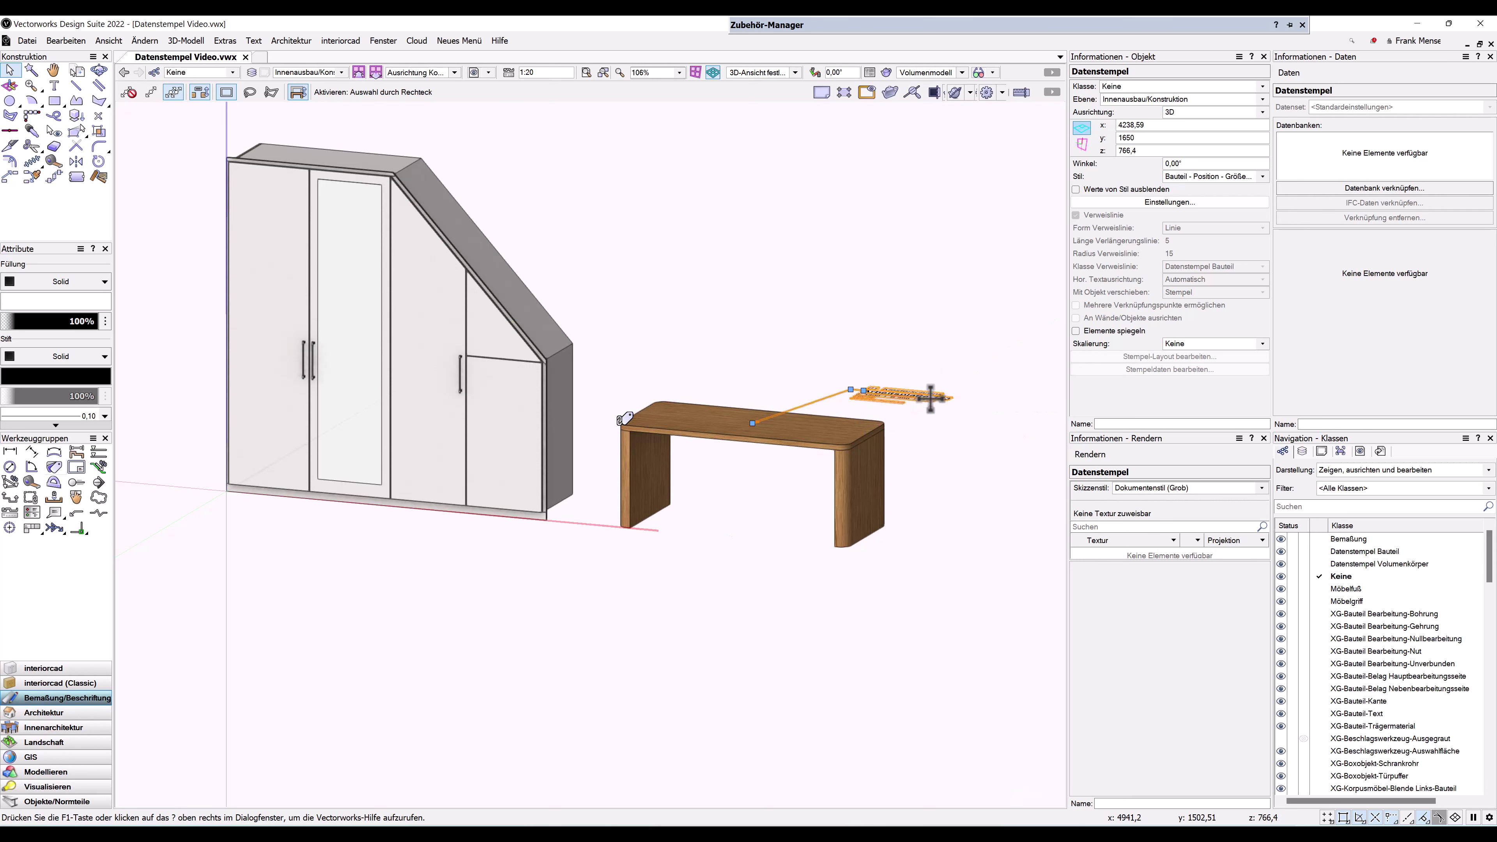
key(Delete)
middle_drag(665, 297, 671, 350)
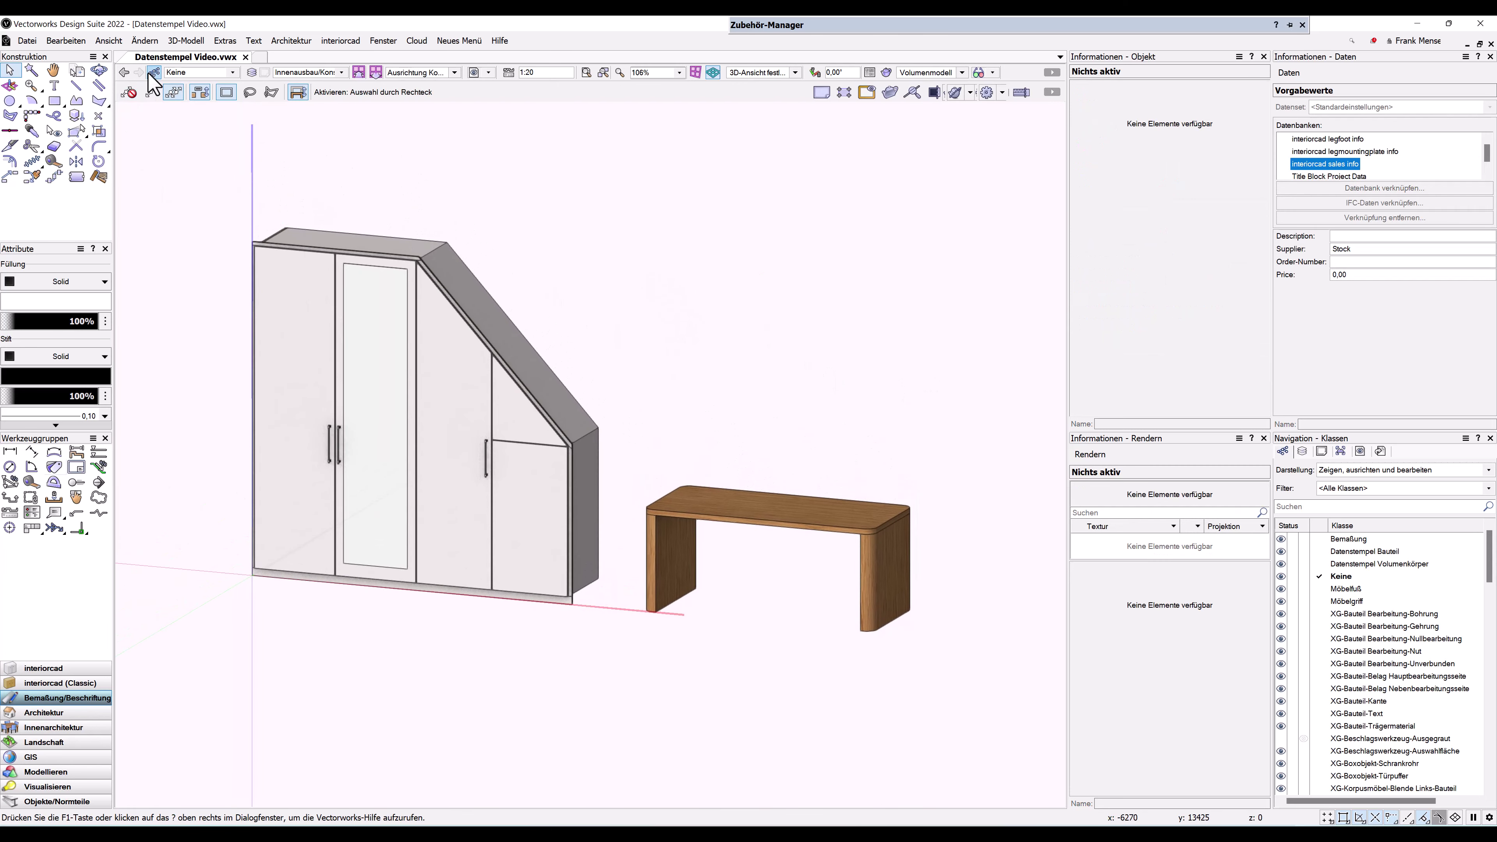
Create and update a viewport of the wardrobe and table on the A3 quer sheet
click(108, 40)
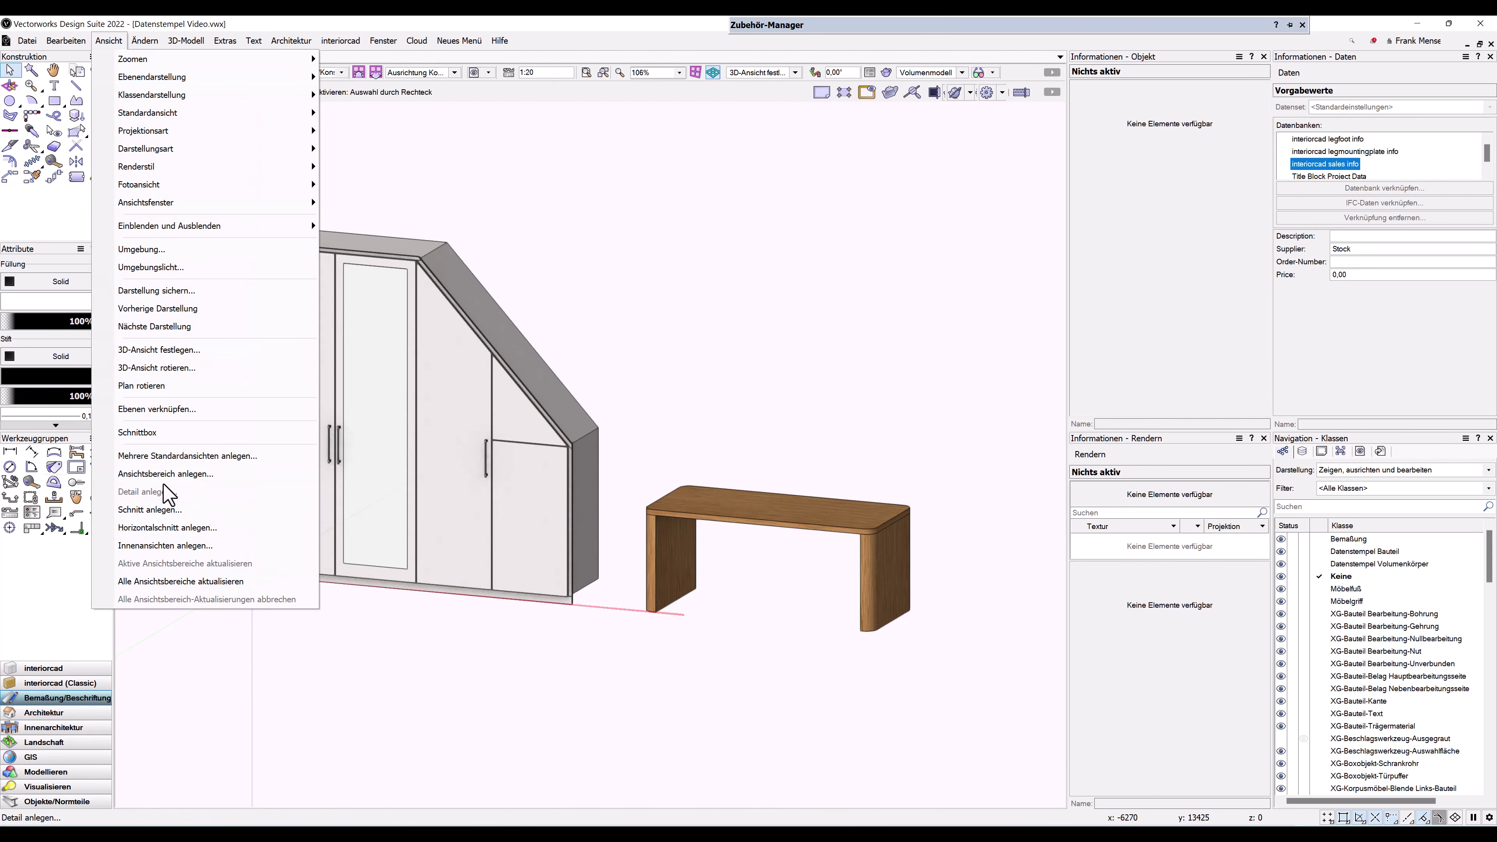
click(170, 472)
click(884, 626)
click(1162, 216)
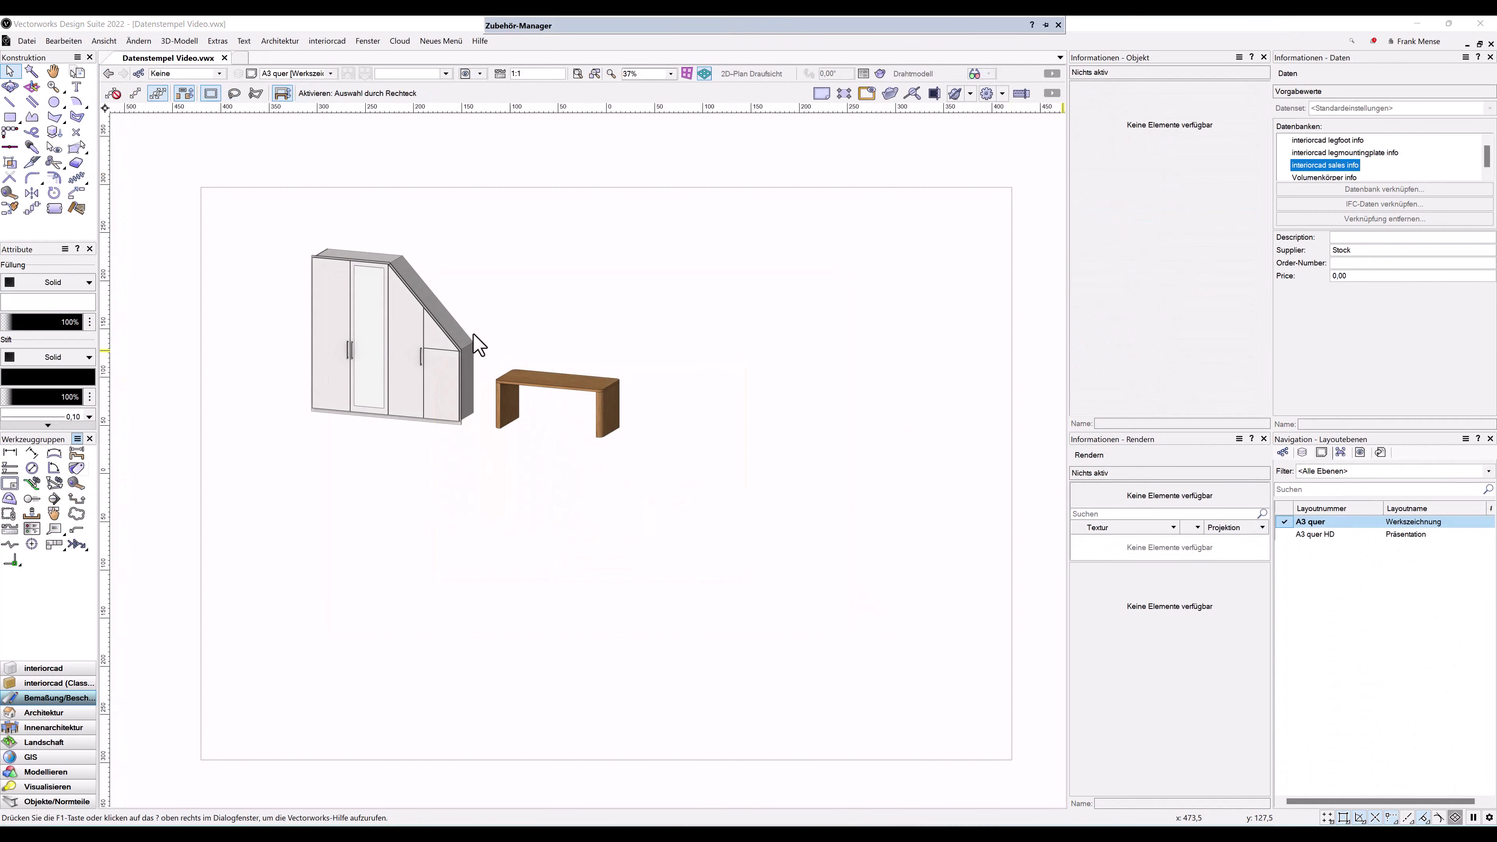
Open the viewport's annotations for editing with the Datenstempel tool active
click(428, 323)
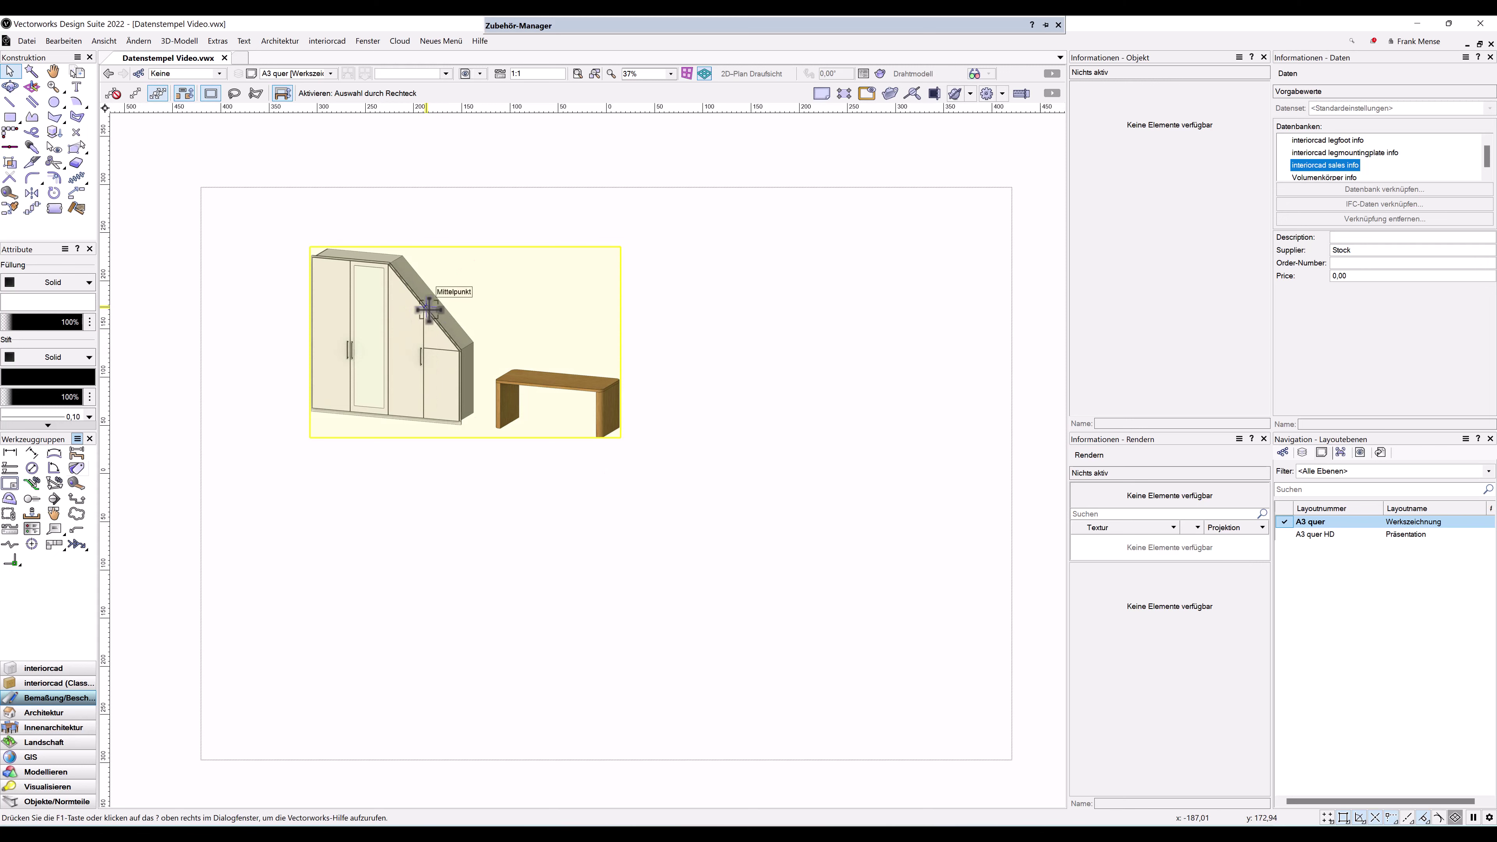
right_click(431, 295)
click(497, 649)
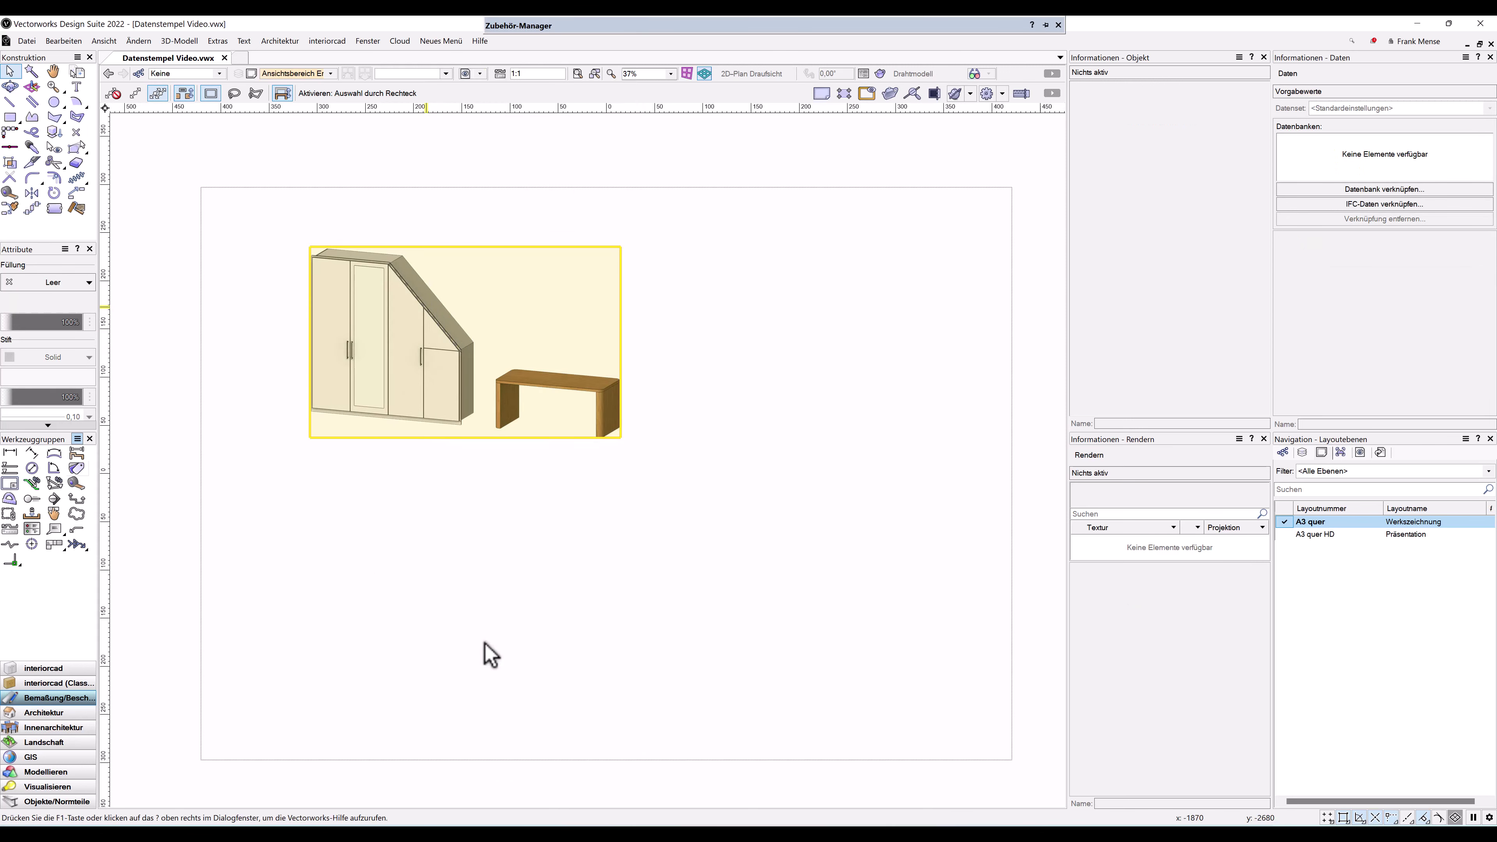
click(77, 467)
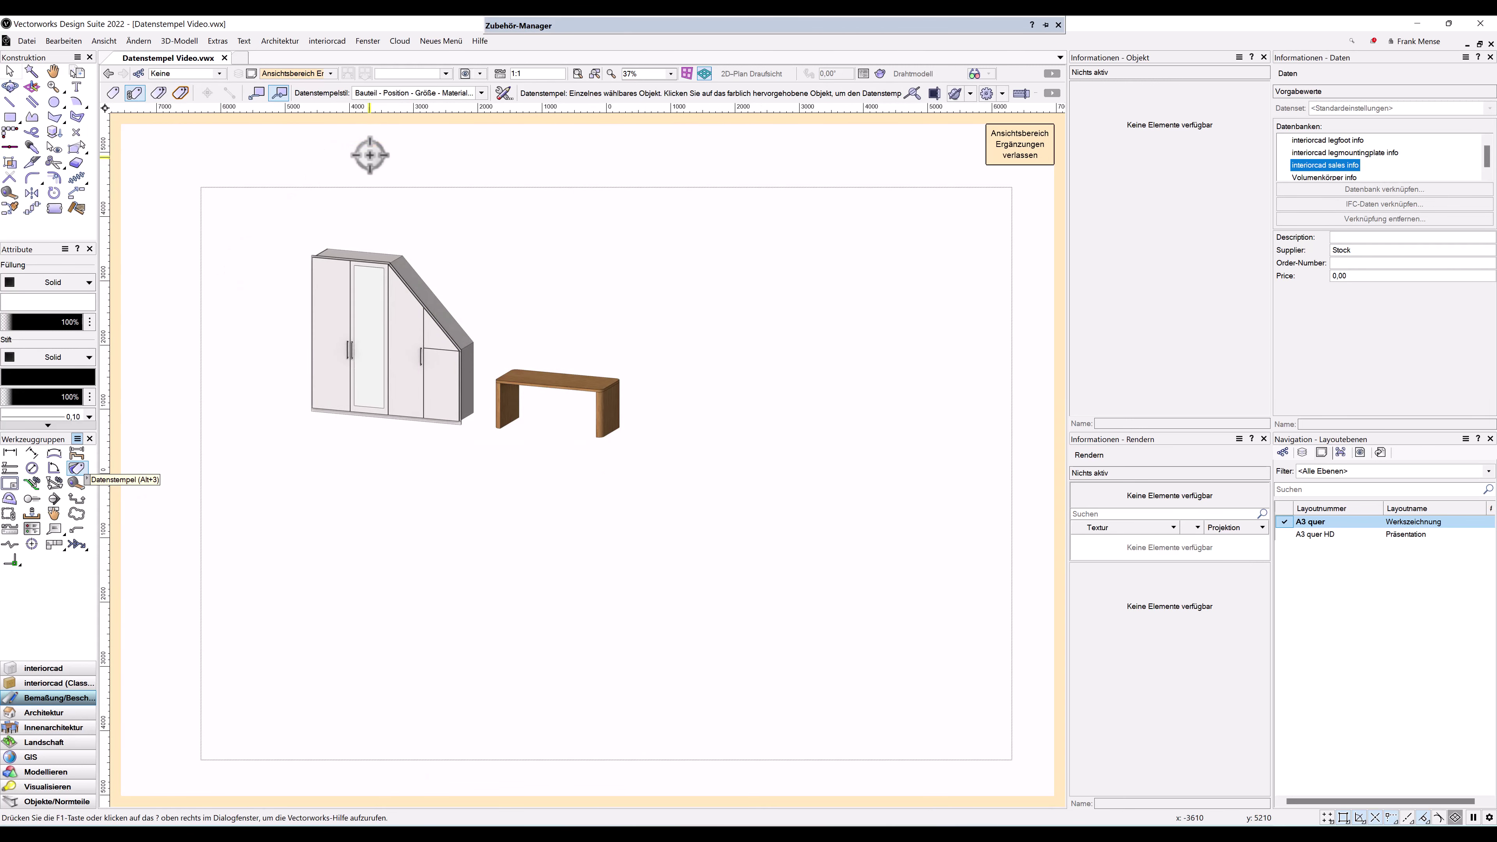
Stamp the wardrobe doors: Tür-3, Tür-4, Spiegel-1, Tür-5, Tür-2 and Tür-1
scroll(328, 390, up, 5)
click(317, 409)
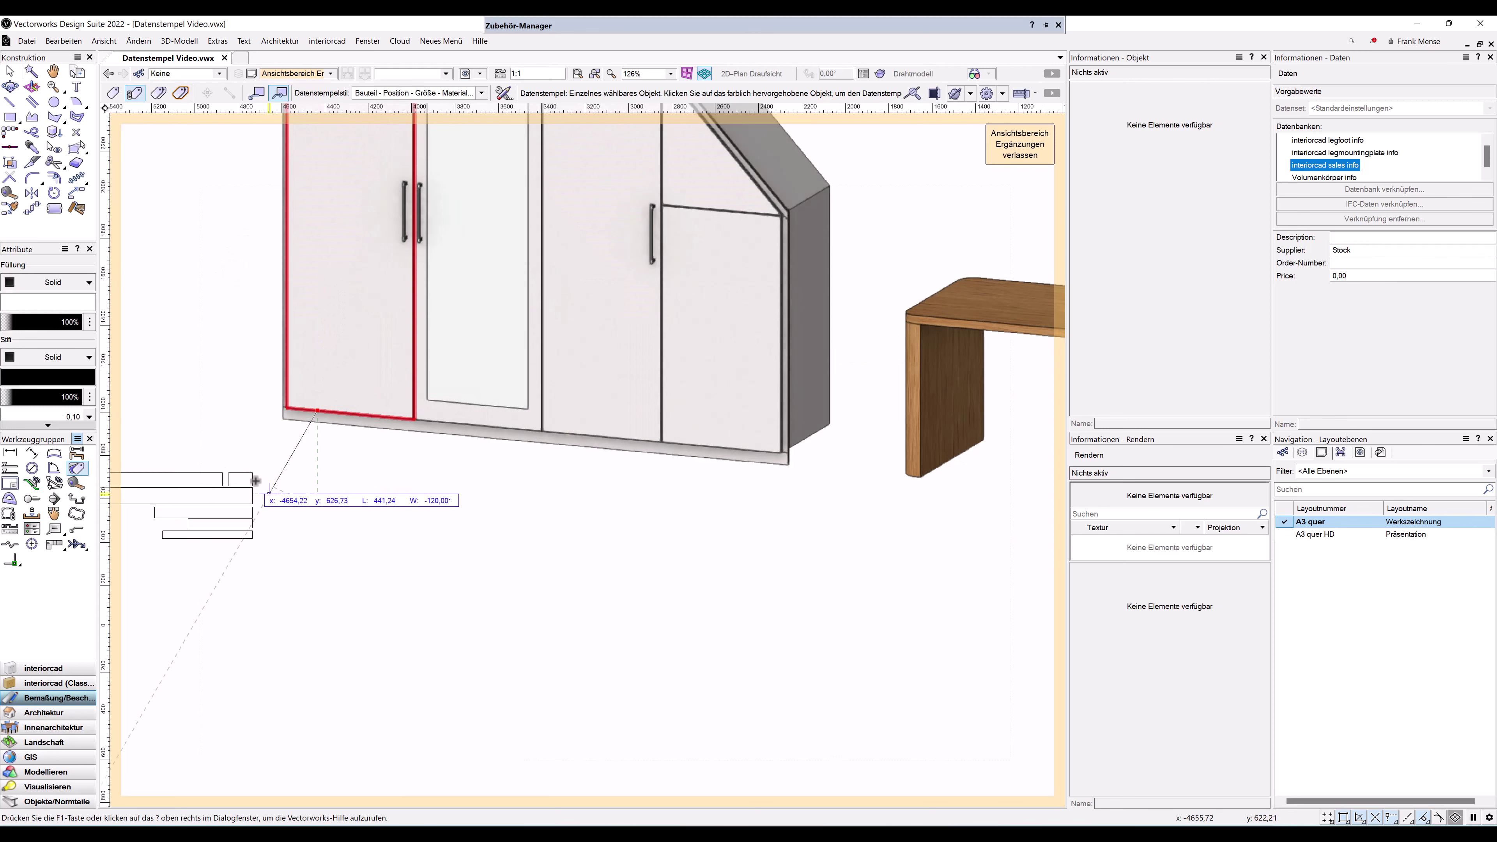
click(245, 454)
click(435, 420)
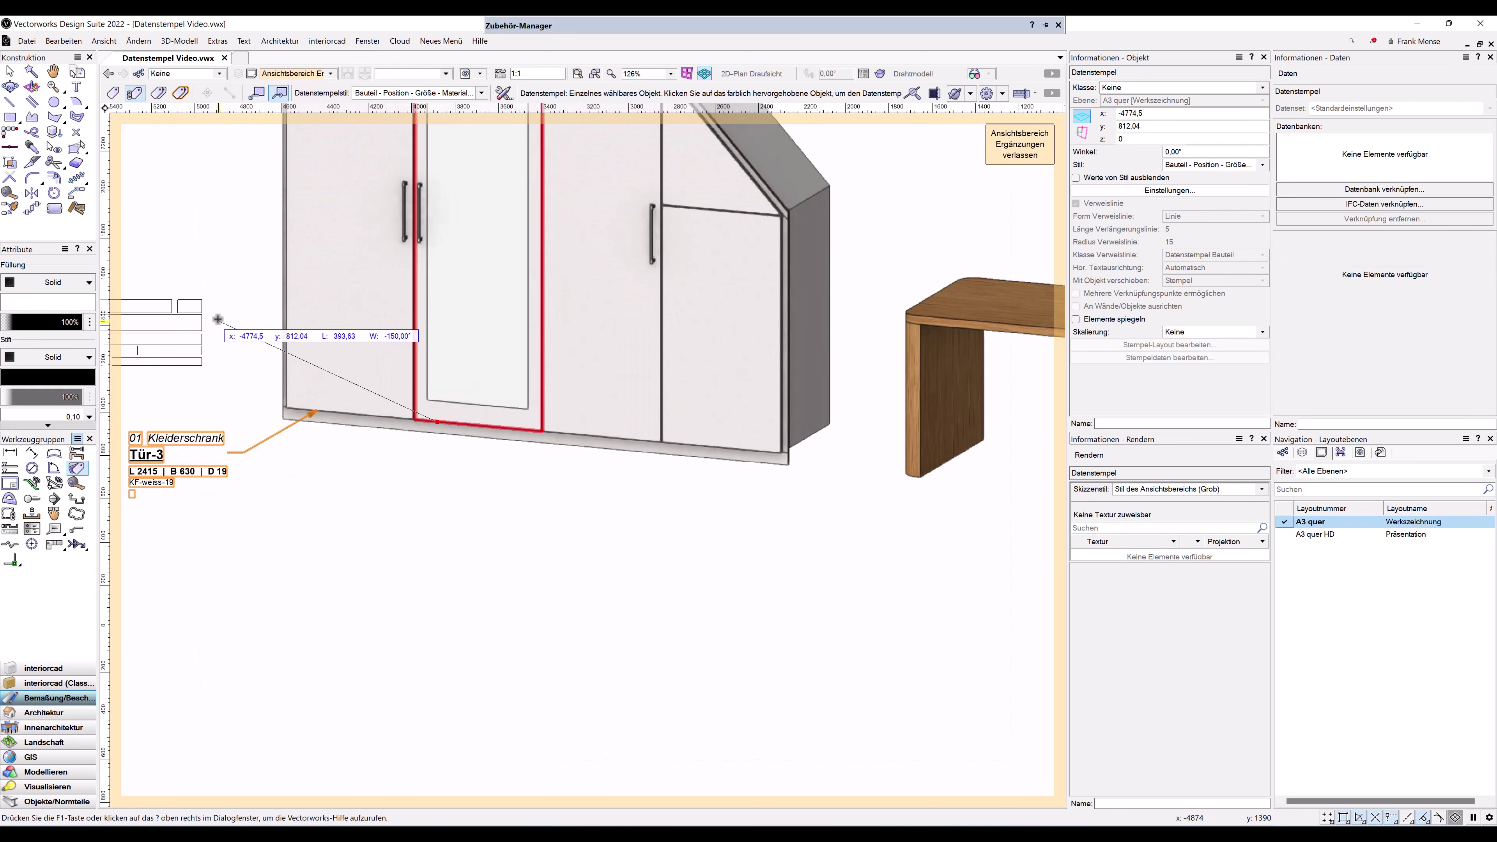
click(233, 303)
middle_drag(251, 234, 377, 428)
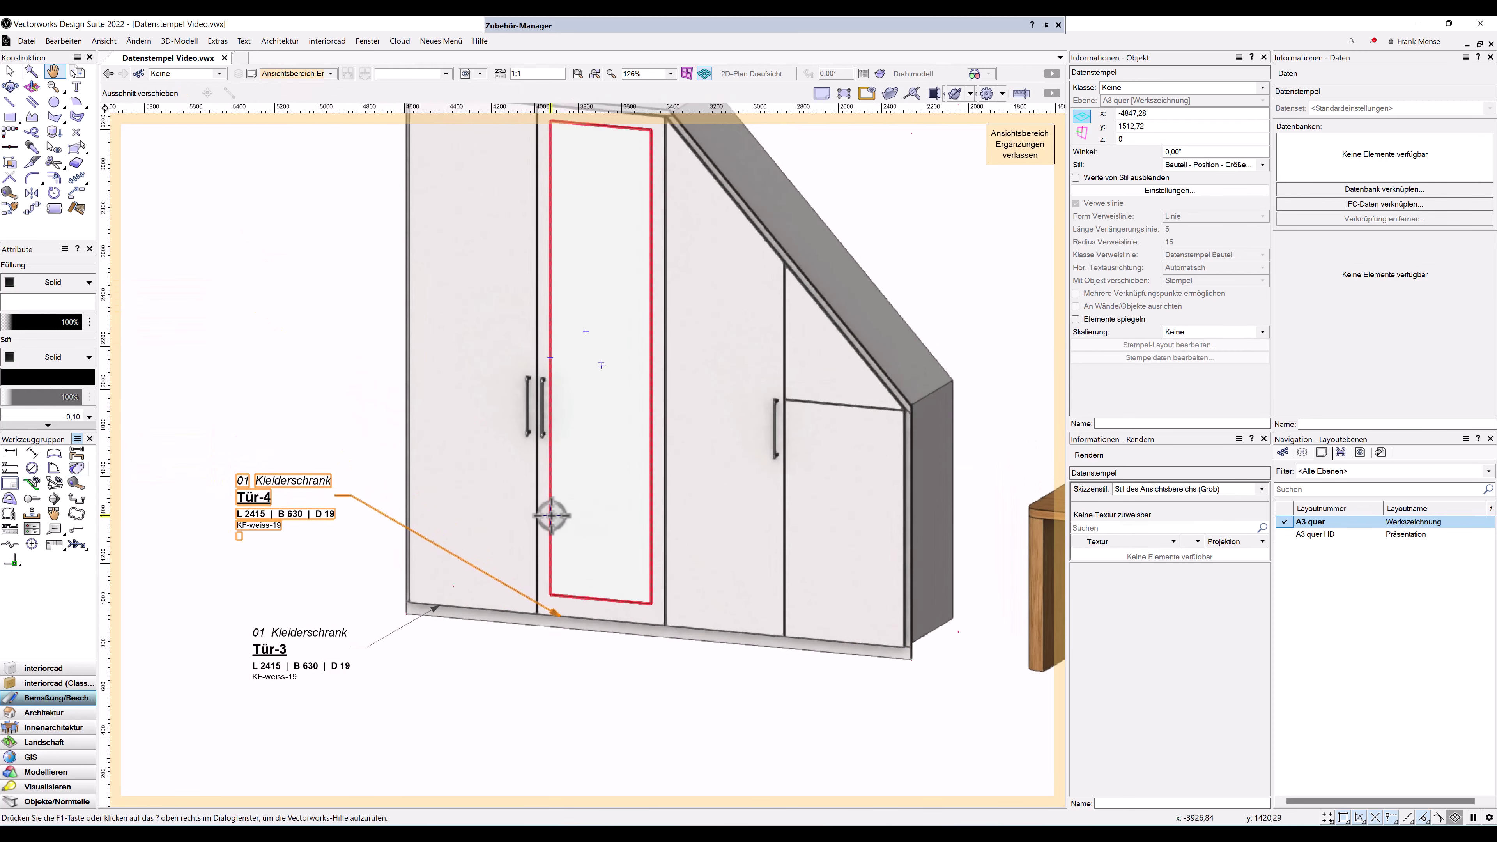
click(518, 363)
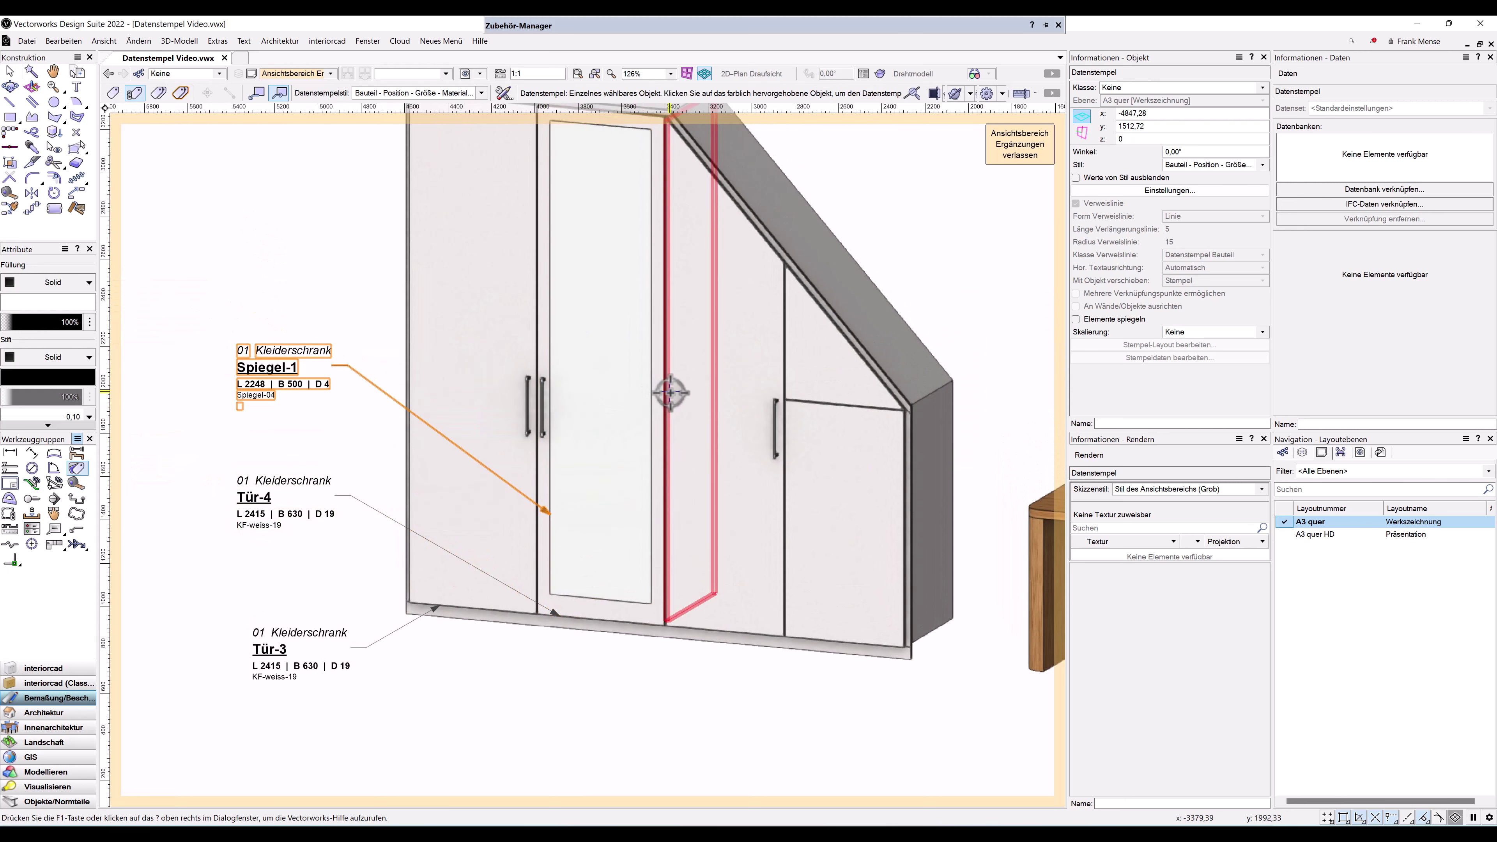
click(724, 409)
click(361, 225)
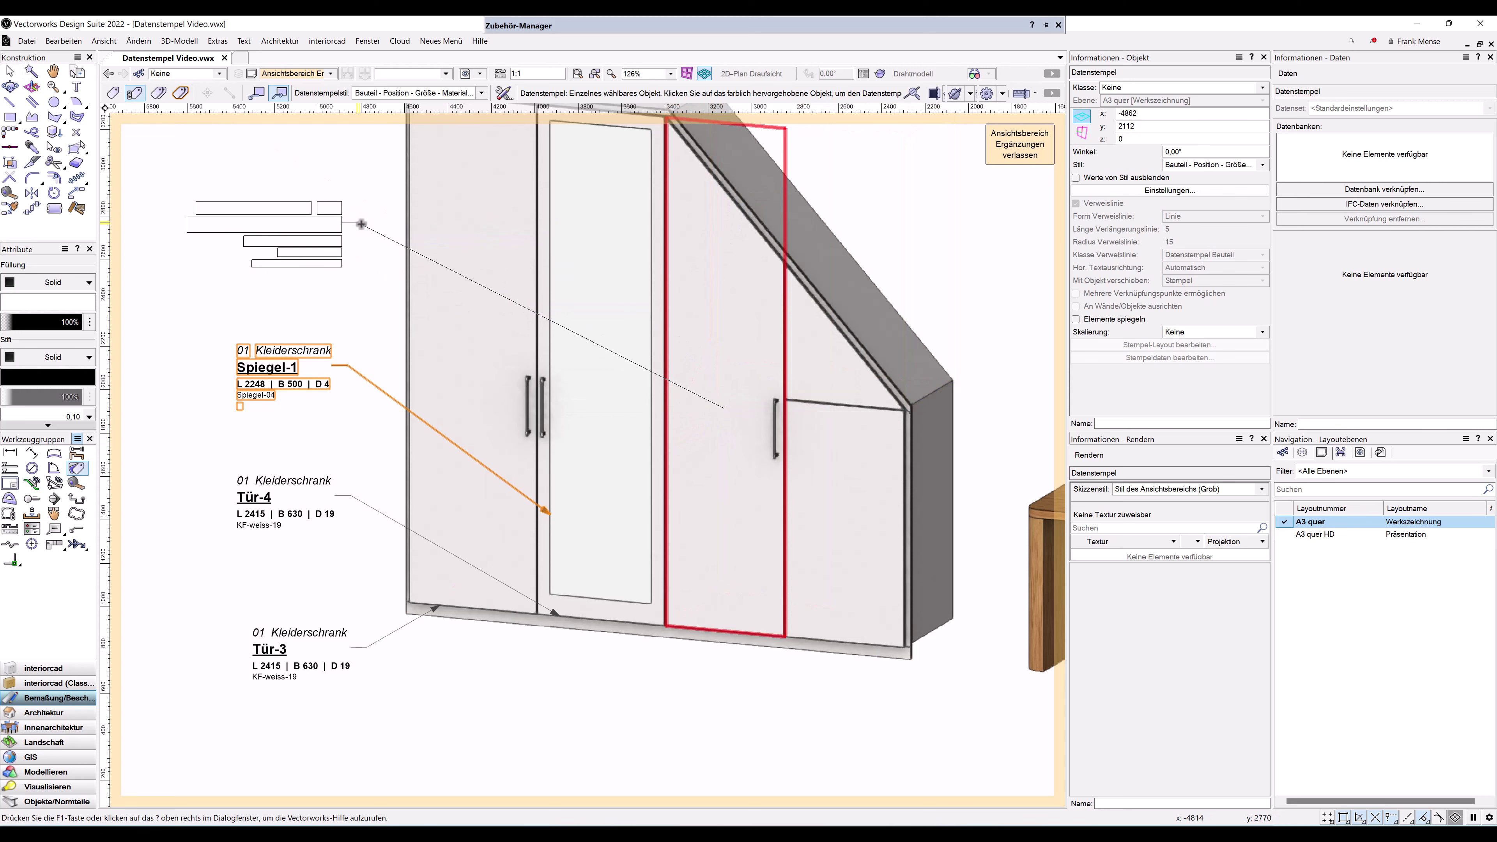
click(830, 366)
click(366, 131)
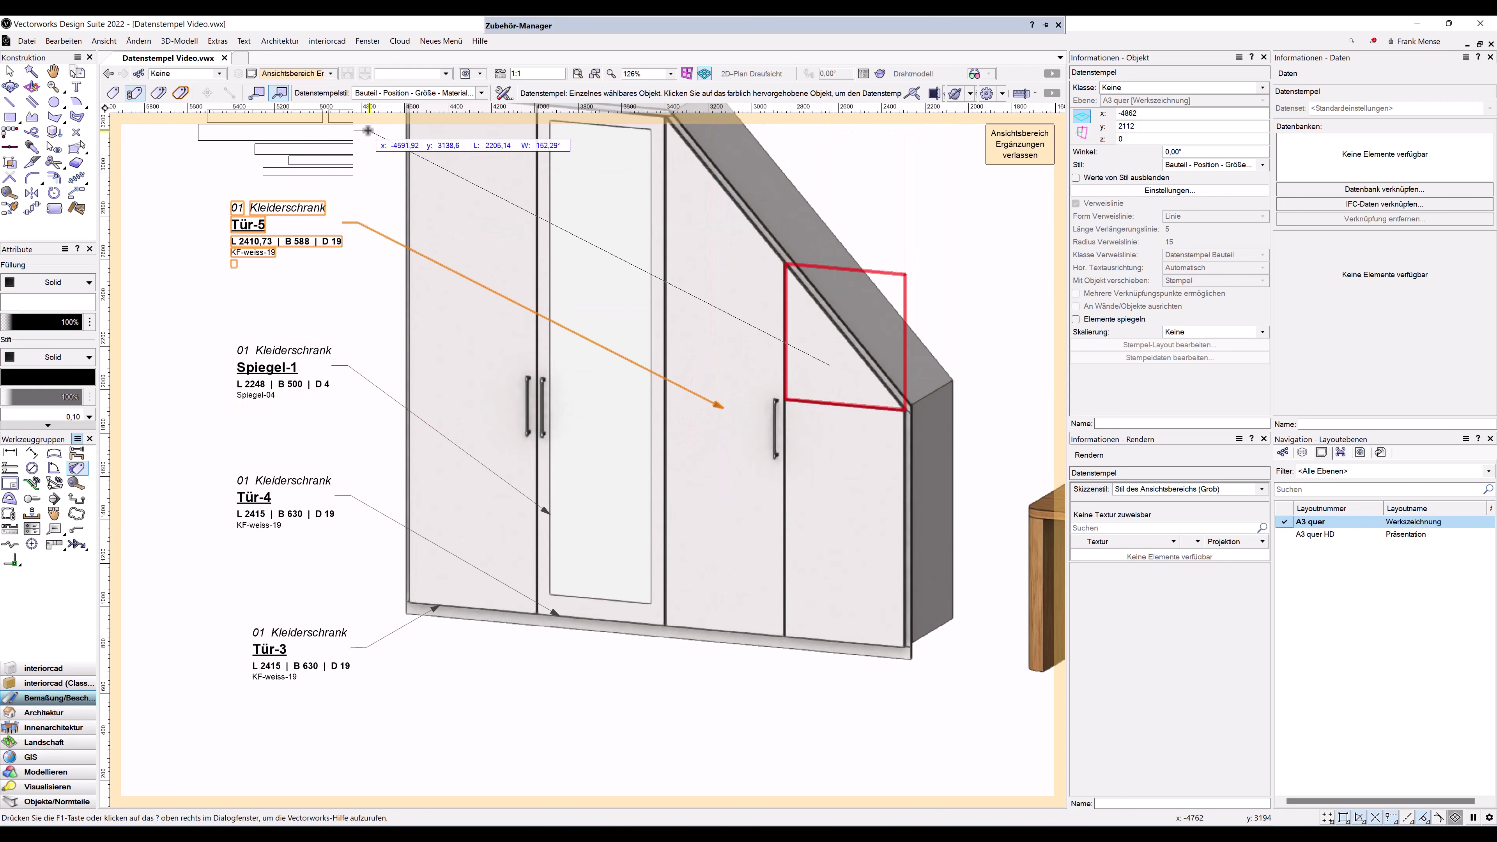
click(844, 523)
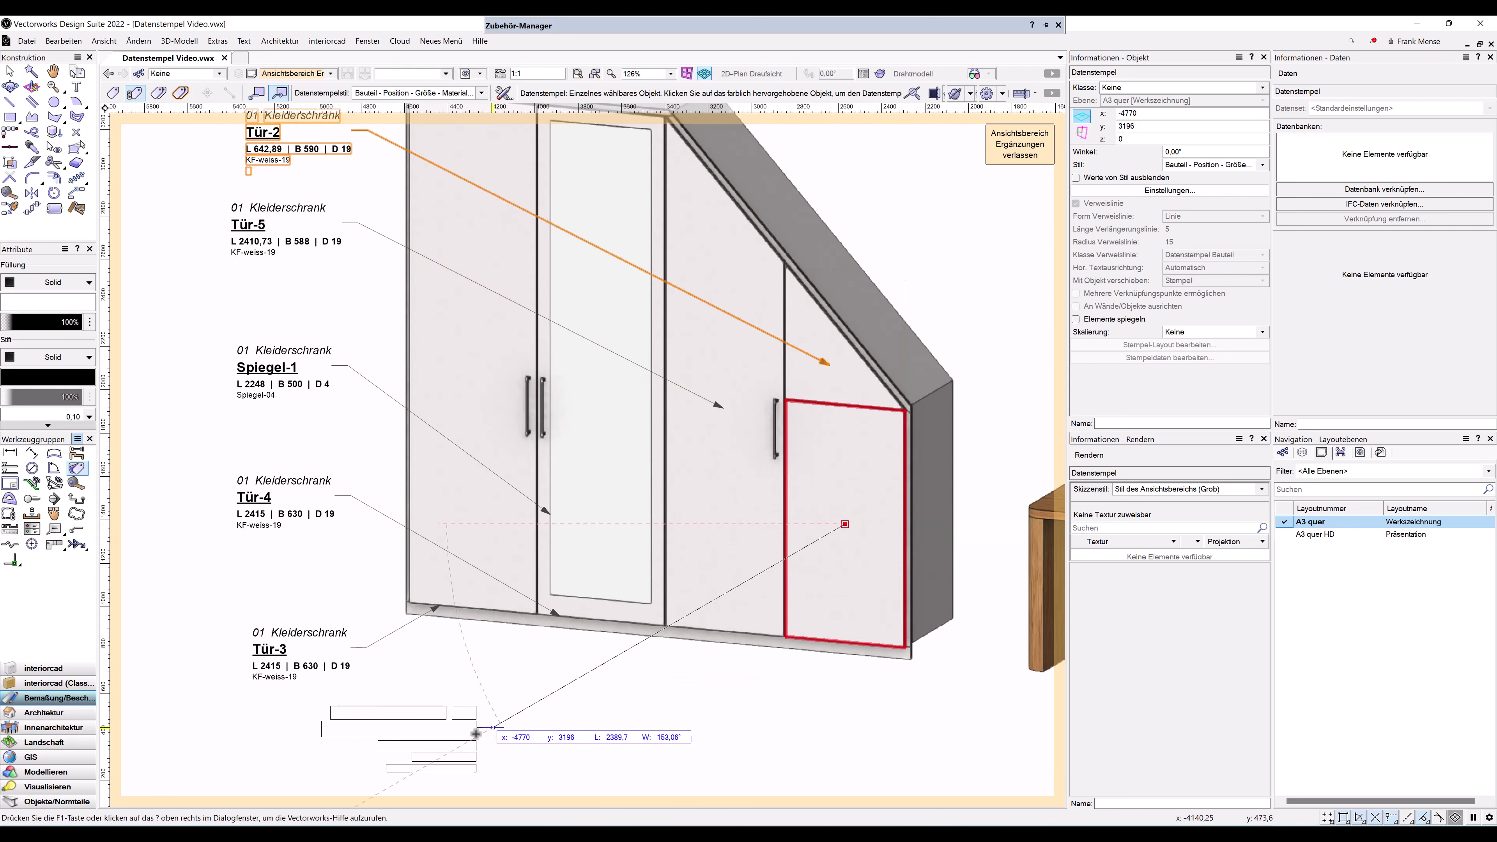
click(370, 730)
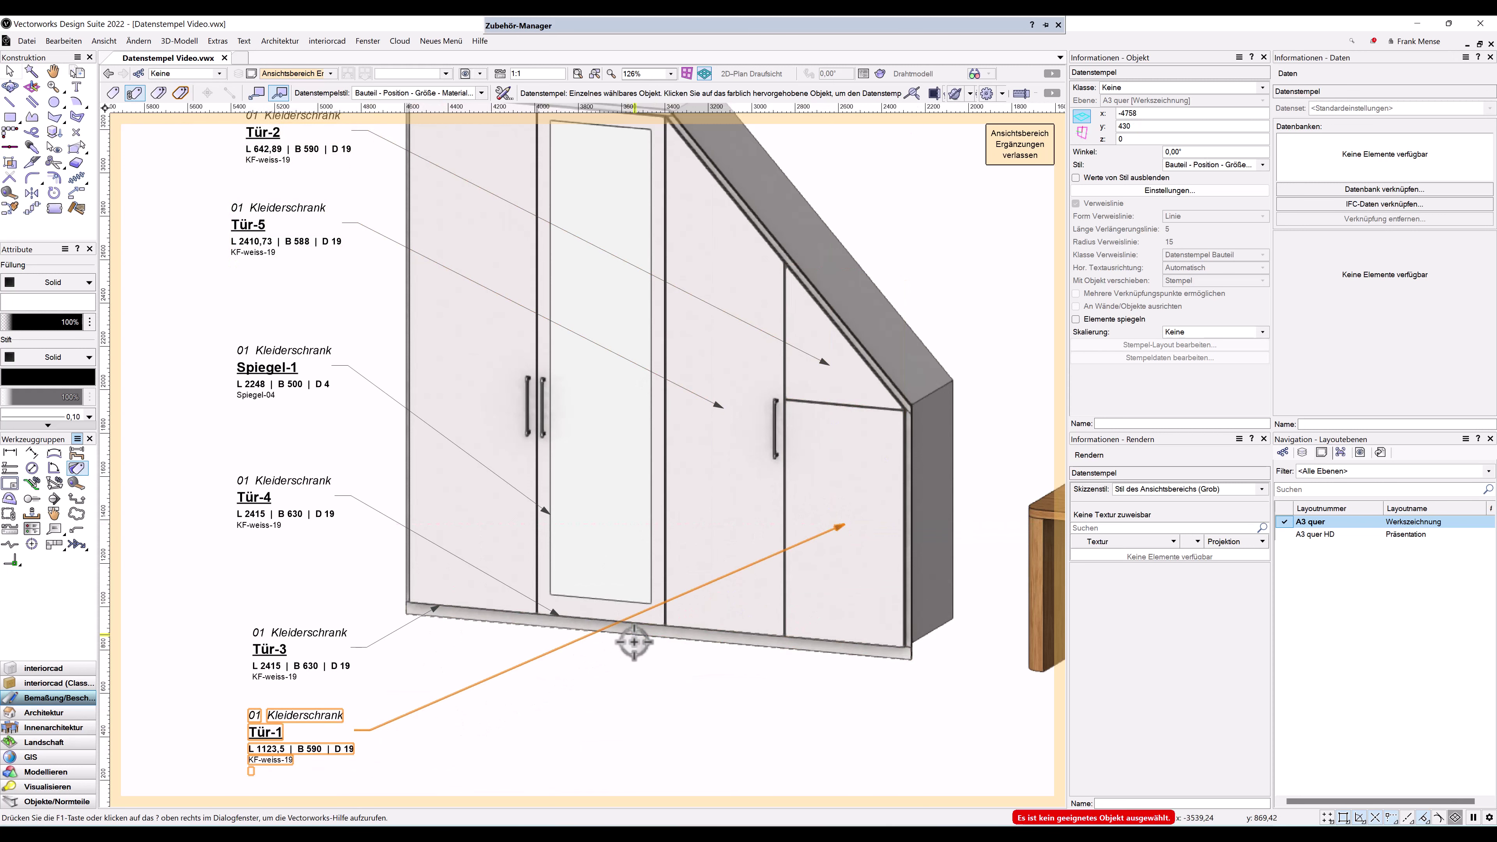
Stamp the base (Sockel Vorne-1), right trim (Blende Rechts-1) and tabletop (Arbeitsplatte-123)
click(645, 636)
click(677, 722)
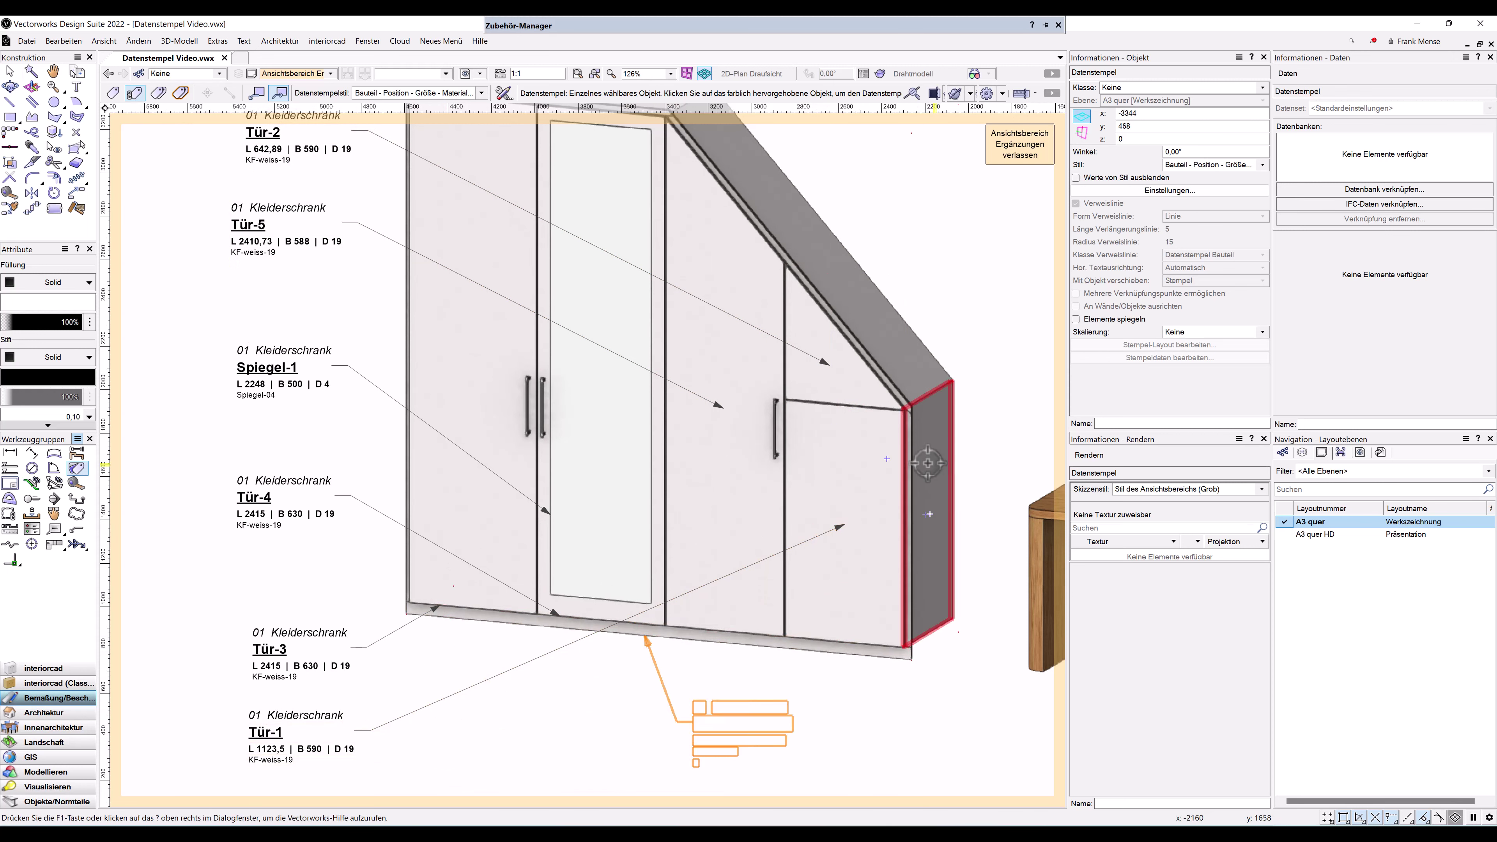
click(909, 464)
click(986, 306)
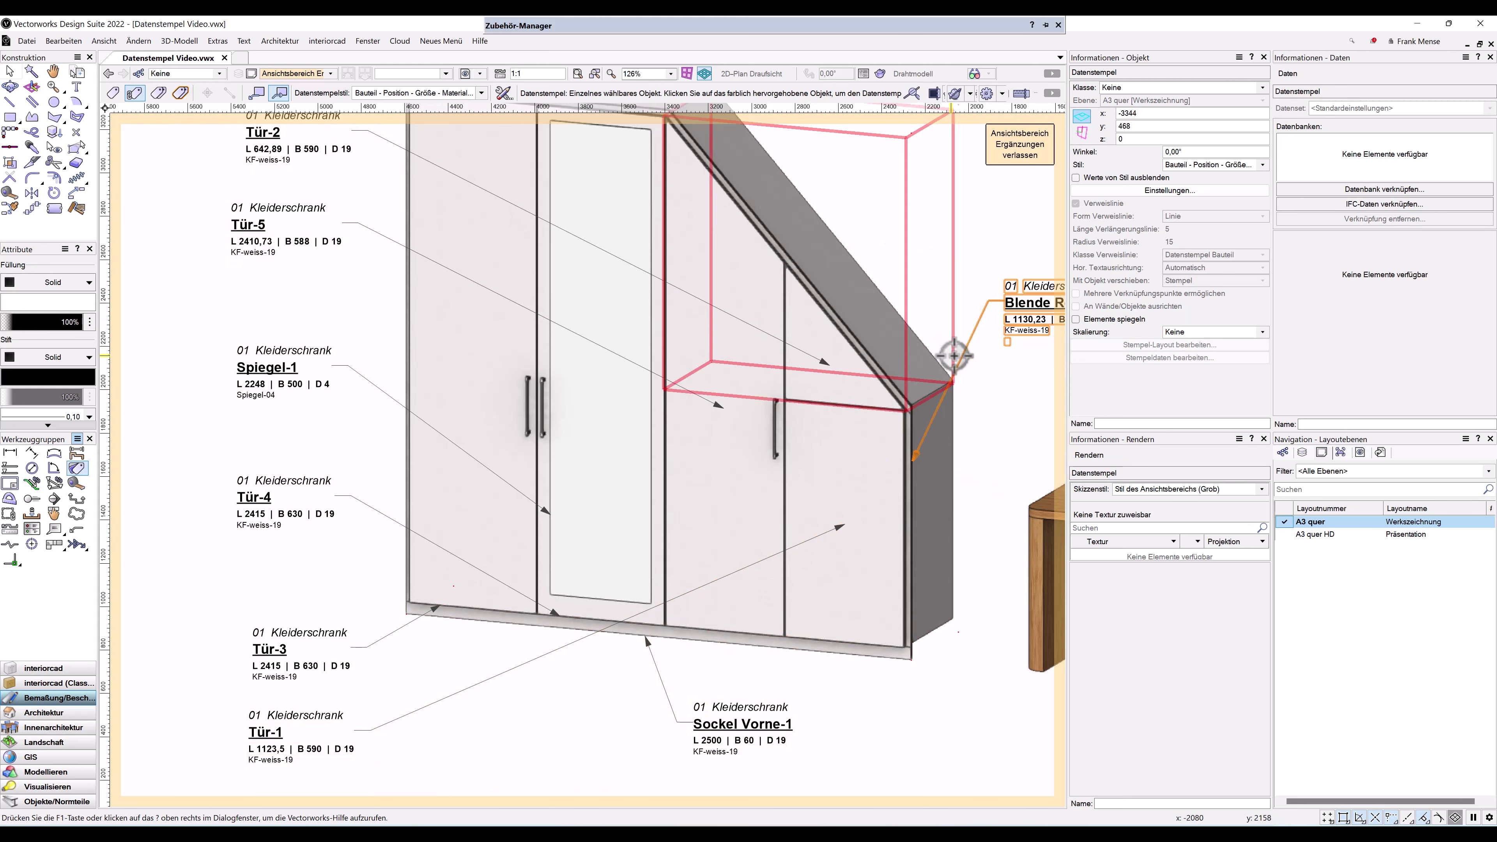
scroll(702, 549, down, 4)
click(702, 549)
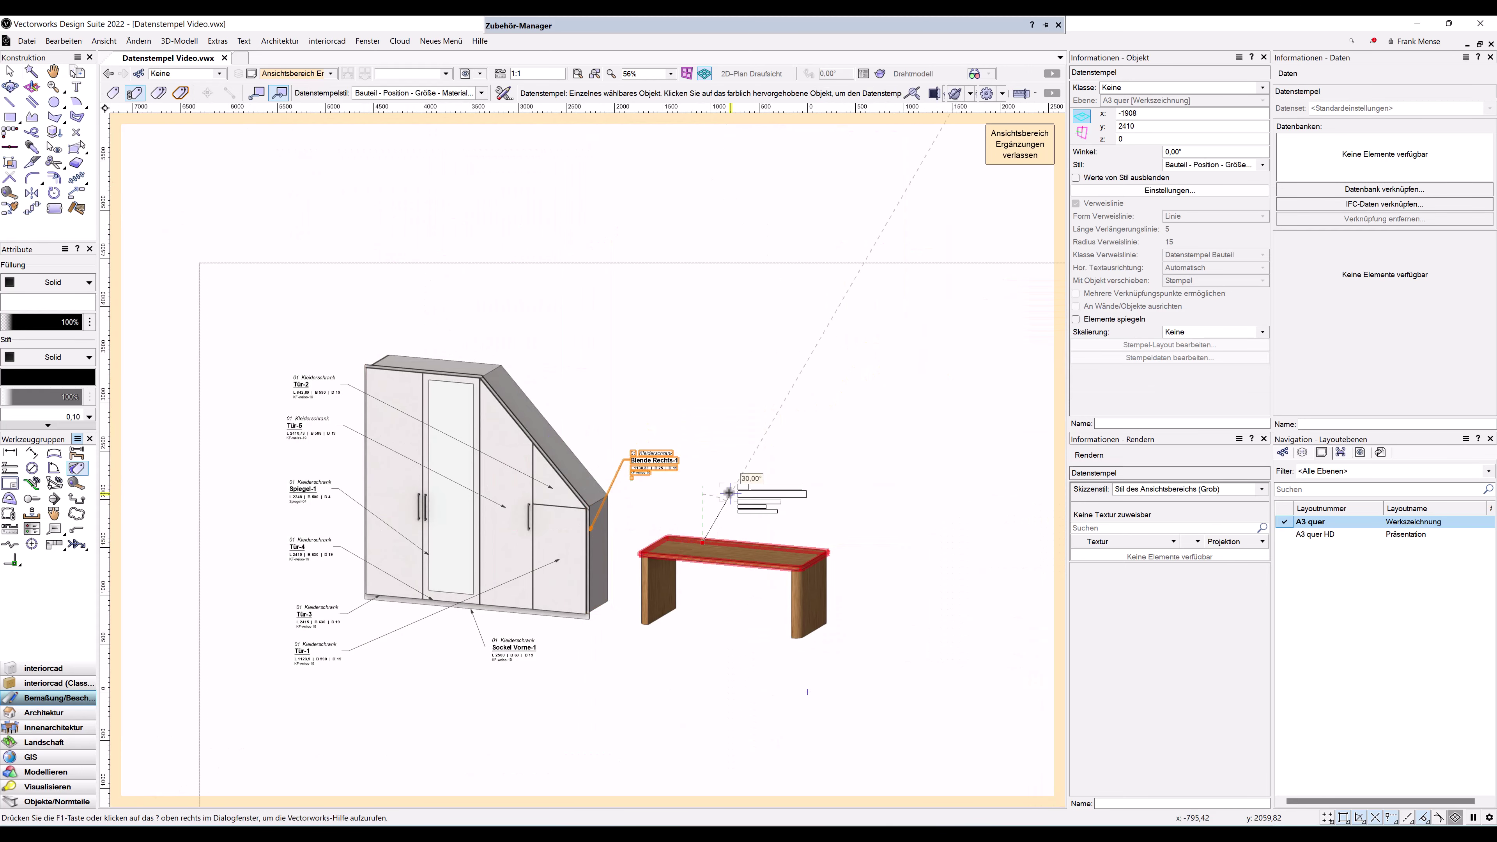
click(737, 492)
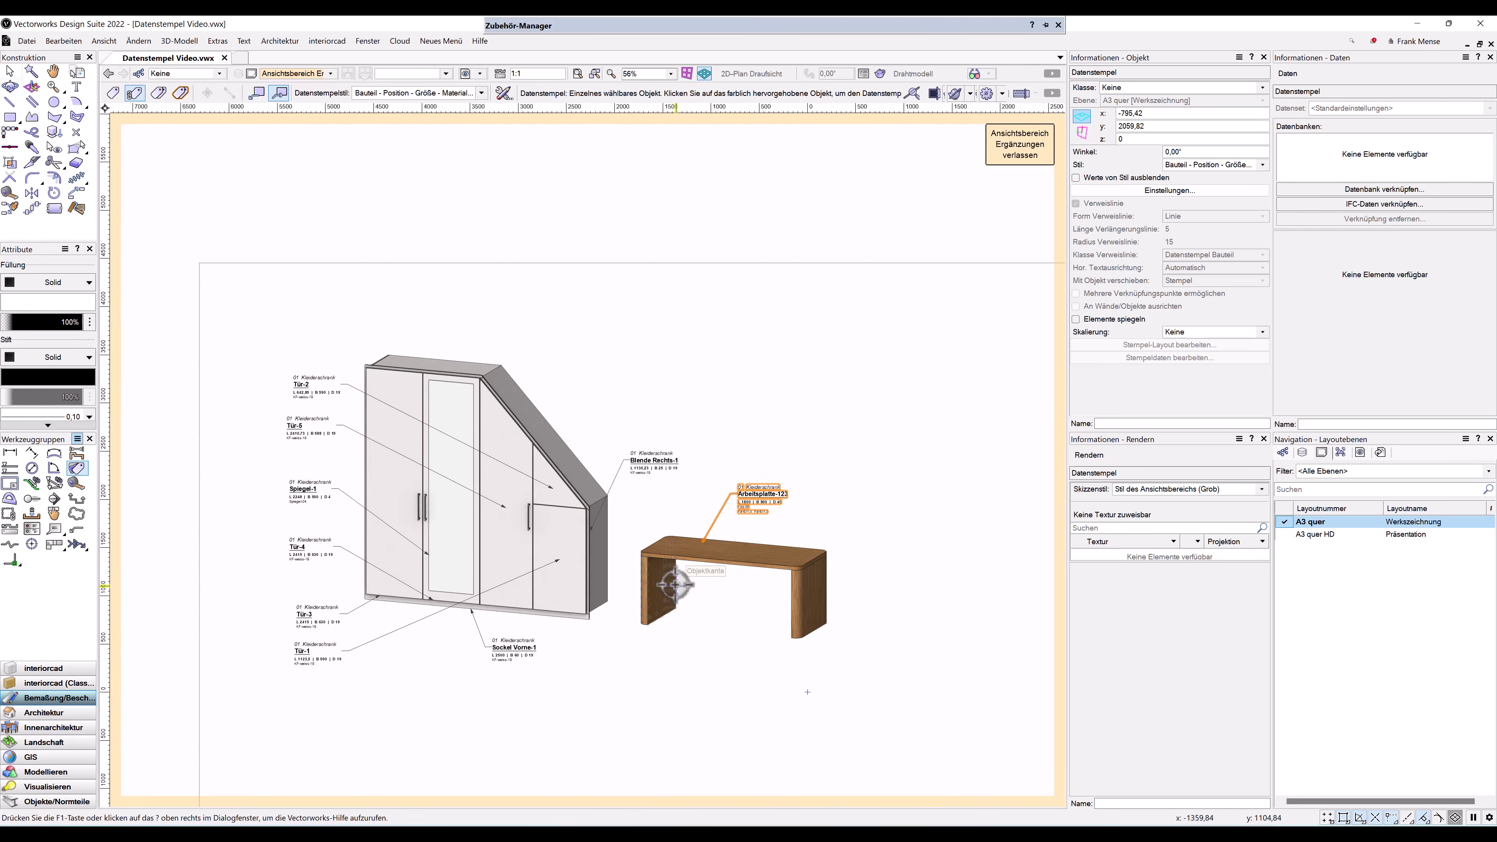
Leave annotation editing and select the wardrobe viewport on the A3 layout
key(x)
key(x)
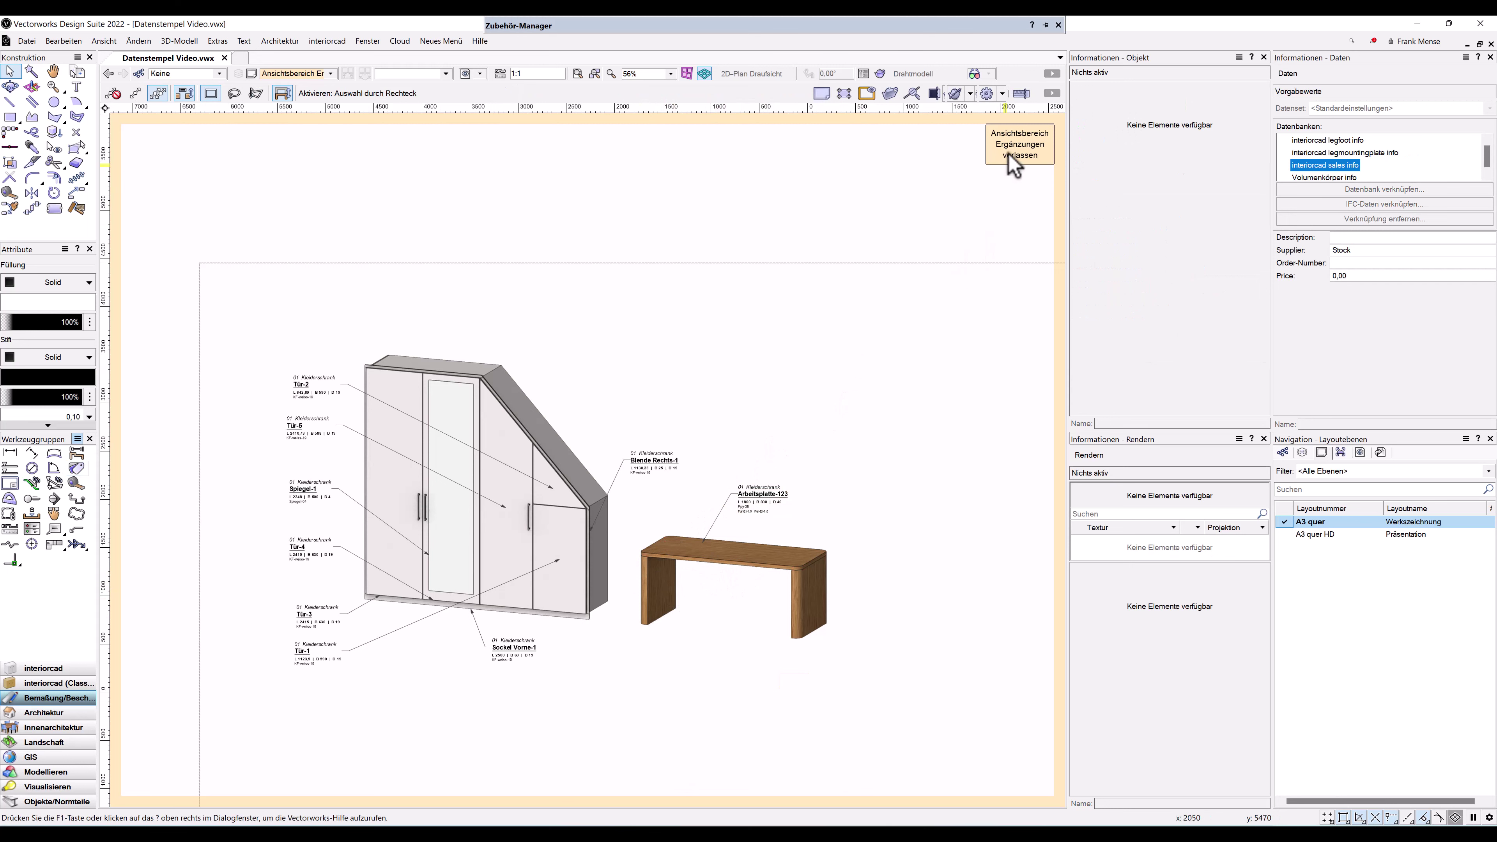
click(1021, 152)
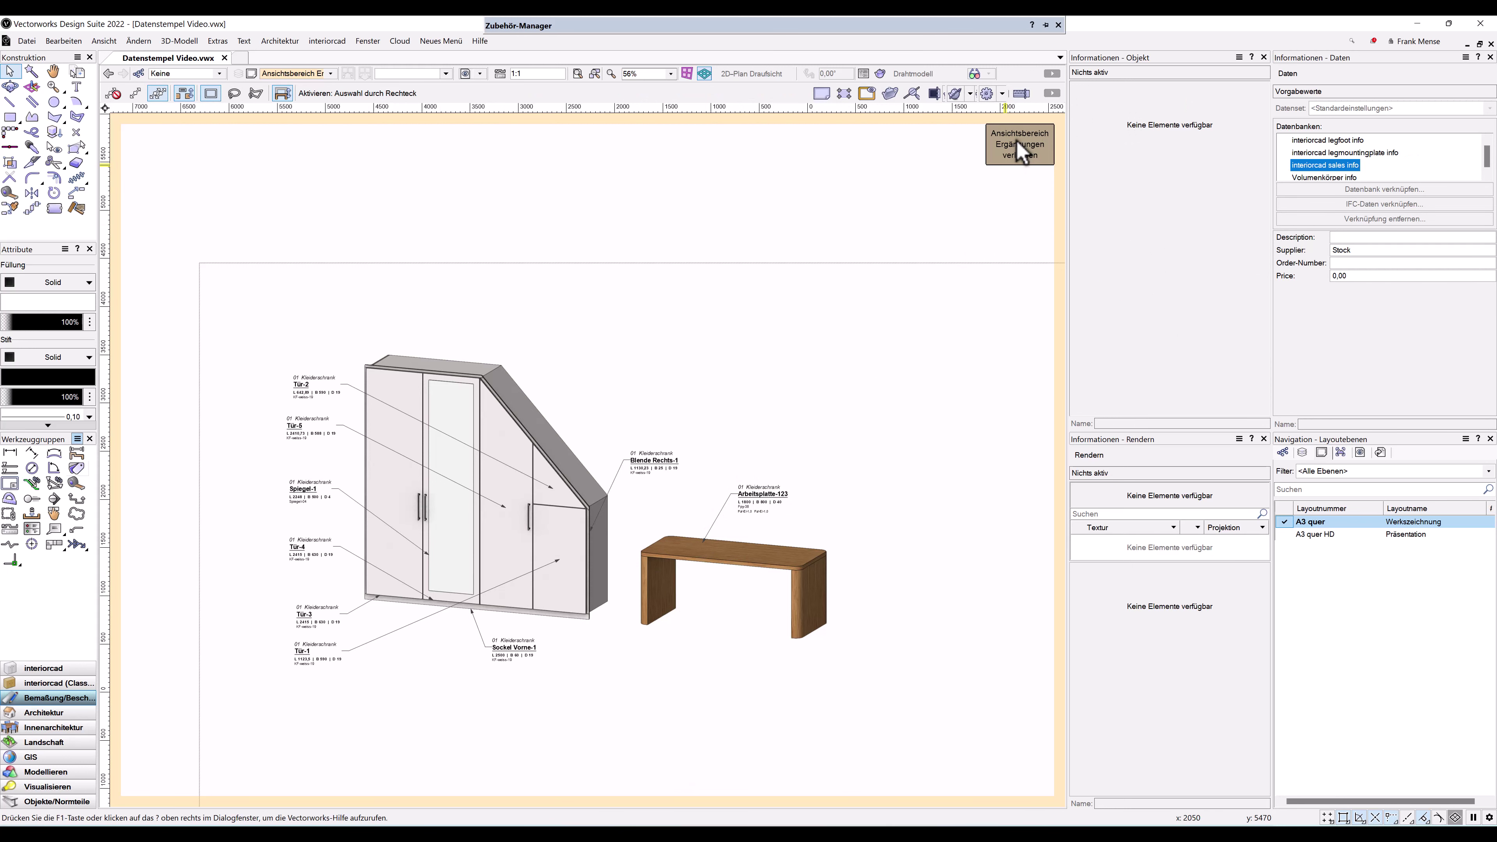
click(478, 324)
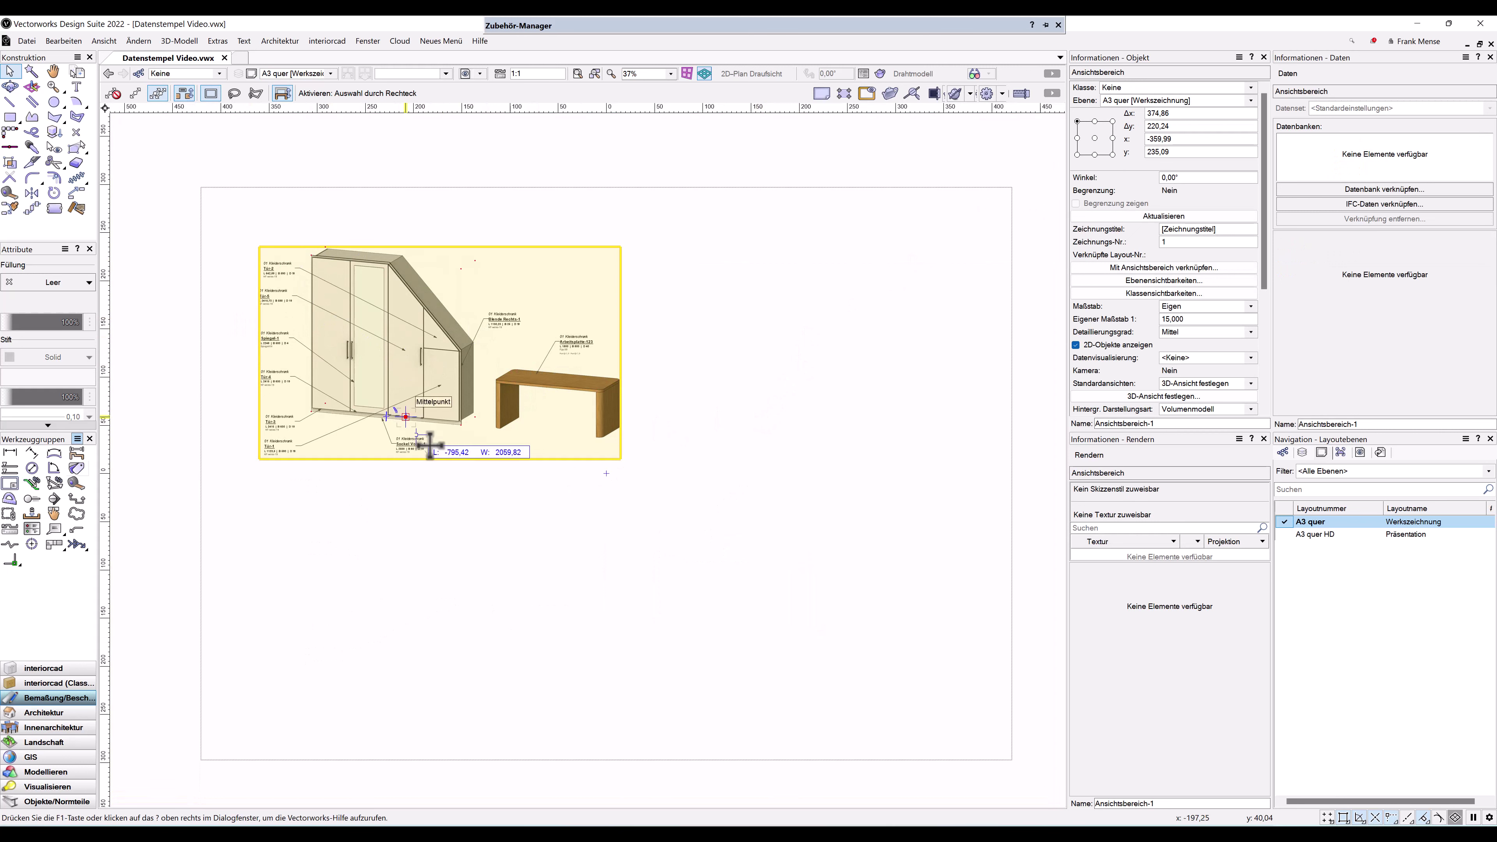
drag(405, 418, 677, 652)
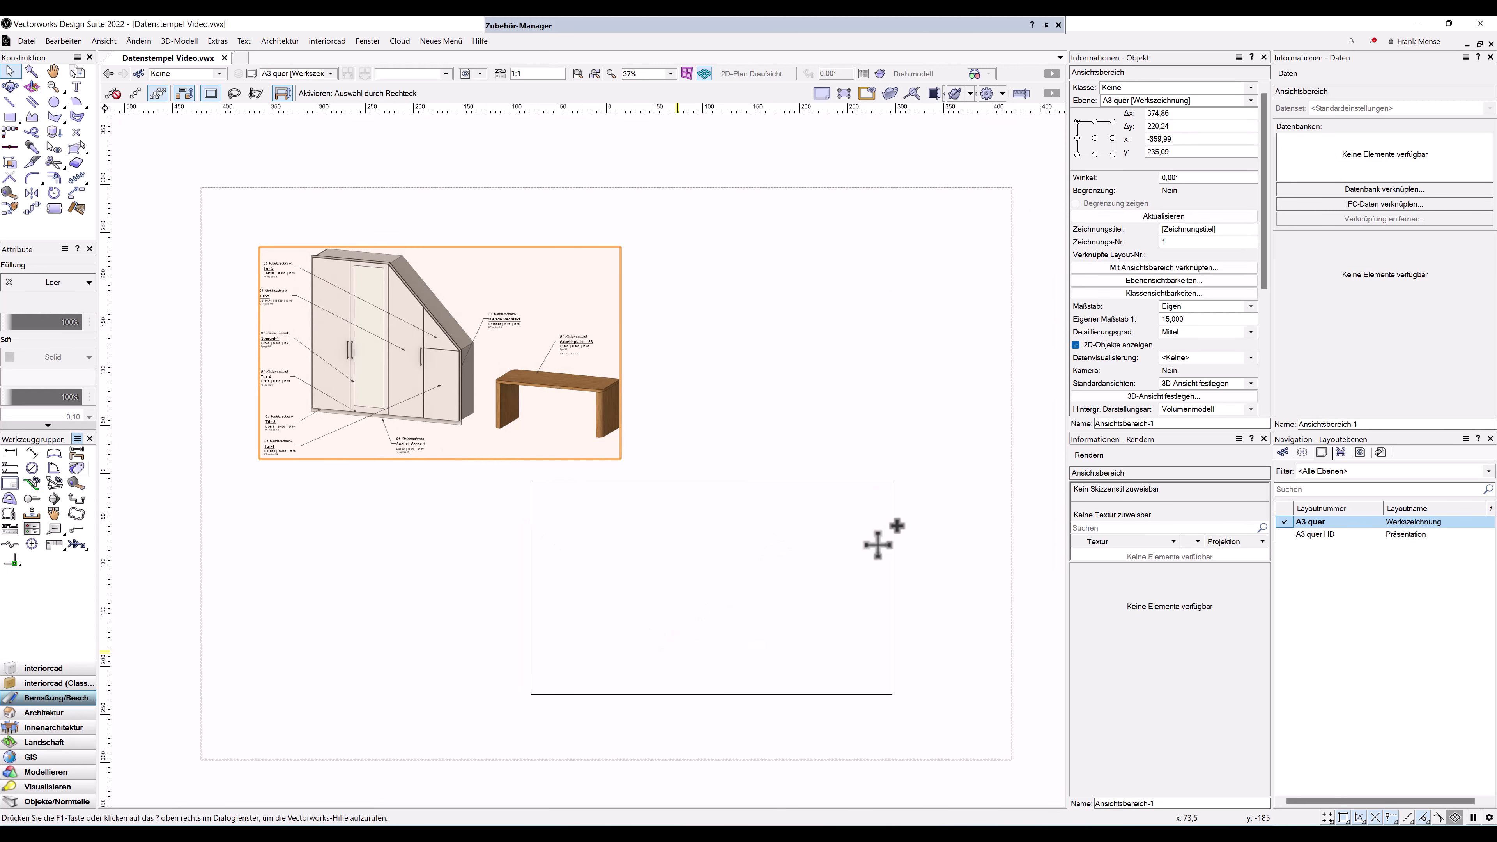
Duplicate the viewport below the original and hide its XG-Korpusmöbel-Tür-Bauteil class
ctrl+drag(877, 543, 878, 544)
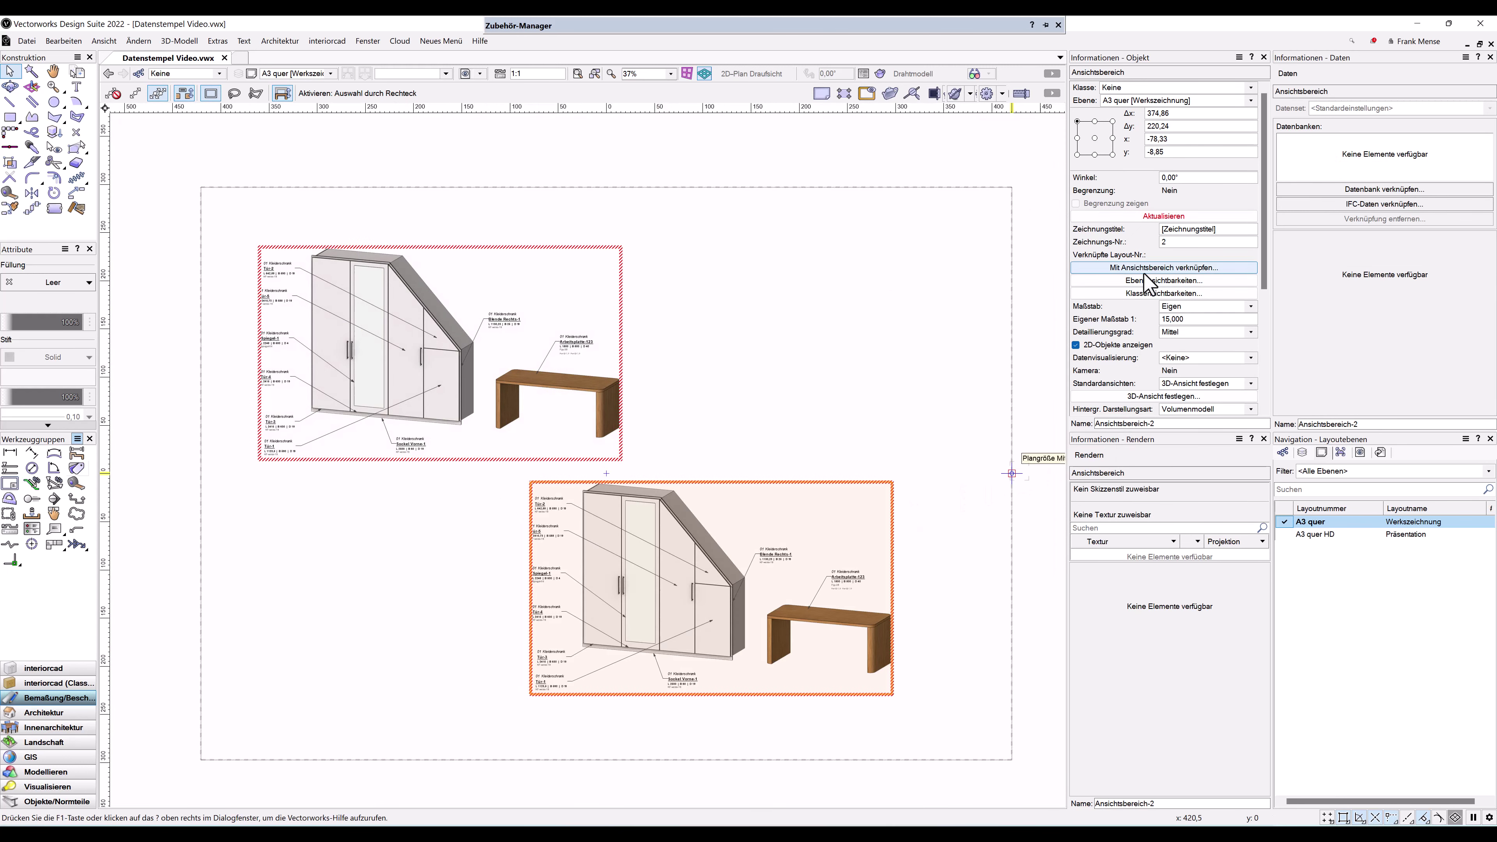
click(1150, 293)
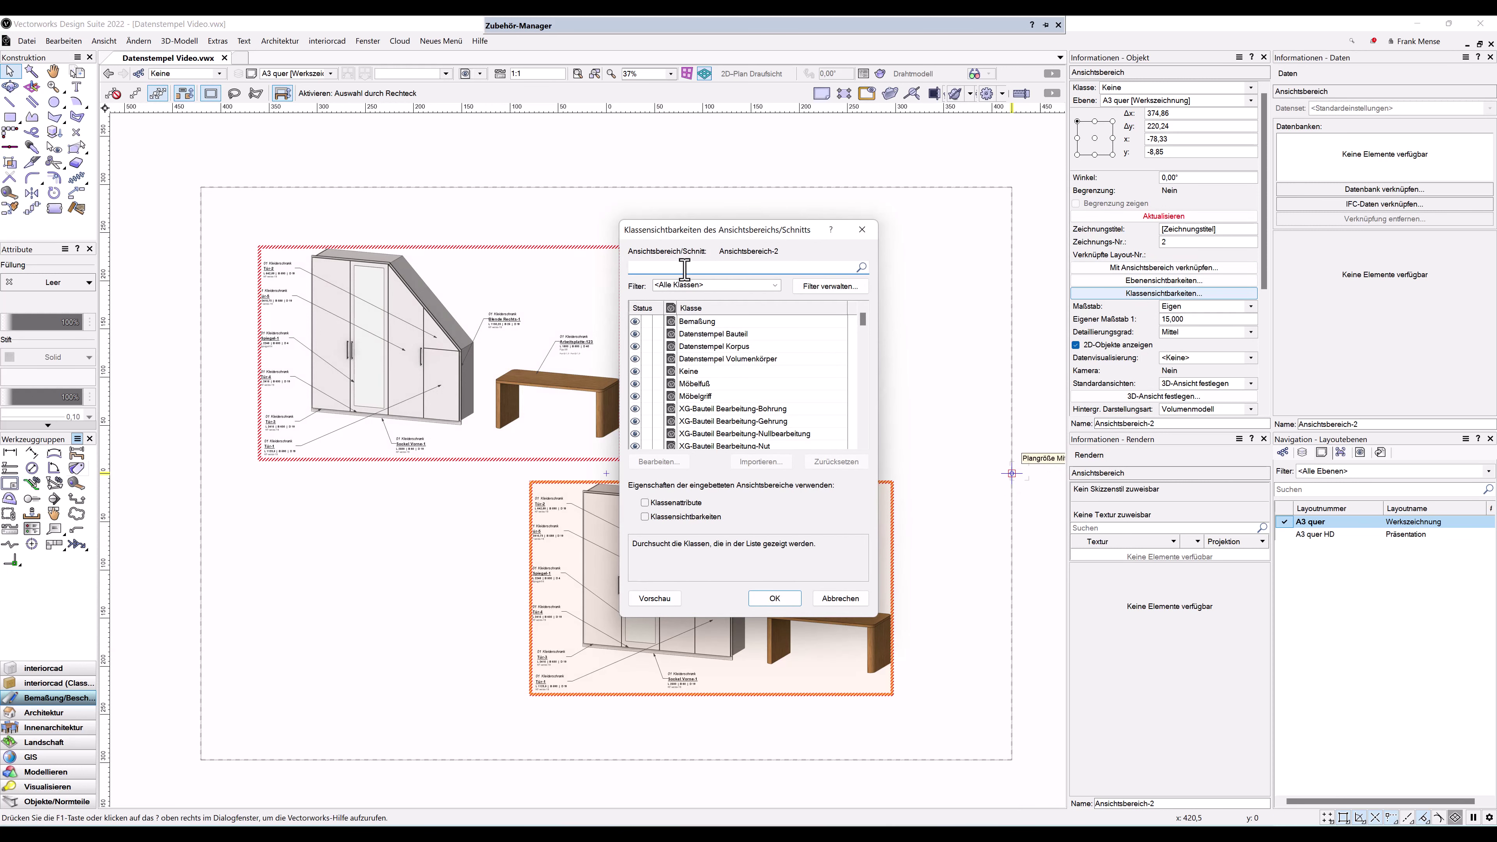
text(sür)
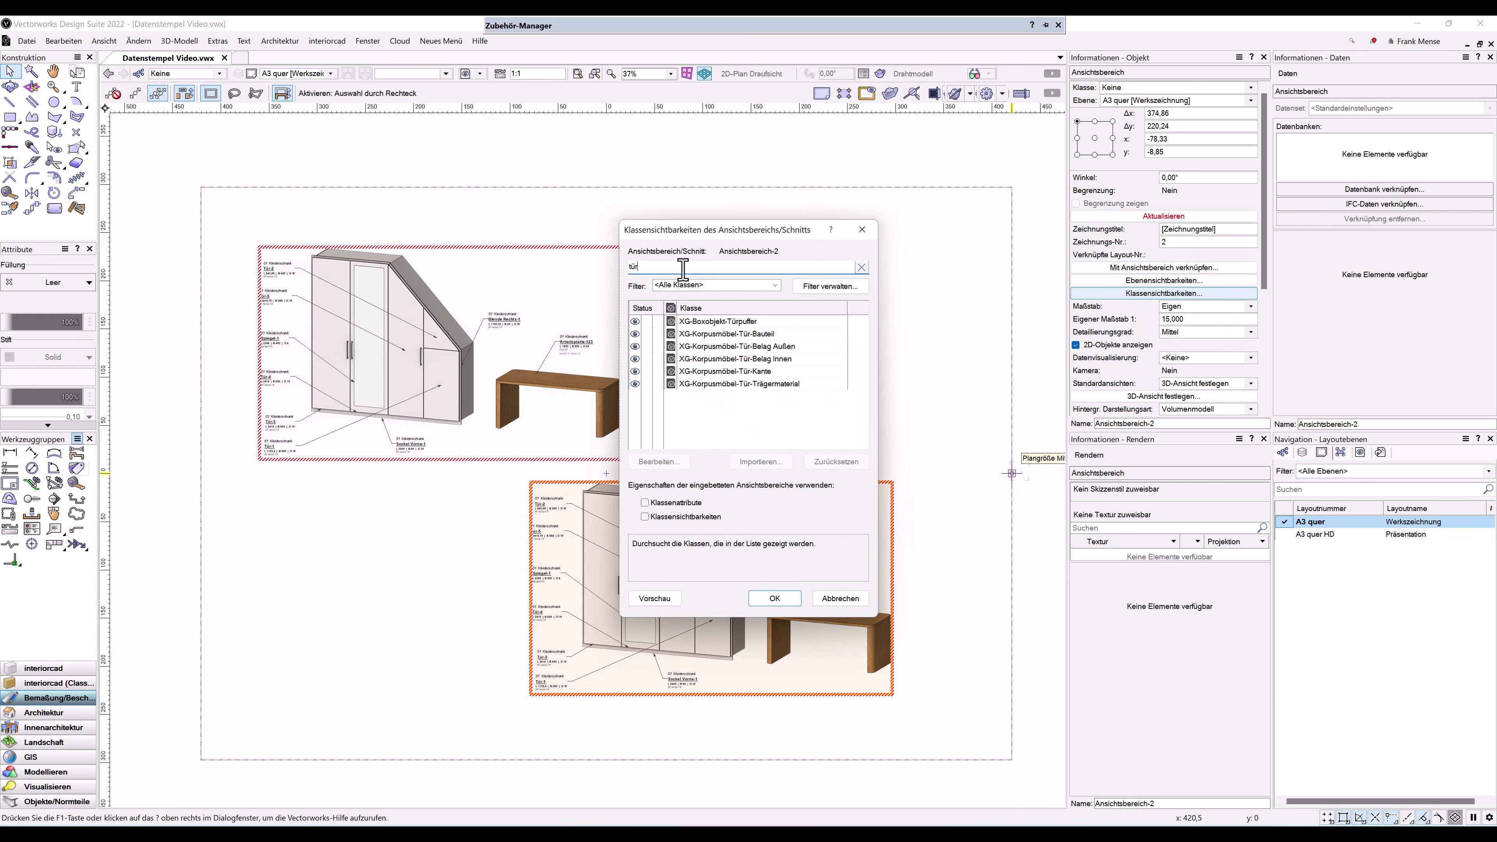
click(645, 333)
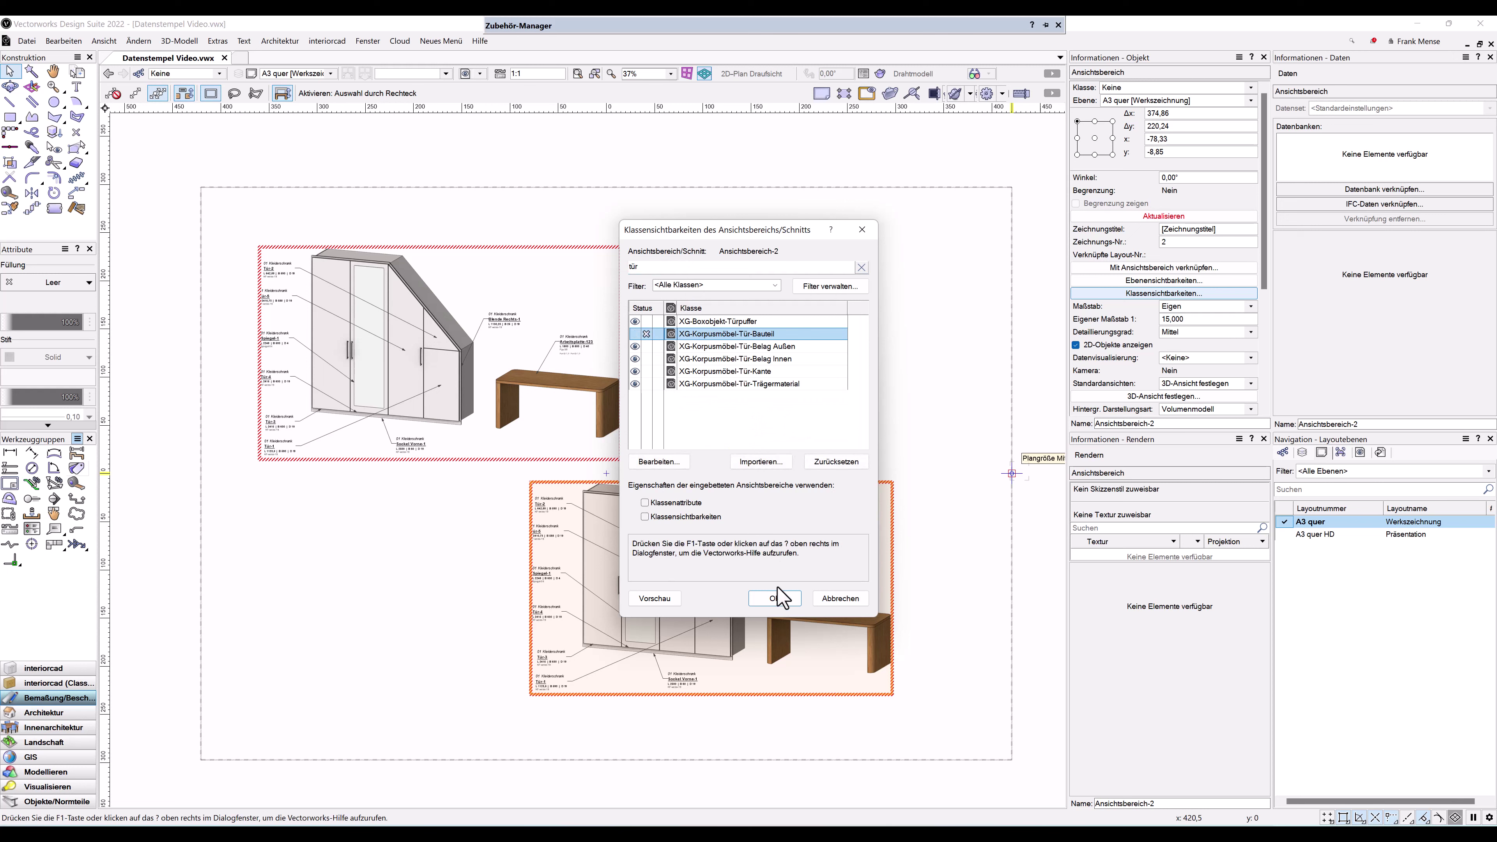
click(774, 599)
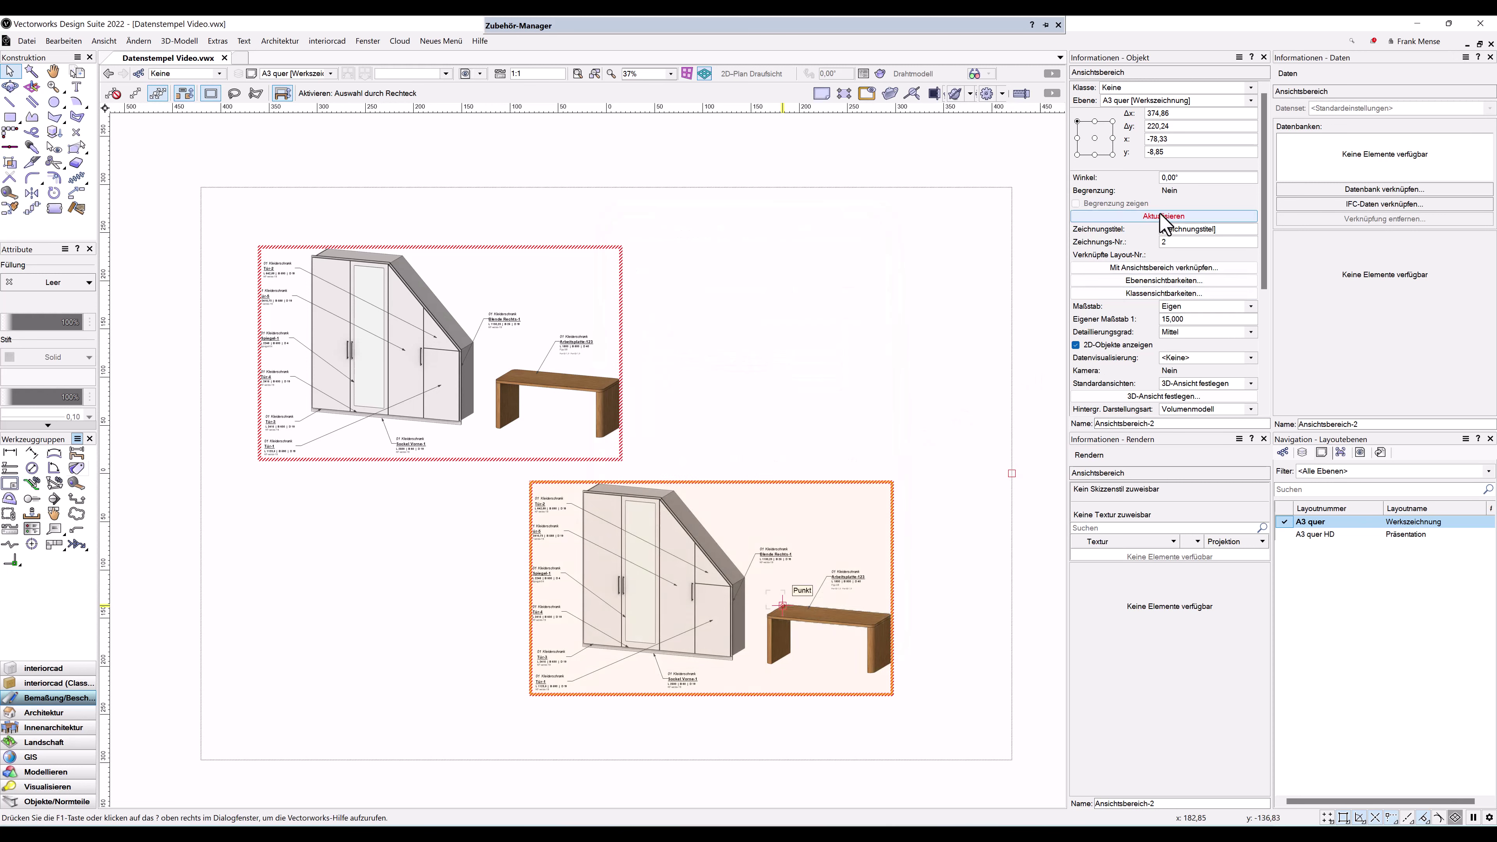
Open the lower viewport's annotations, select the nine copied stamps, and activate Datenstempel
right_click(655, 527)
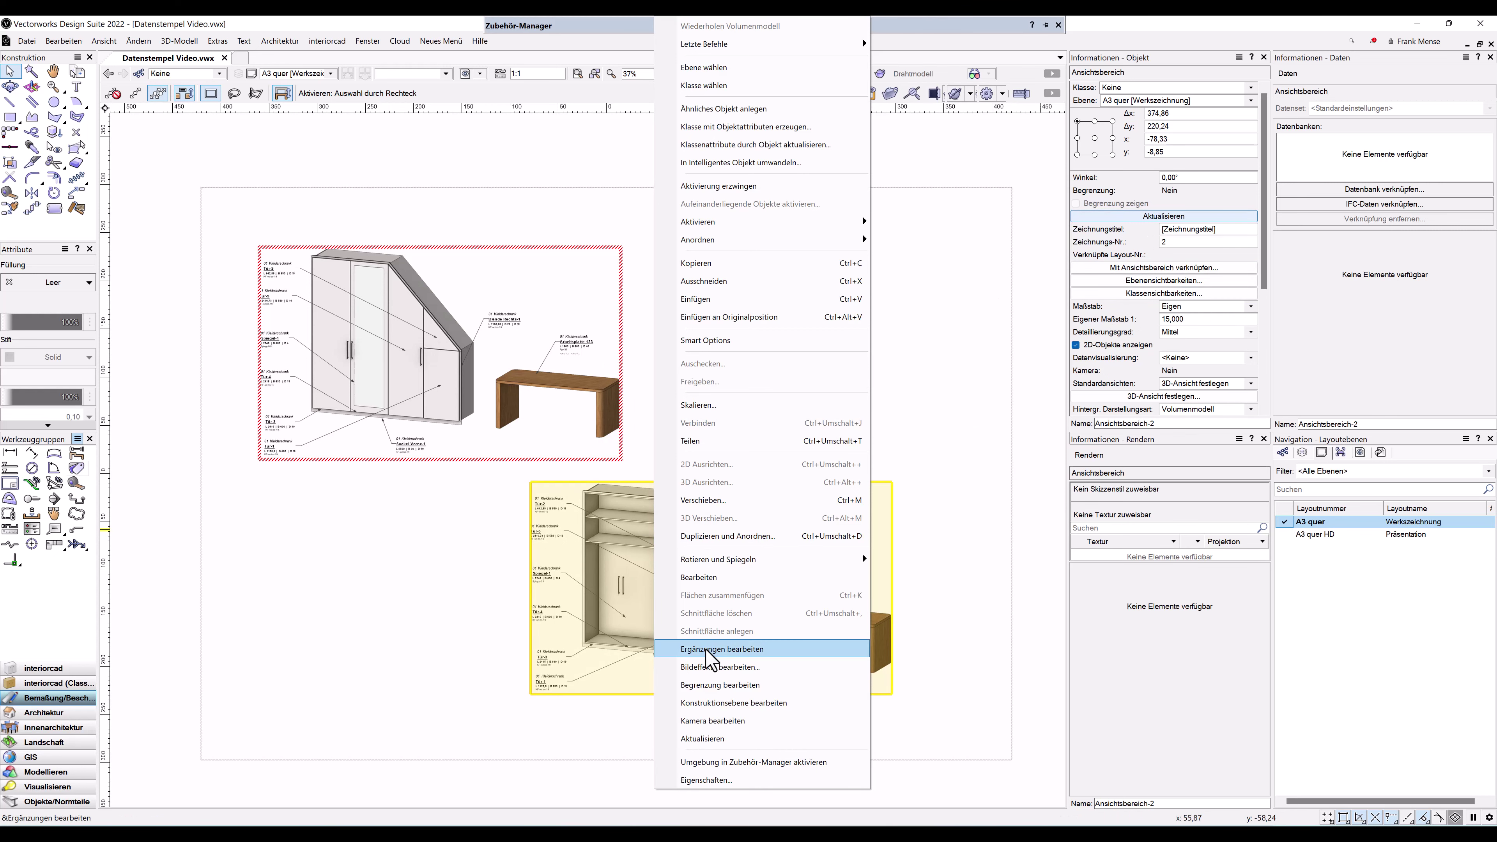
click(720, 649)
drag(488, 445, 892, 731)
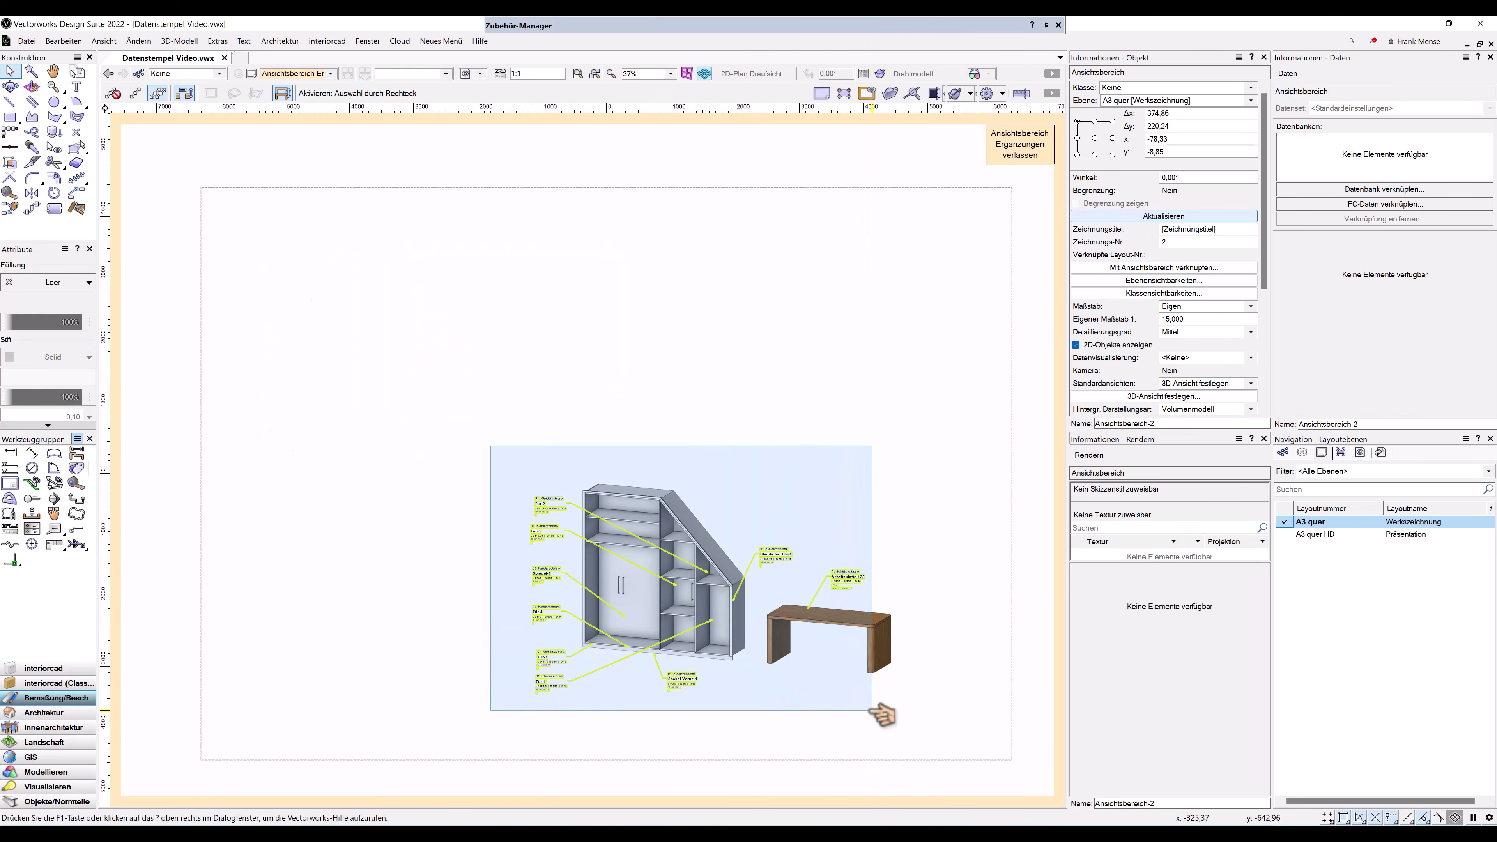
click(77, 467)
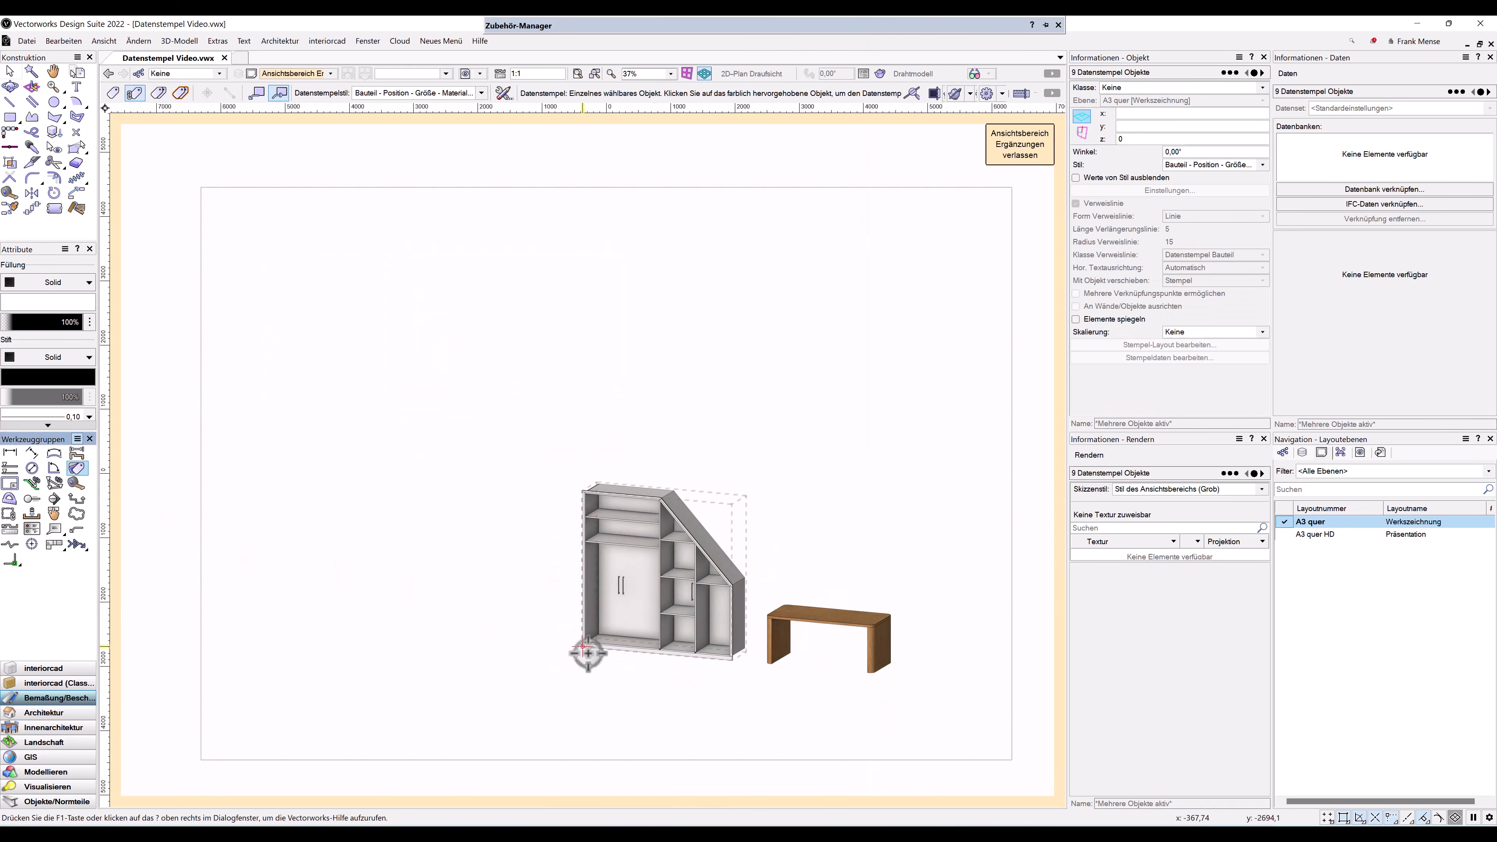
scroll(584, 649, up, 5)
Stamp the bottom board, shelves and top trim: Boden Unten-2, Konstruktionsboden-1, Blende Oben-1
click(580, 612)
click(457, 545)
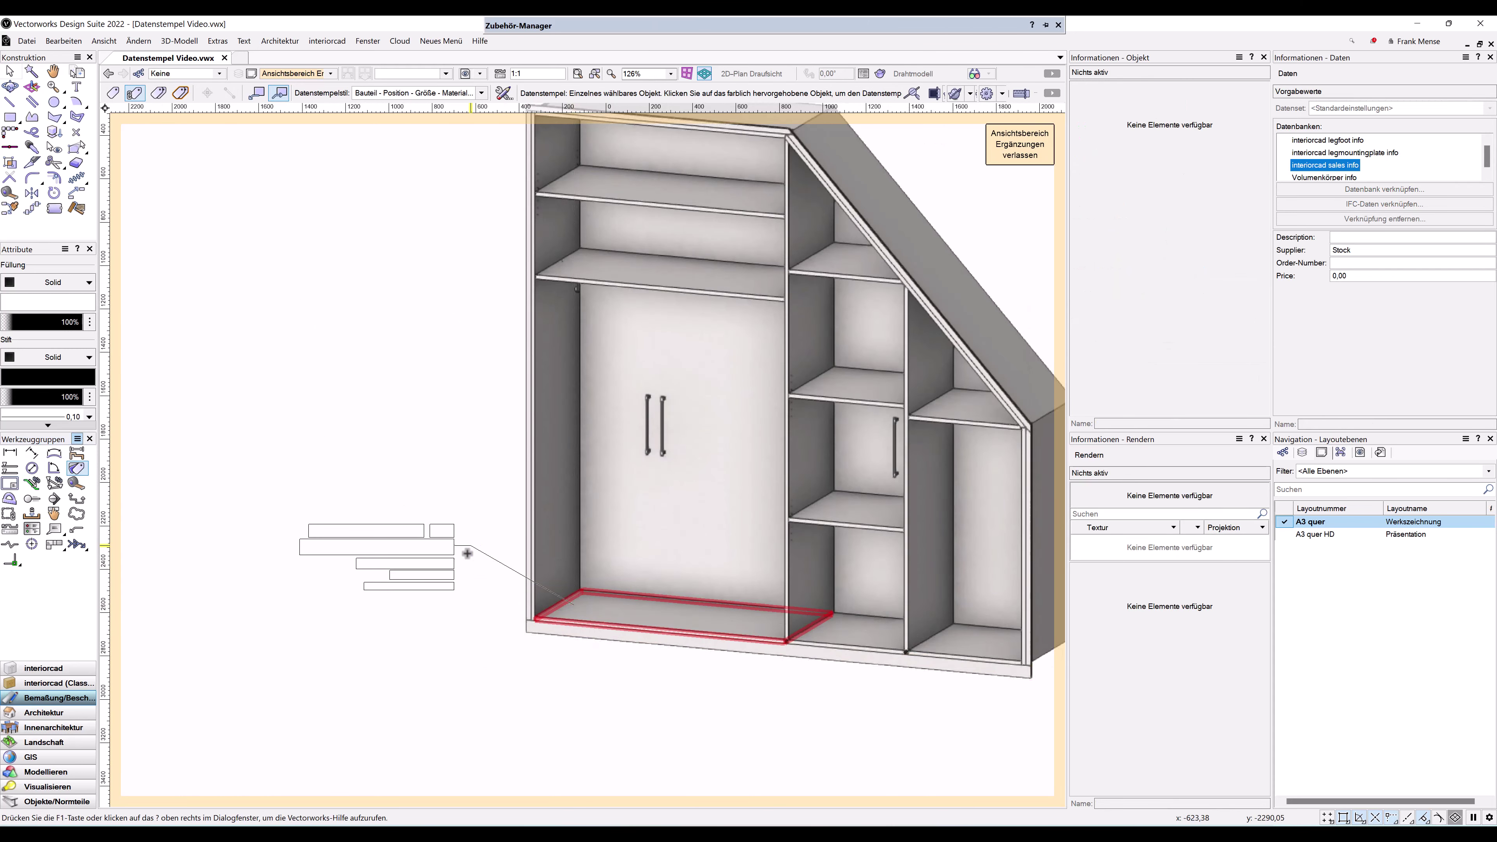
click(612, 279)
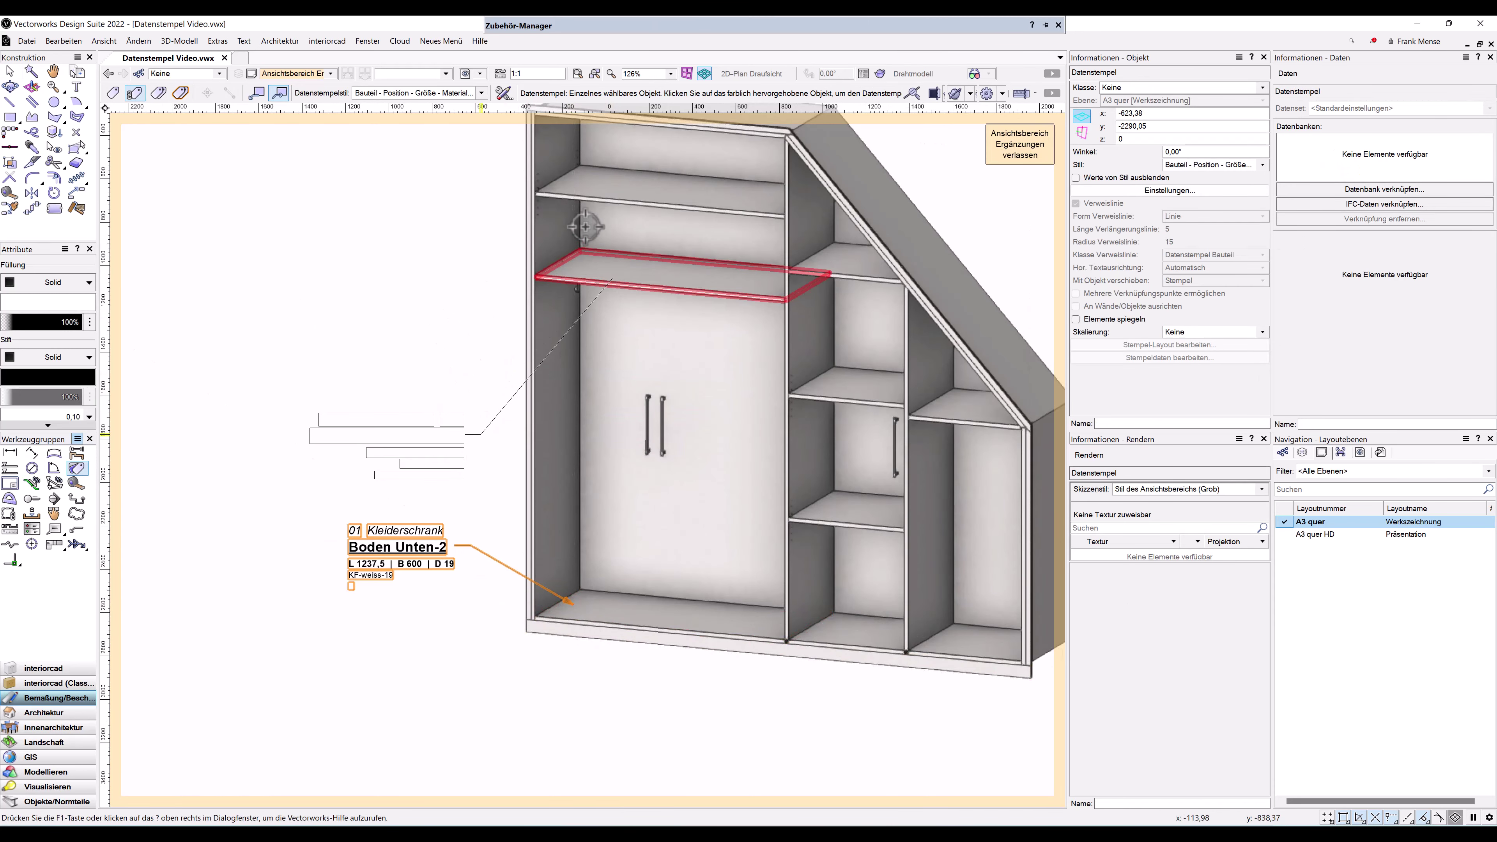
click(481, 434)
click(557, 238)
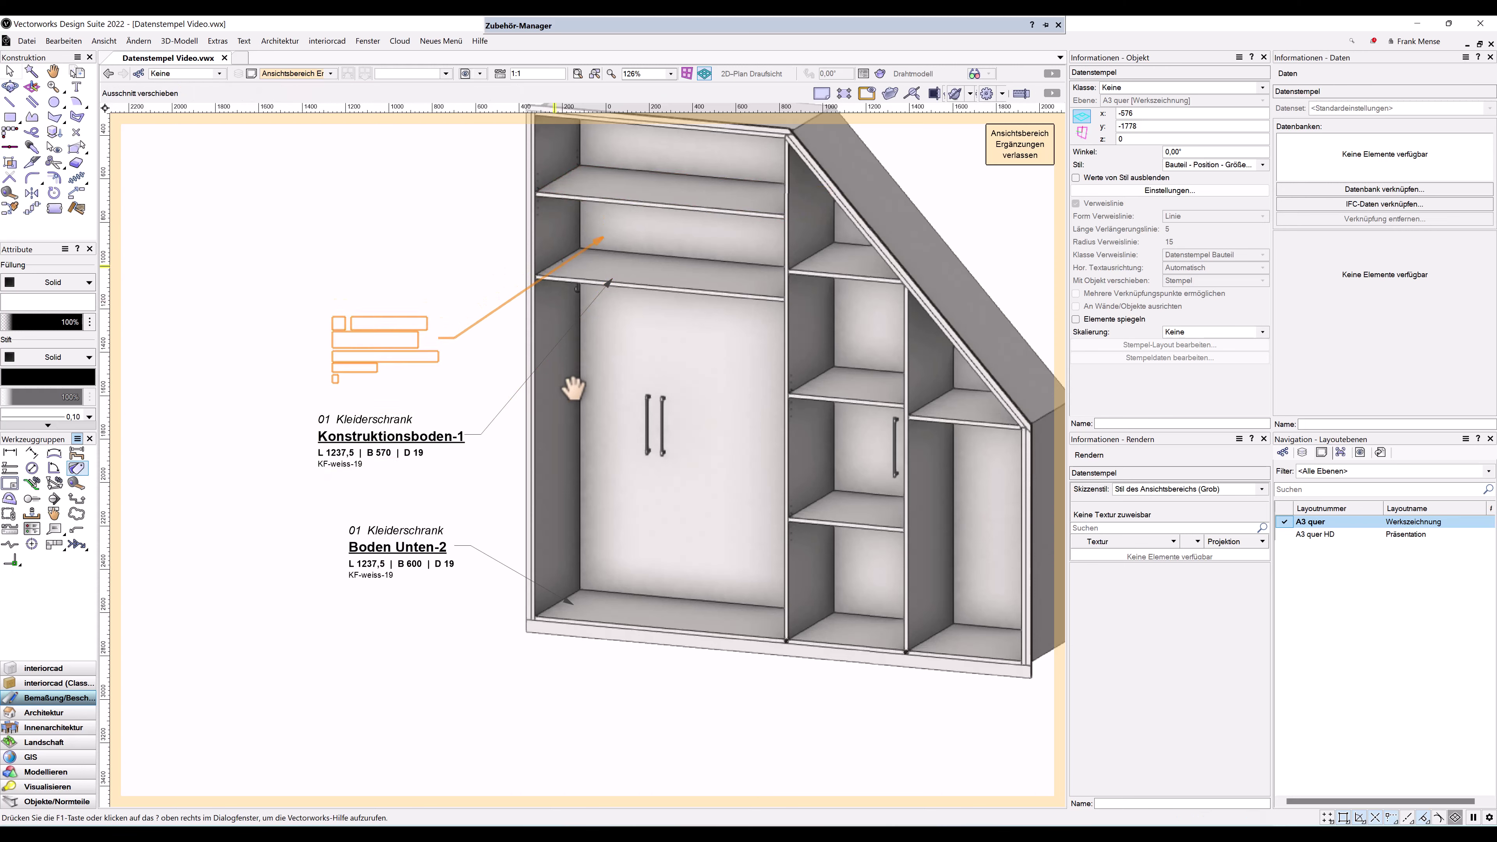
middle_drag(574, 384, 594, 550)
click(612, 284)
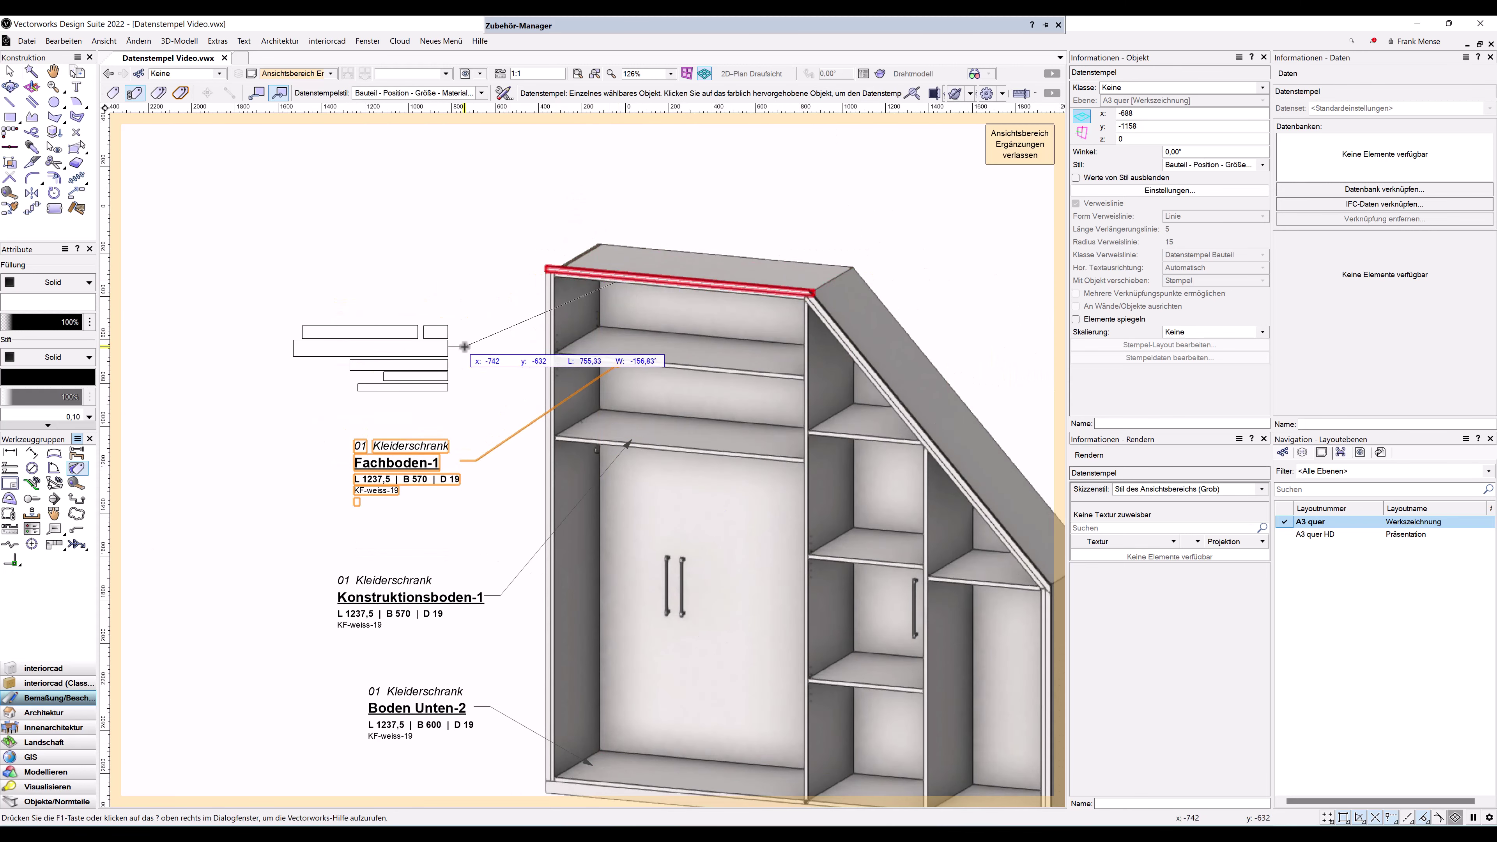
click(465, 345)
Stamp the back panels with Rückwand labels, including Rückwand-2 and Rückwand-3, above the cabinet
click(646, 490)
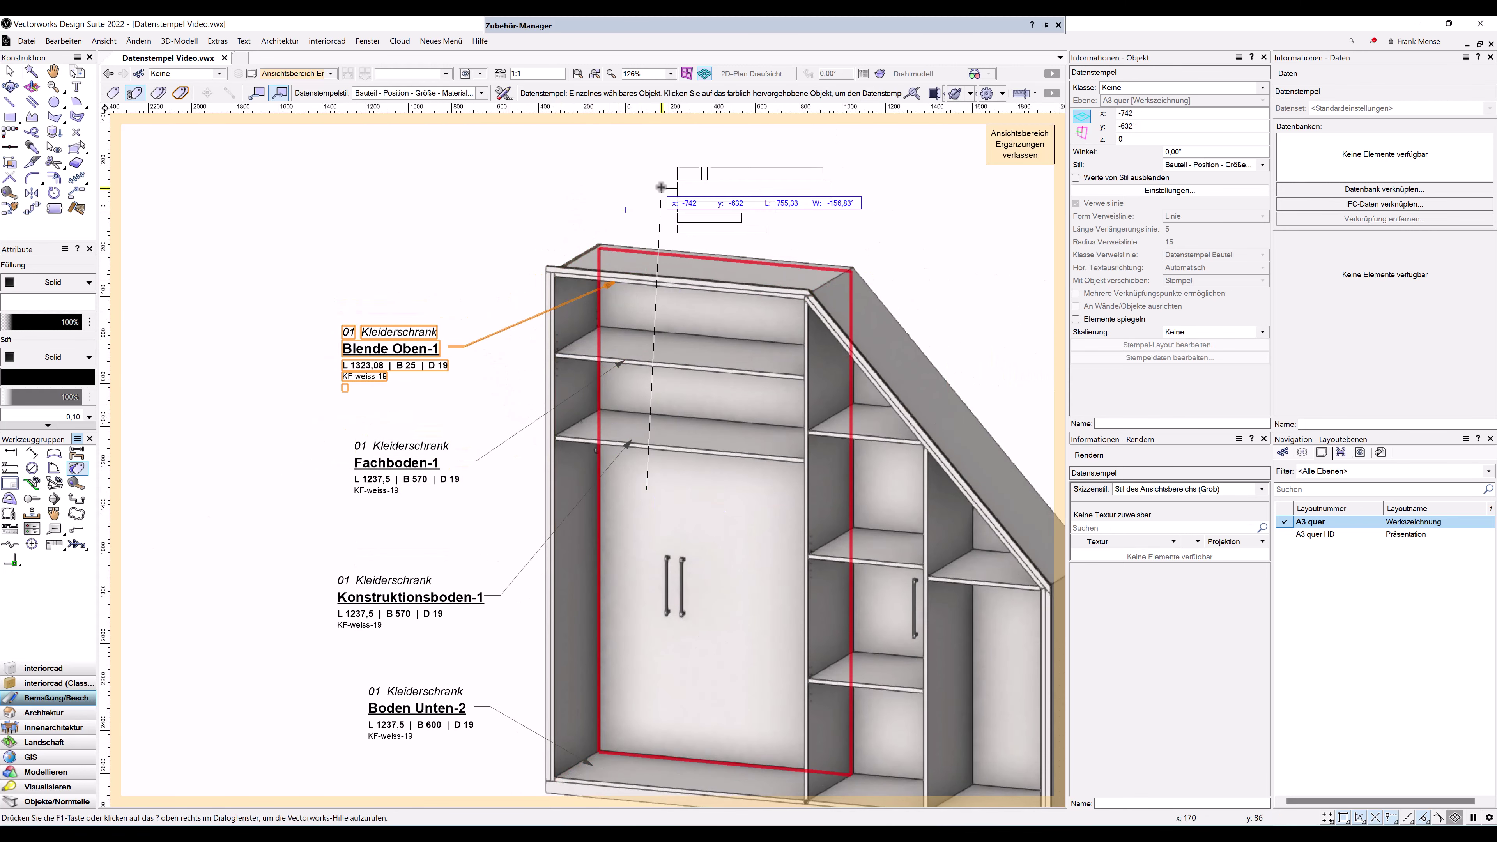
click(586, 160)
click(888, 490)
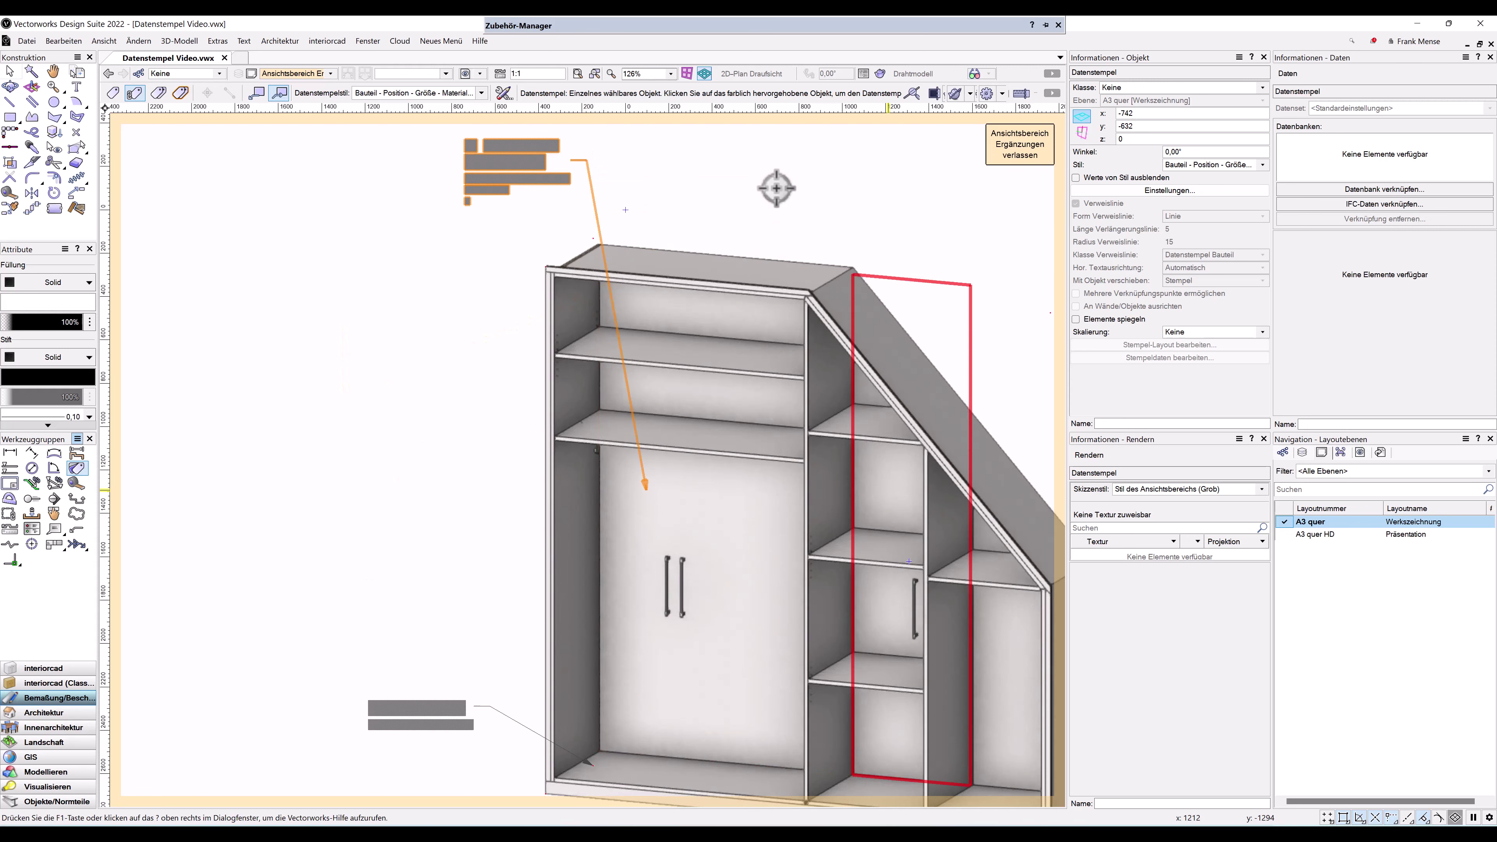
scroll(782, 181, down, 2)
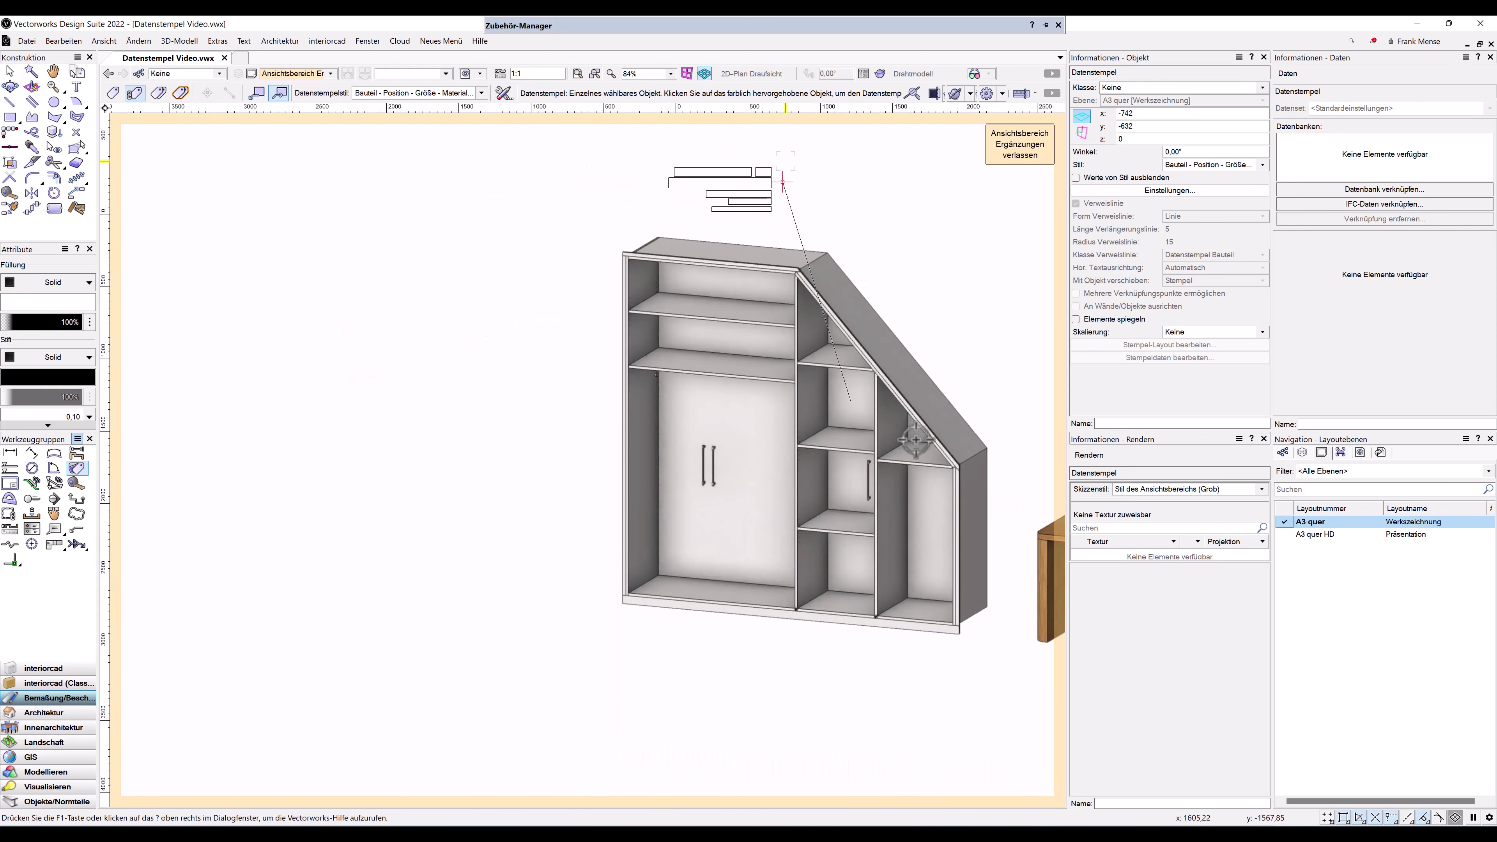
click(783, 182)
click(933, 510)
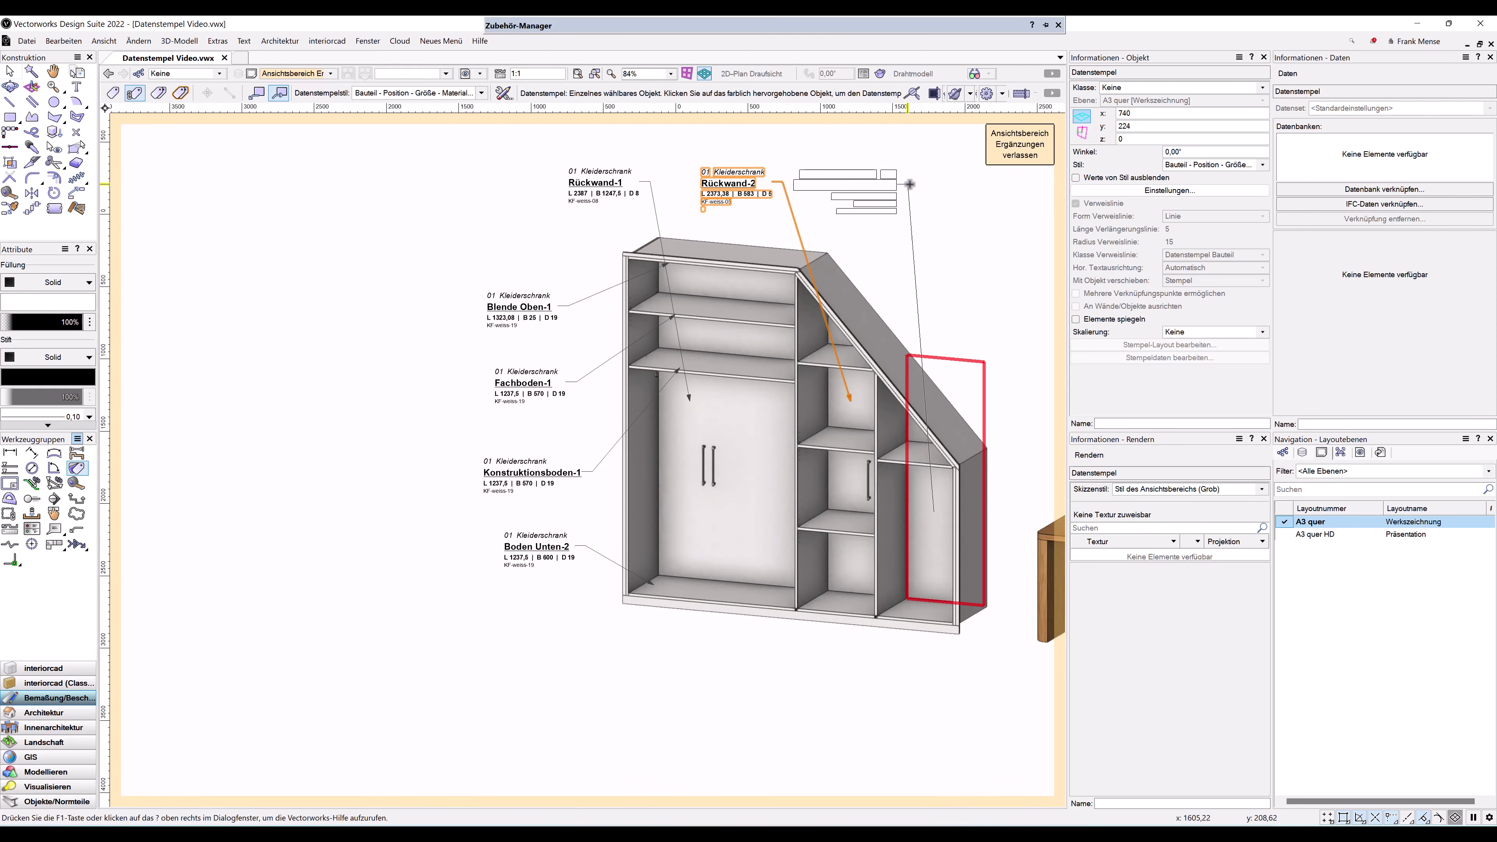
click(907, 184)
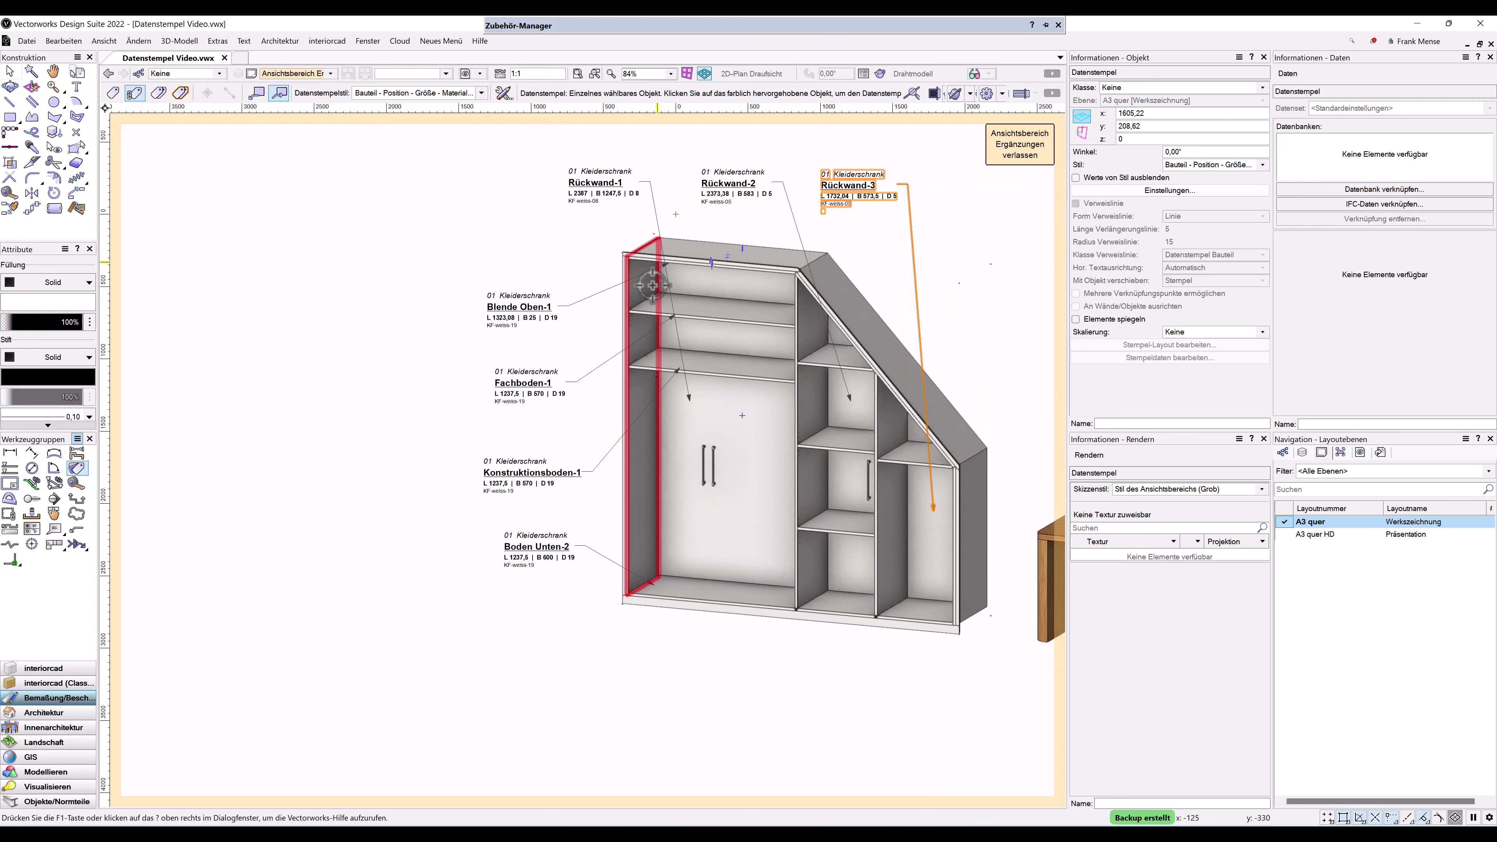
key(Escape)
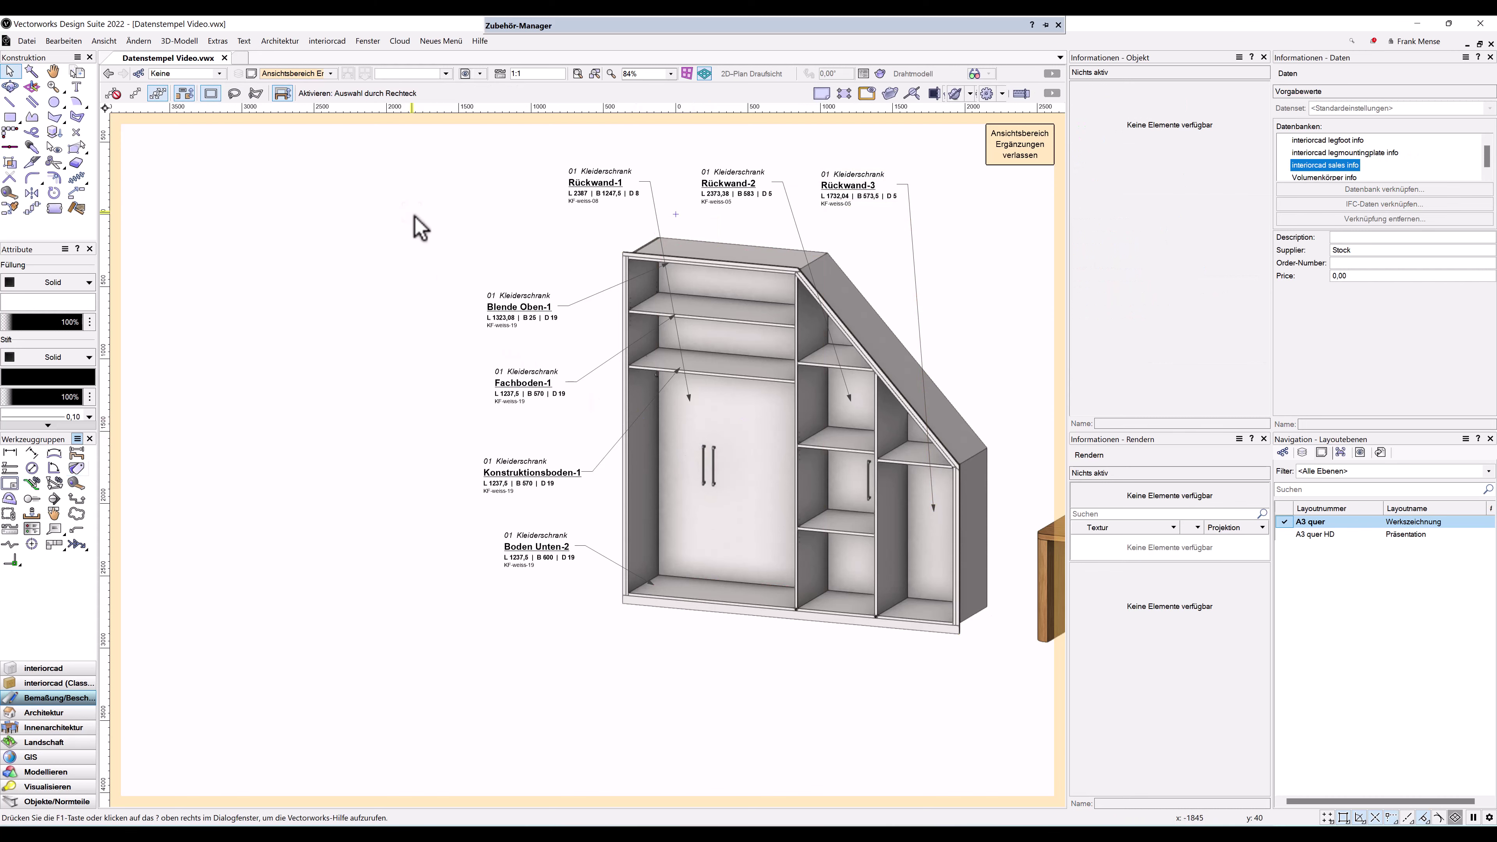
Exit annotation editing and move the shelving viewport lower on the A3 sheet
key(x)
scroll(467, 346, down, 2)
click(1022, 148)
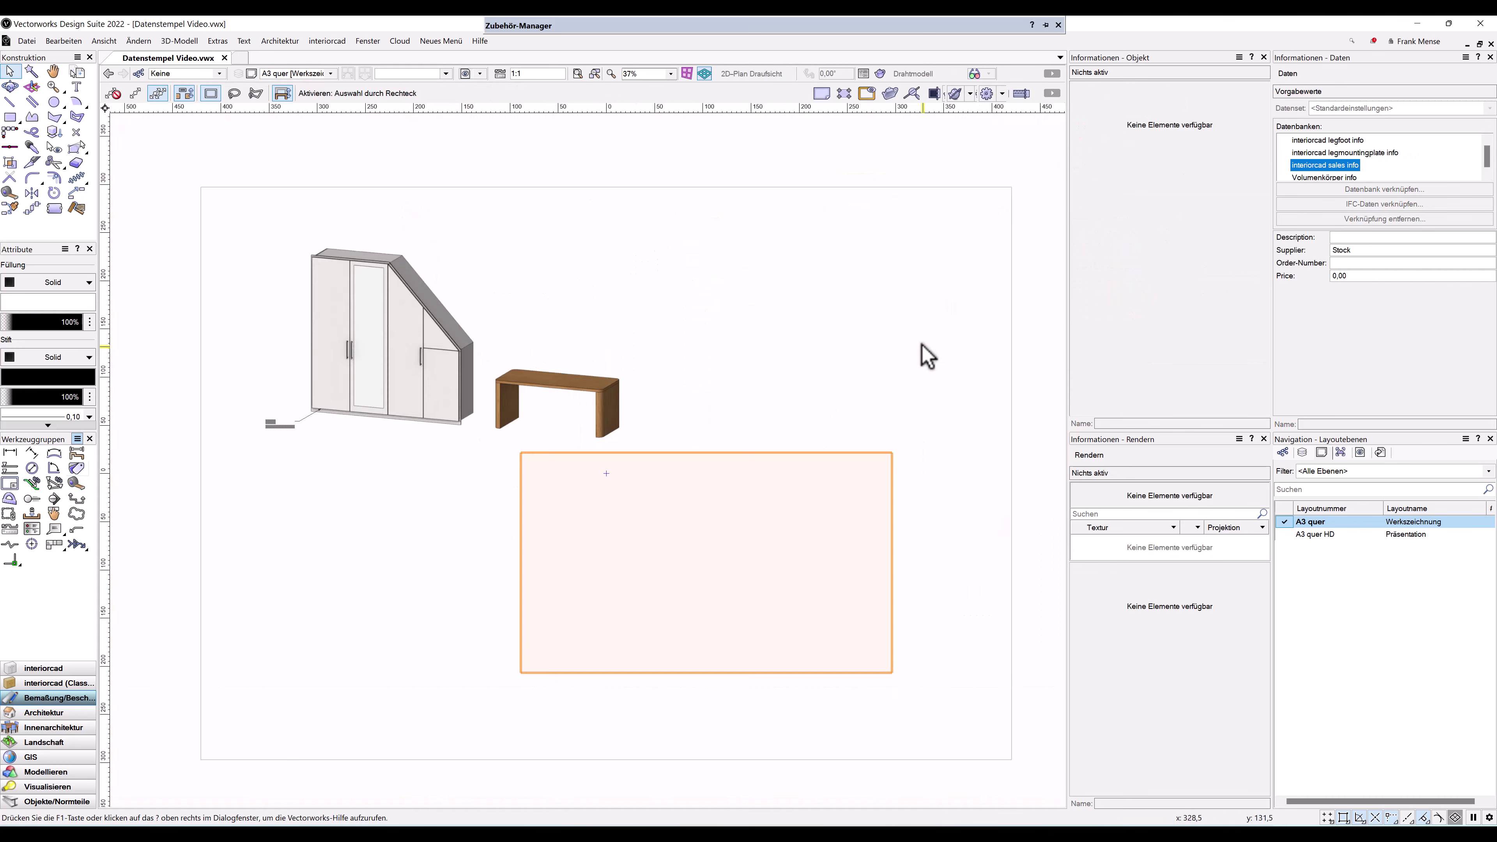
drag(890, 644, 933, 673)
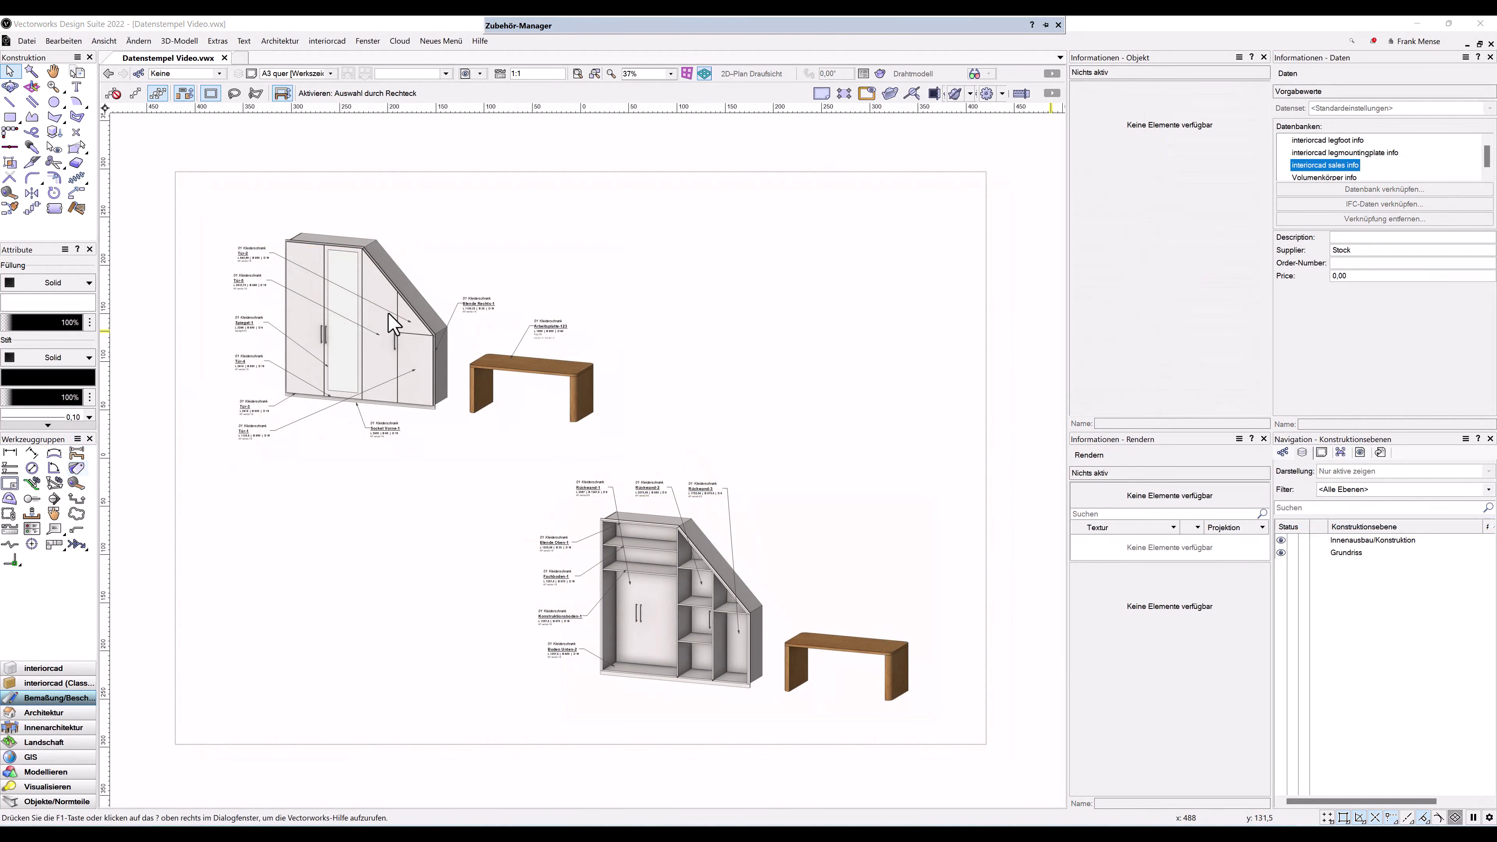
Open the upper wardrobe viewport's annotations for editing
click(400, 314)
scroll(394, 315, up, 3)
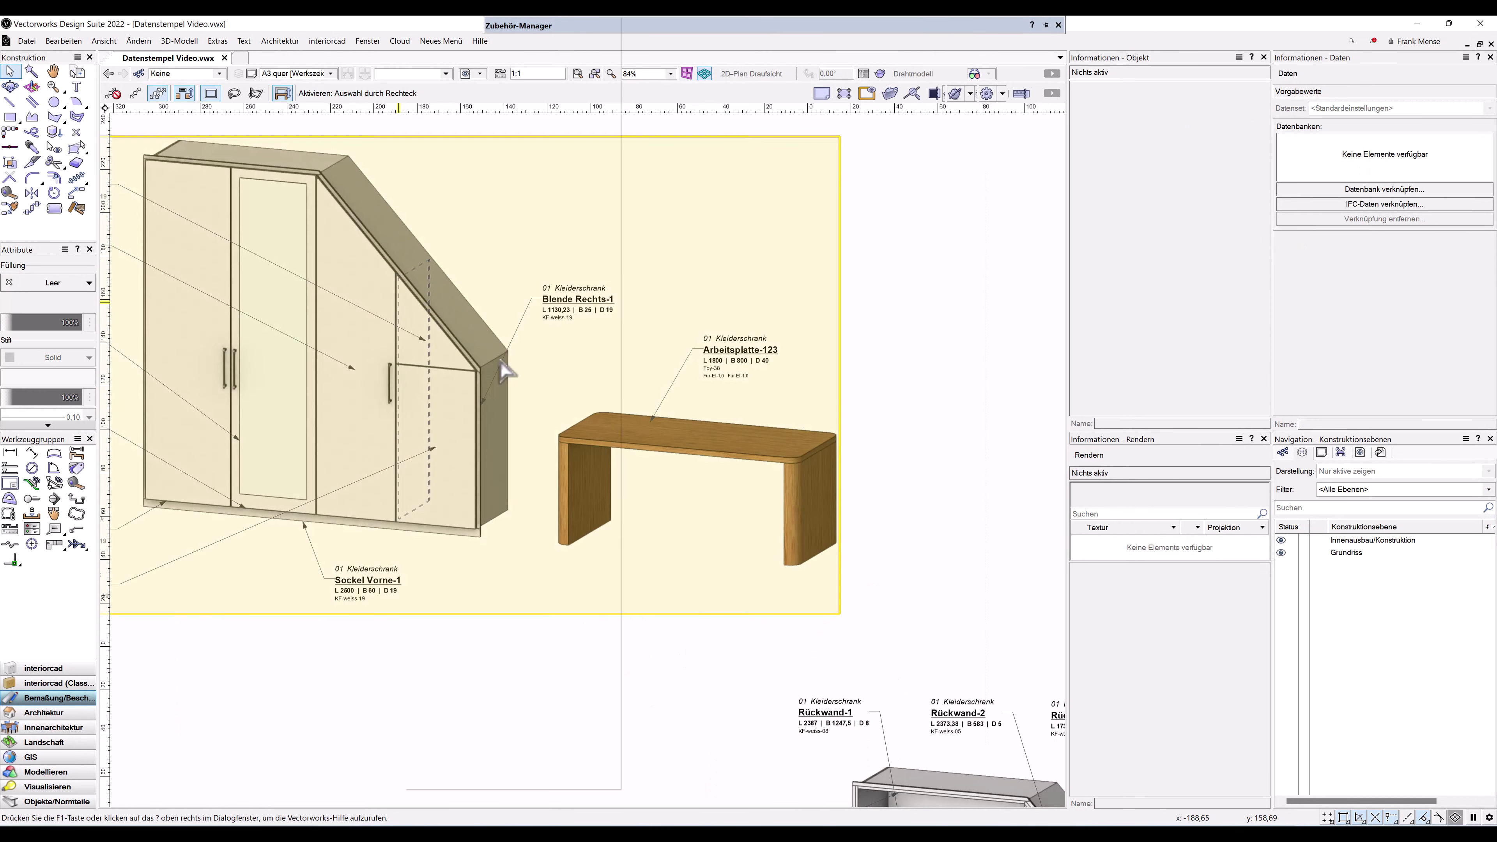
right_click(404, 318)
click(471, 649)
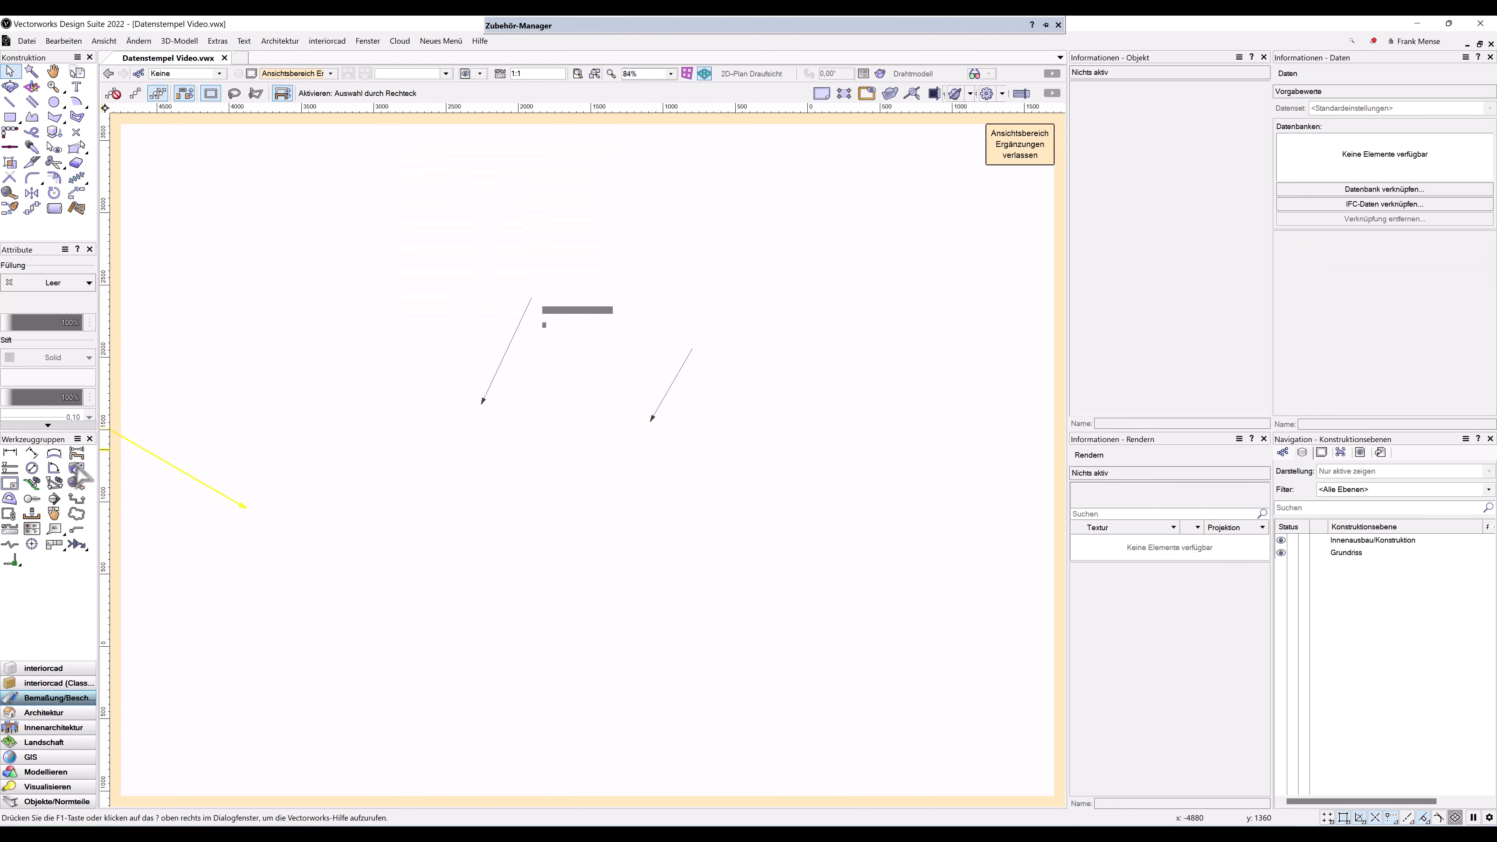
Stamp the wardrobe carcass as Korpusmöbel-1 using the Korpus - Position - Größe style
click(77, 467)
click(481, 92)
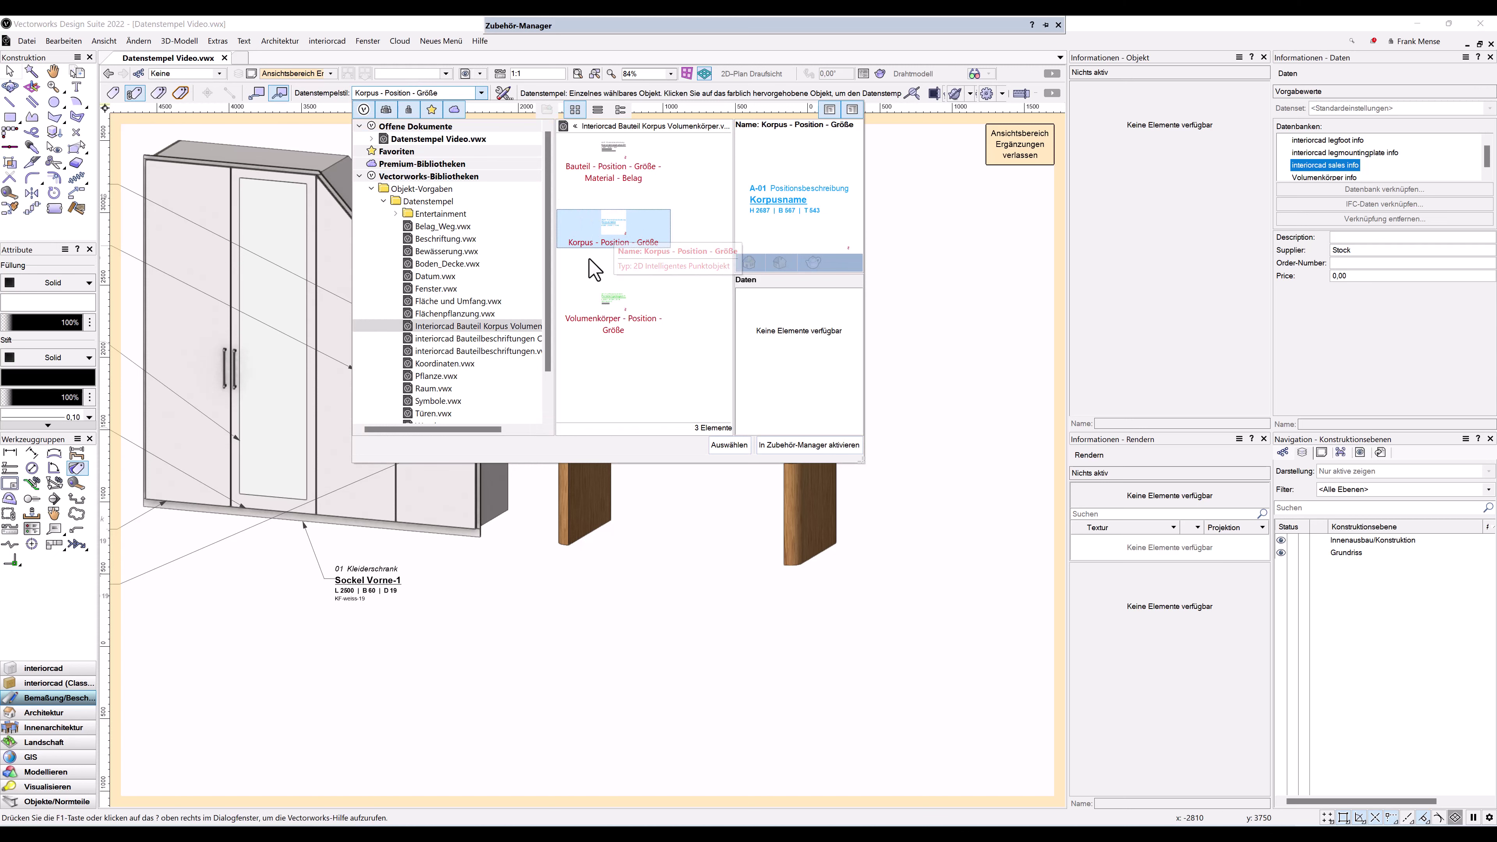
click(729, 445)
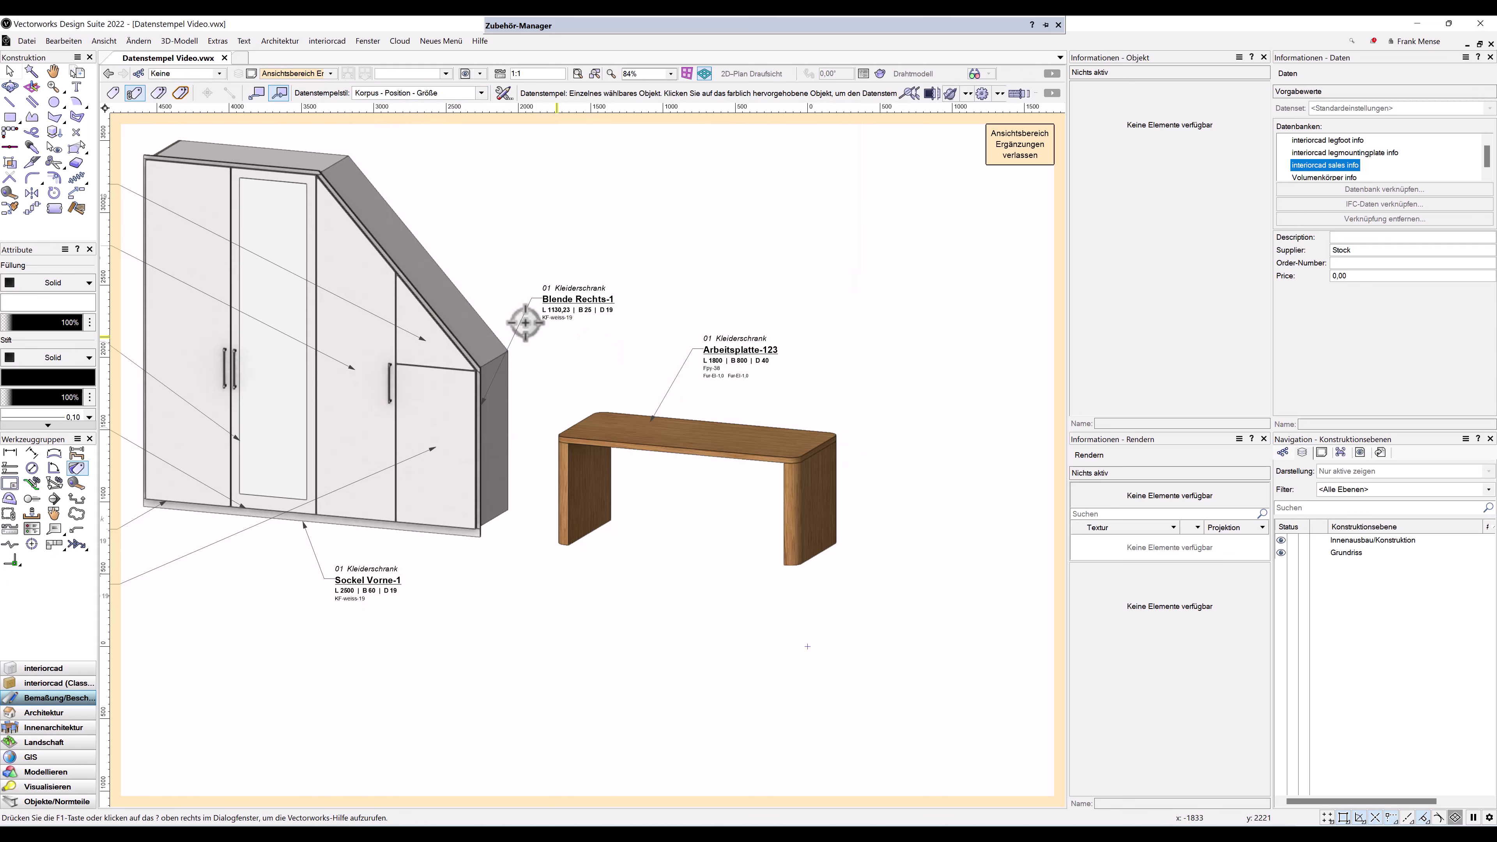
middle_drag(545, 289, 651, 363)
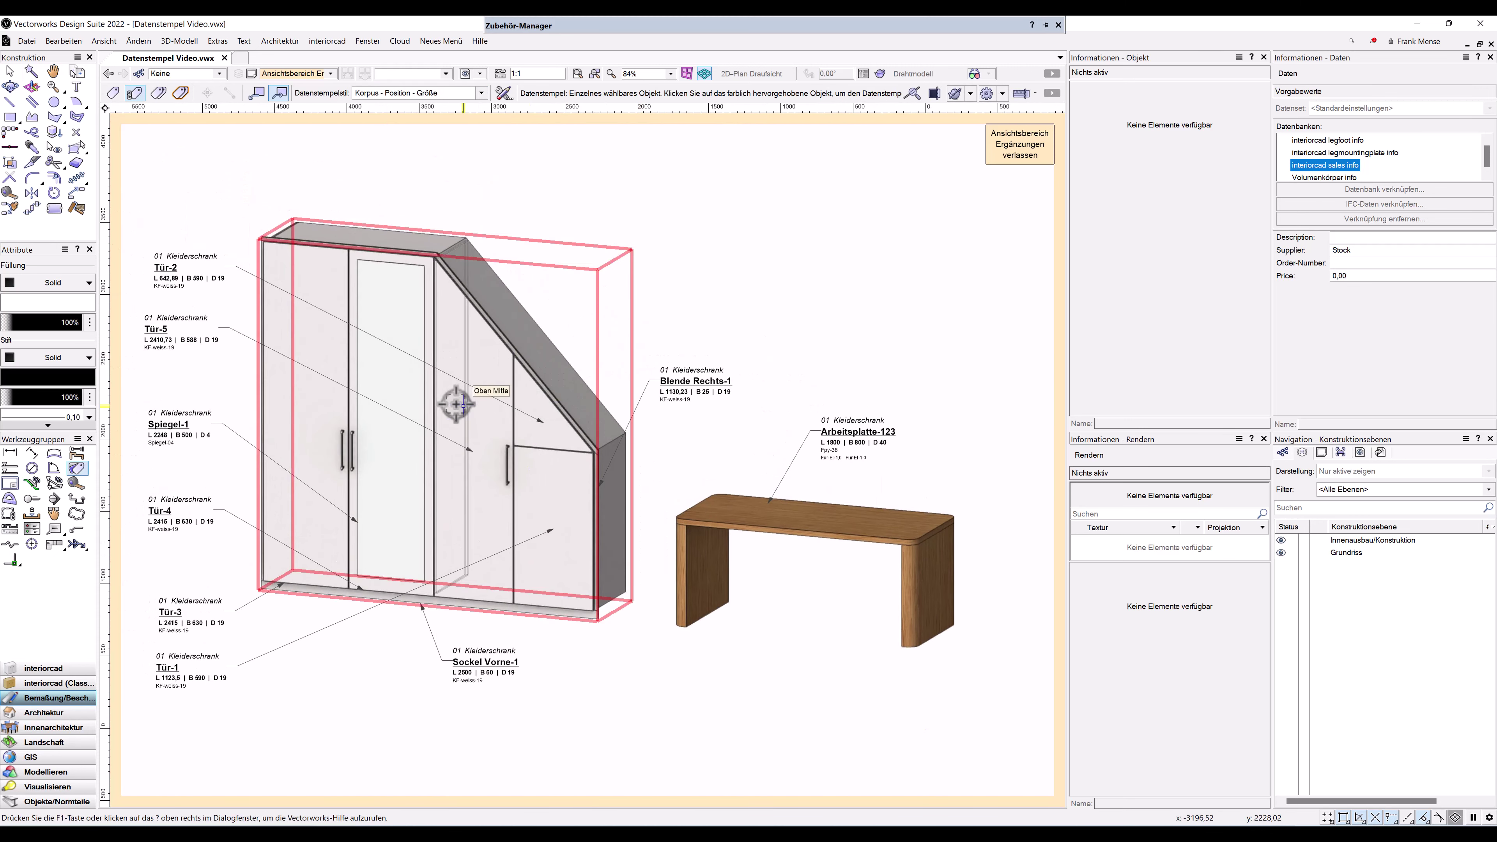
click(464, 406)
click(597, 199)
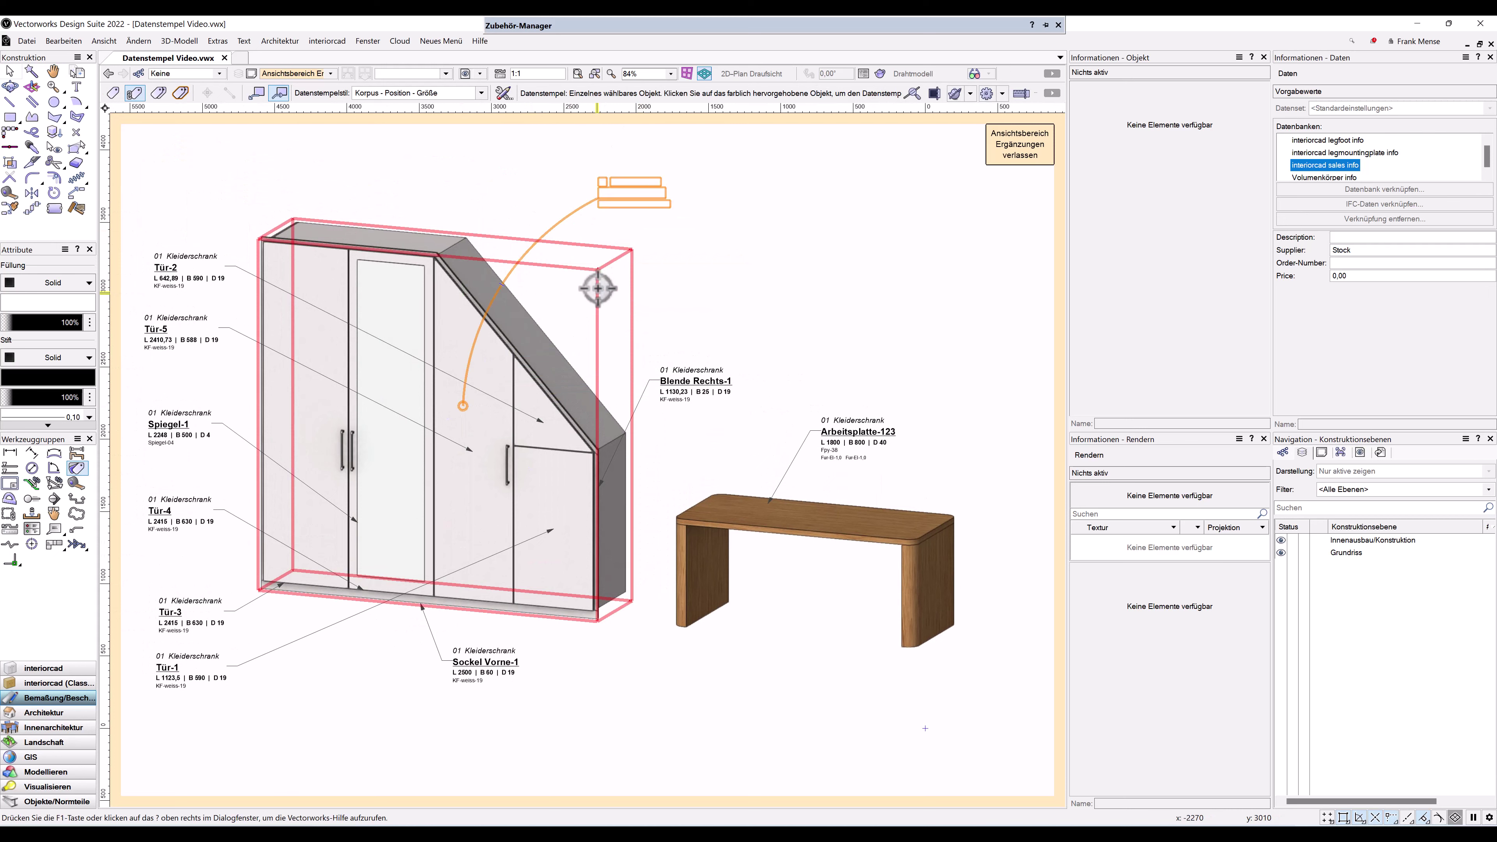
Move the Korpusmöbel-1 stamp above the wardrobe's sloped top and deselect it
key(x)
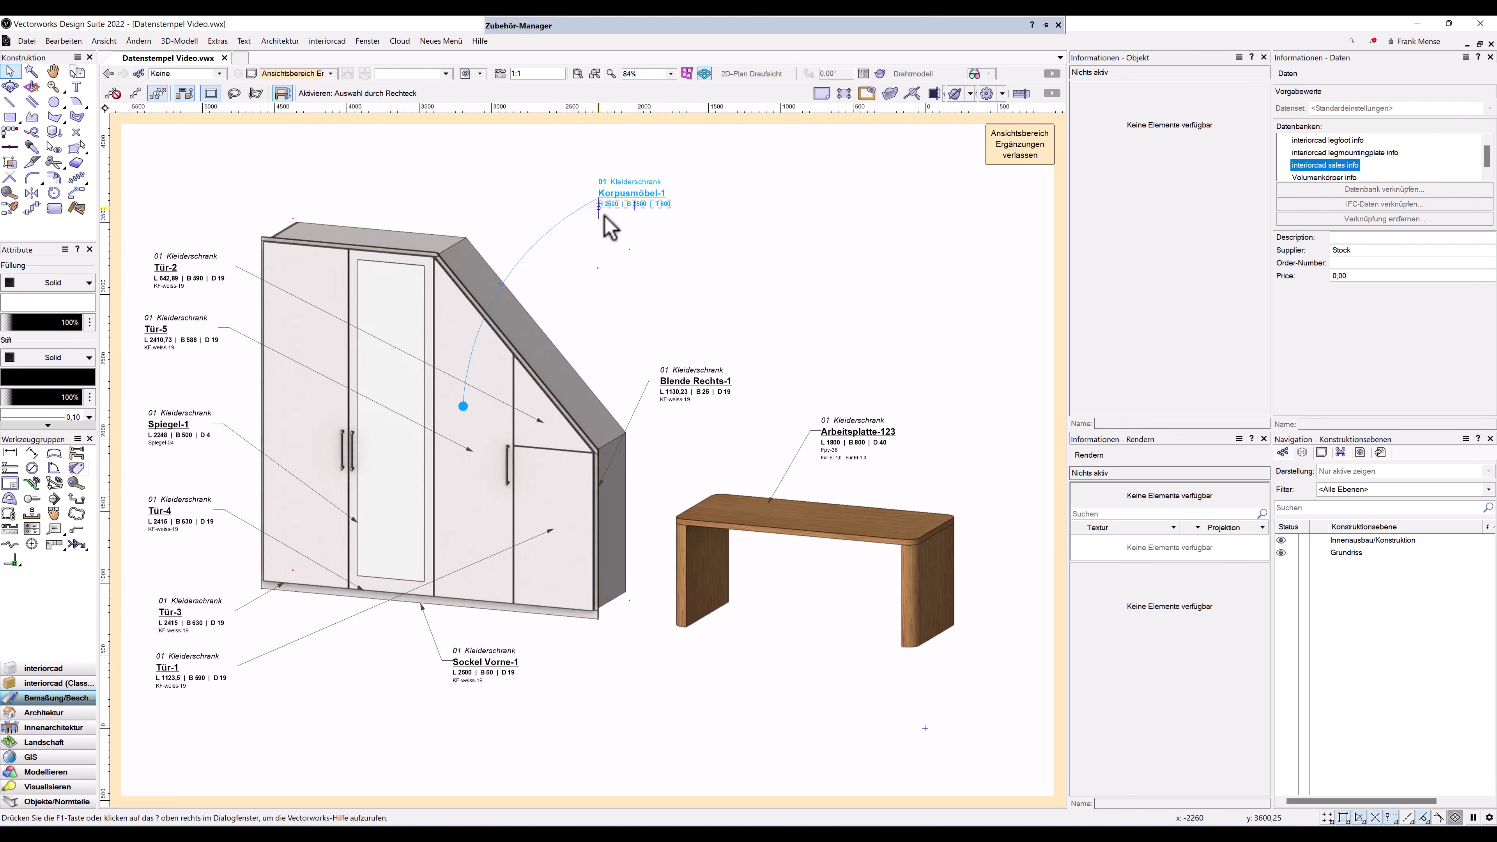
drag(628, 200, 608, 256)
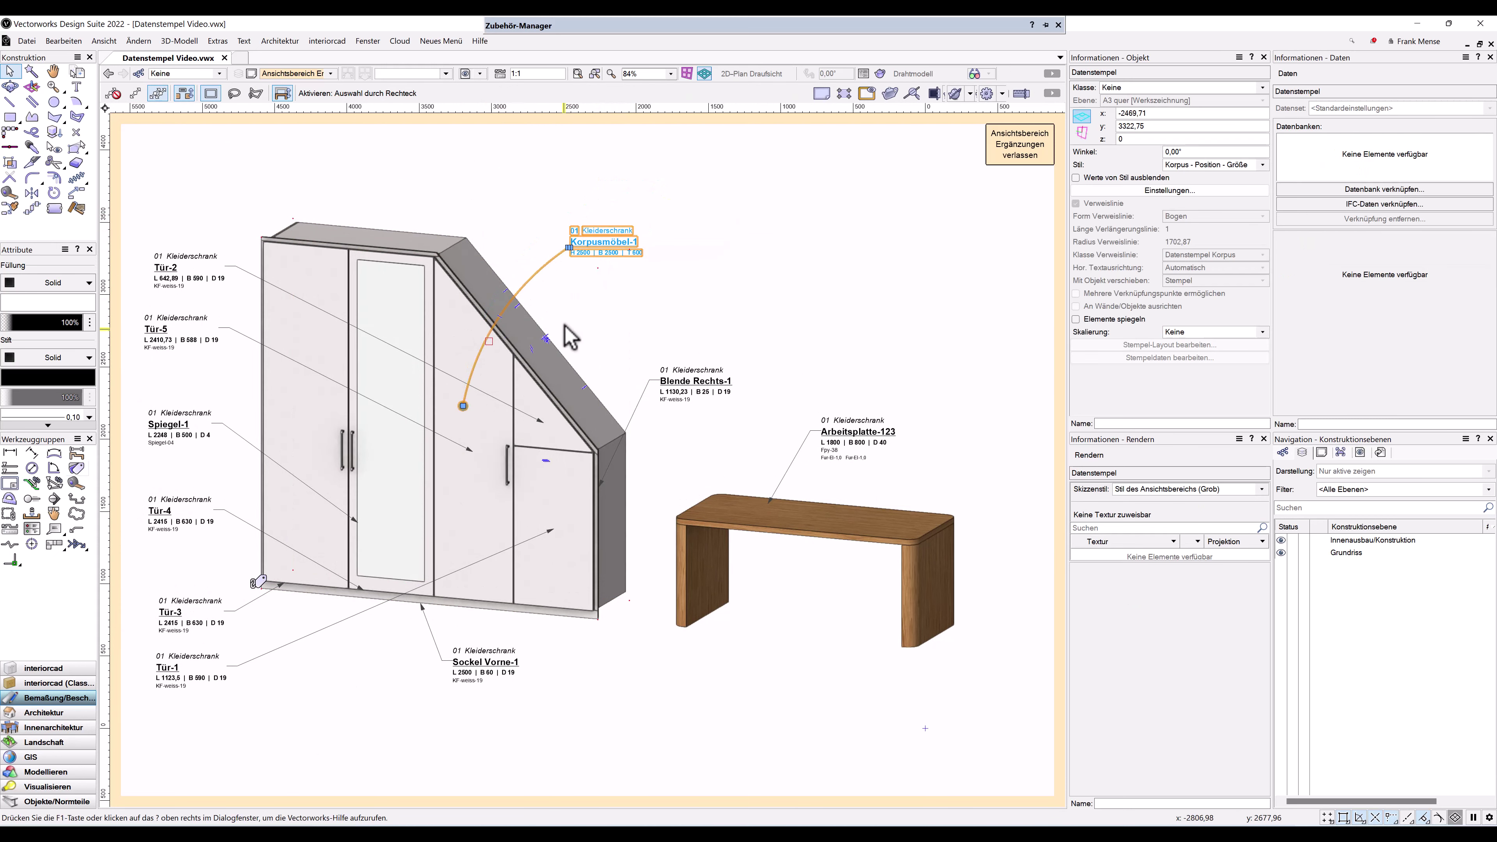
scroll(593, 233, up, 1)
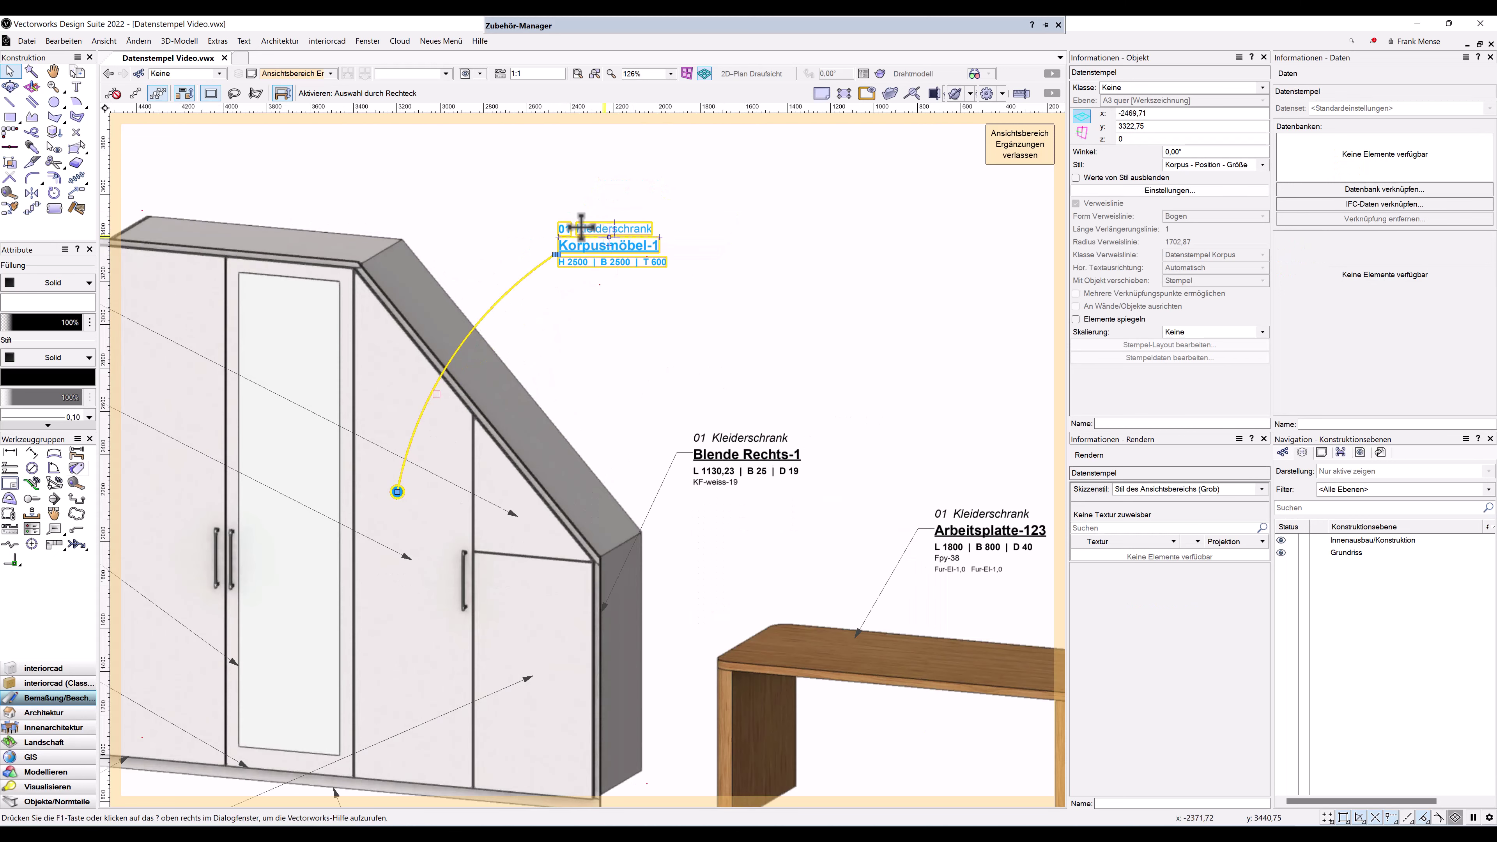
scroll(589, 231, up, 1)
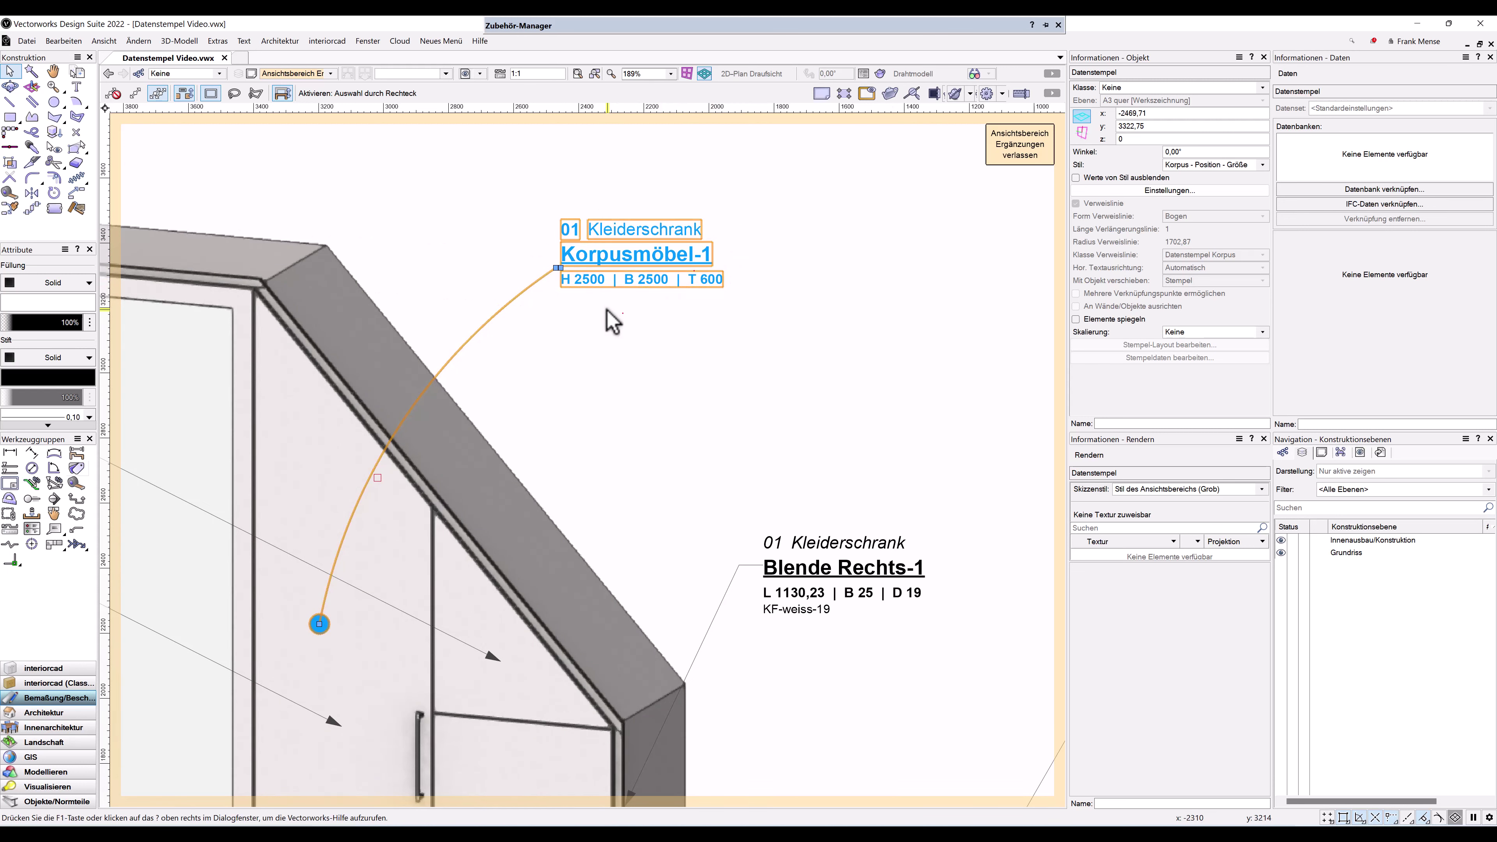
scroll(607, 319, down, 2)
click(681, 263)
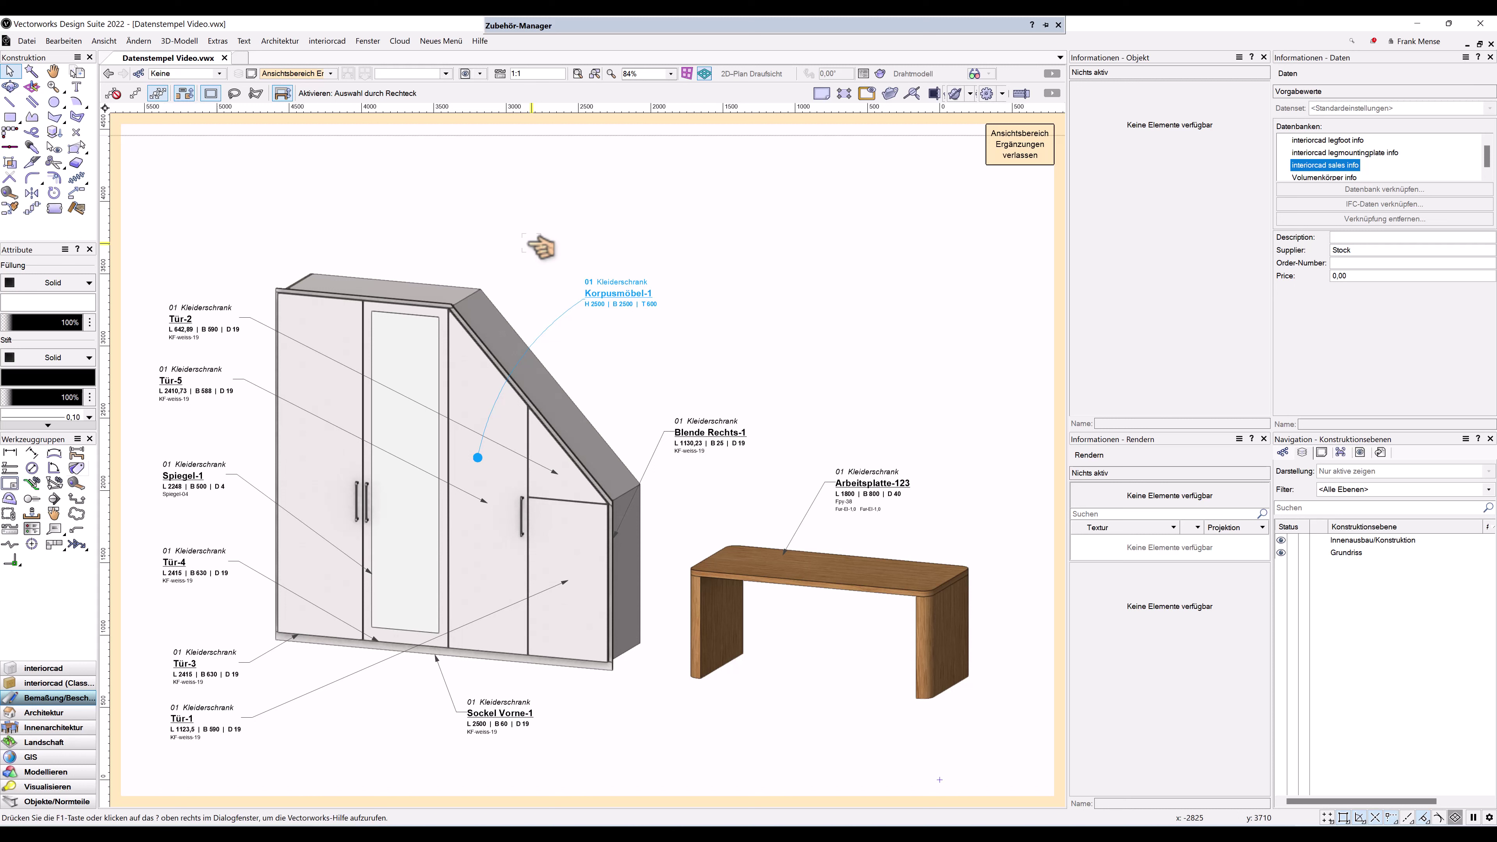
right_click(532, 243)
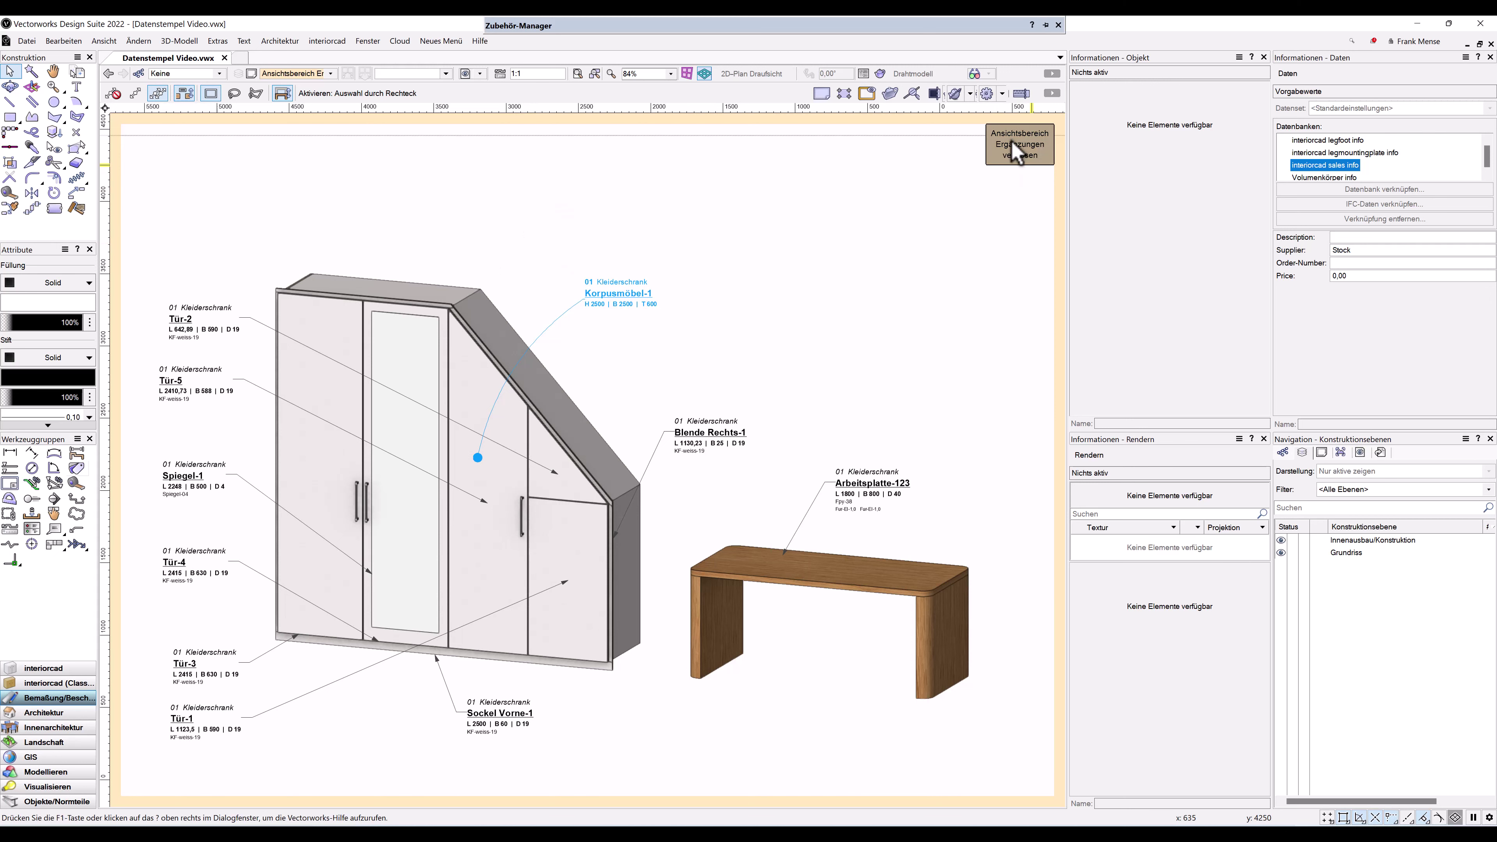
Exit the wardrobe viewport's annotations and zoom in on the A3 quer sheet
click(1018, 152)
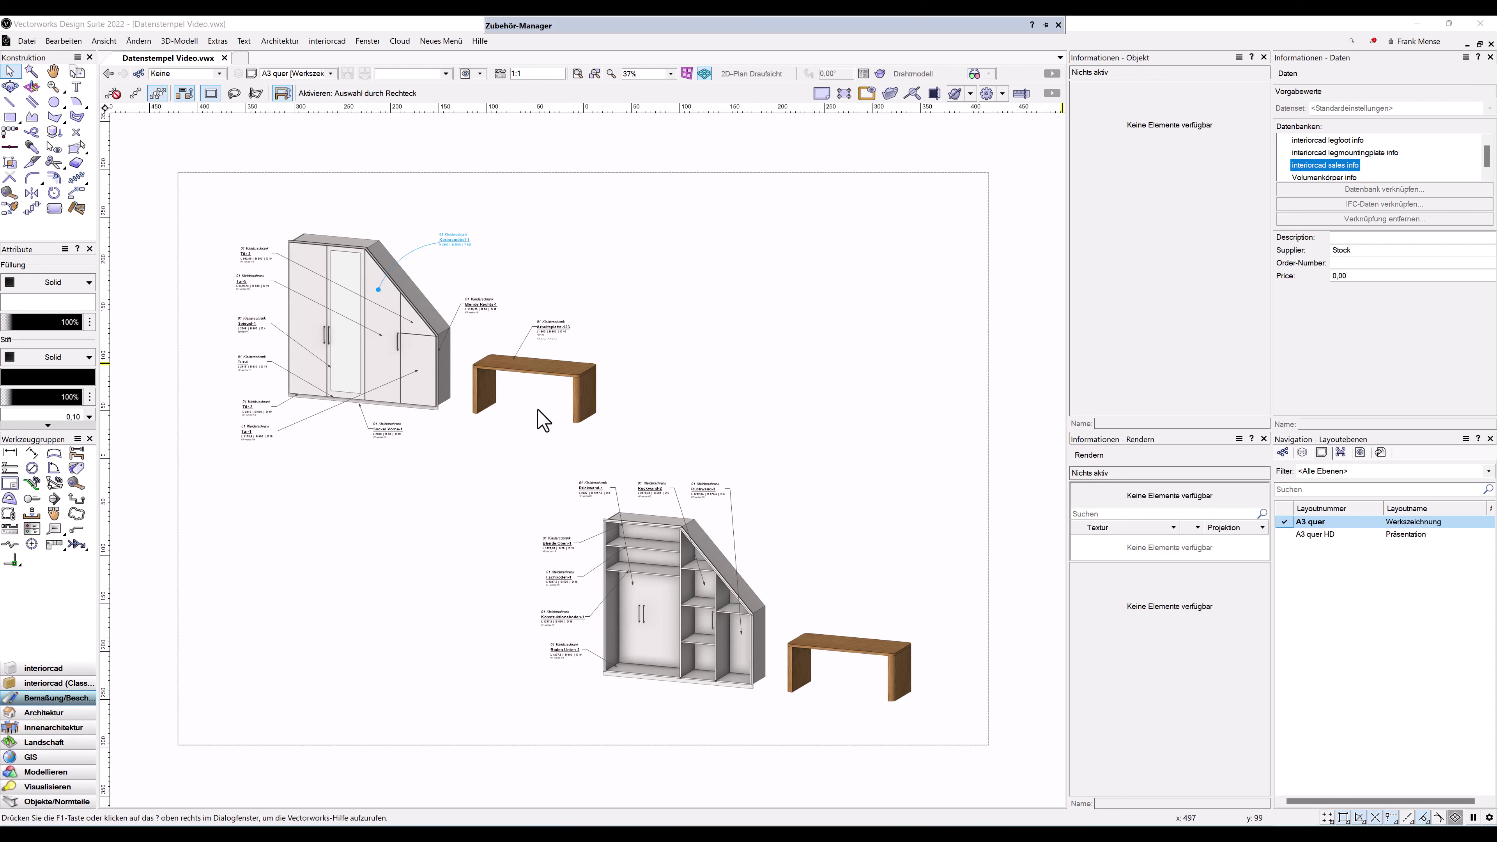
scroll(548, 402, up, 2)
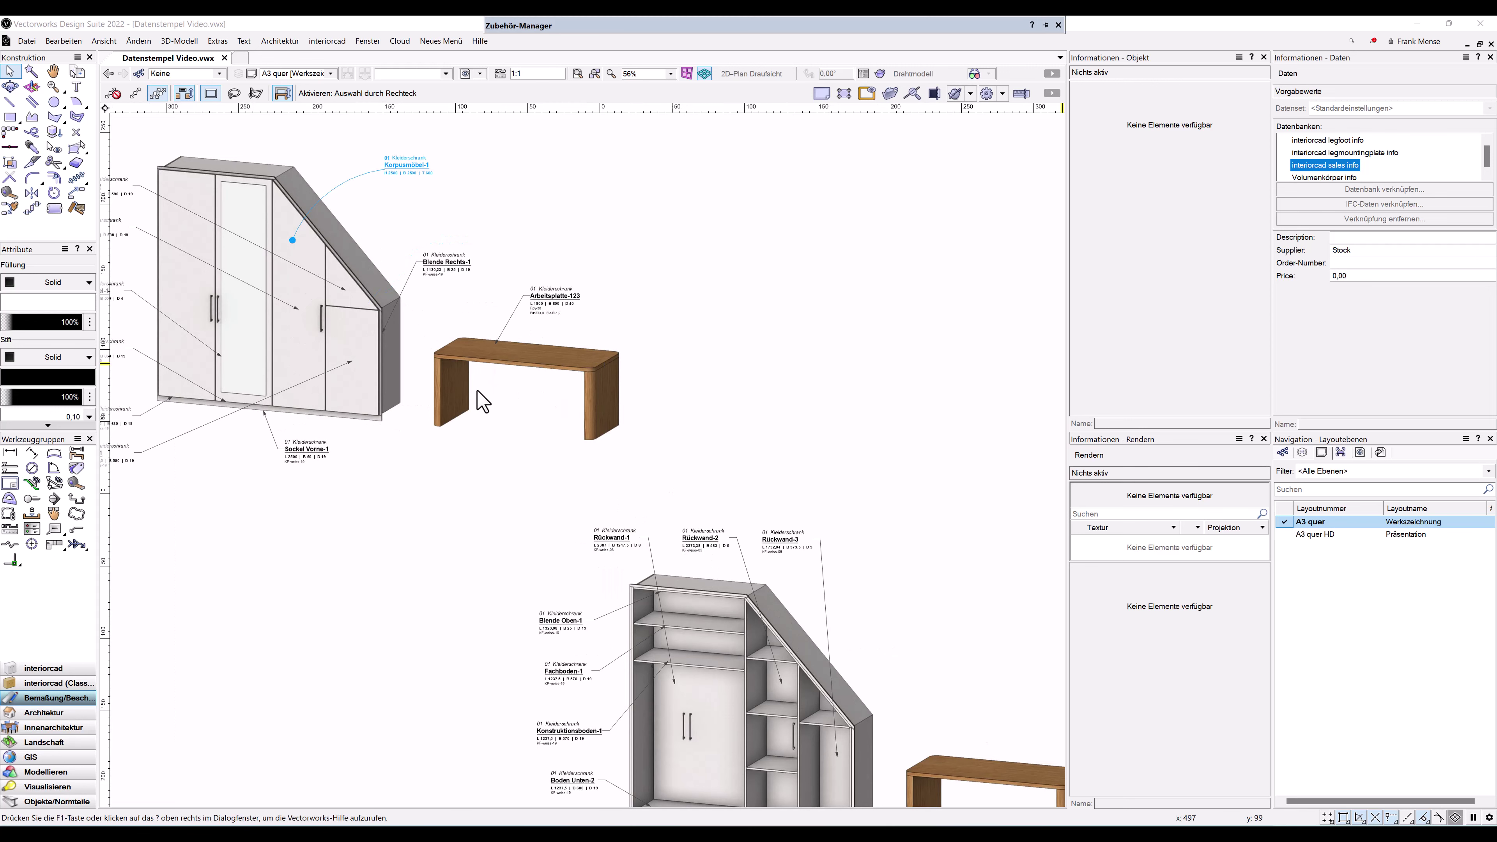
scroll(489, 407, up, 2)
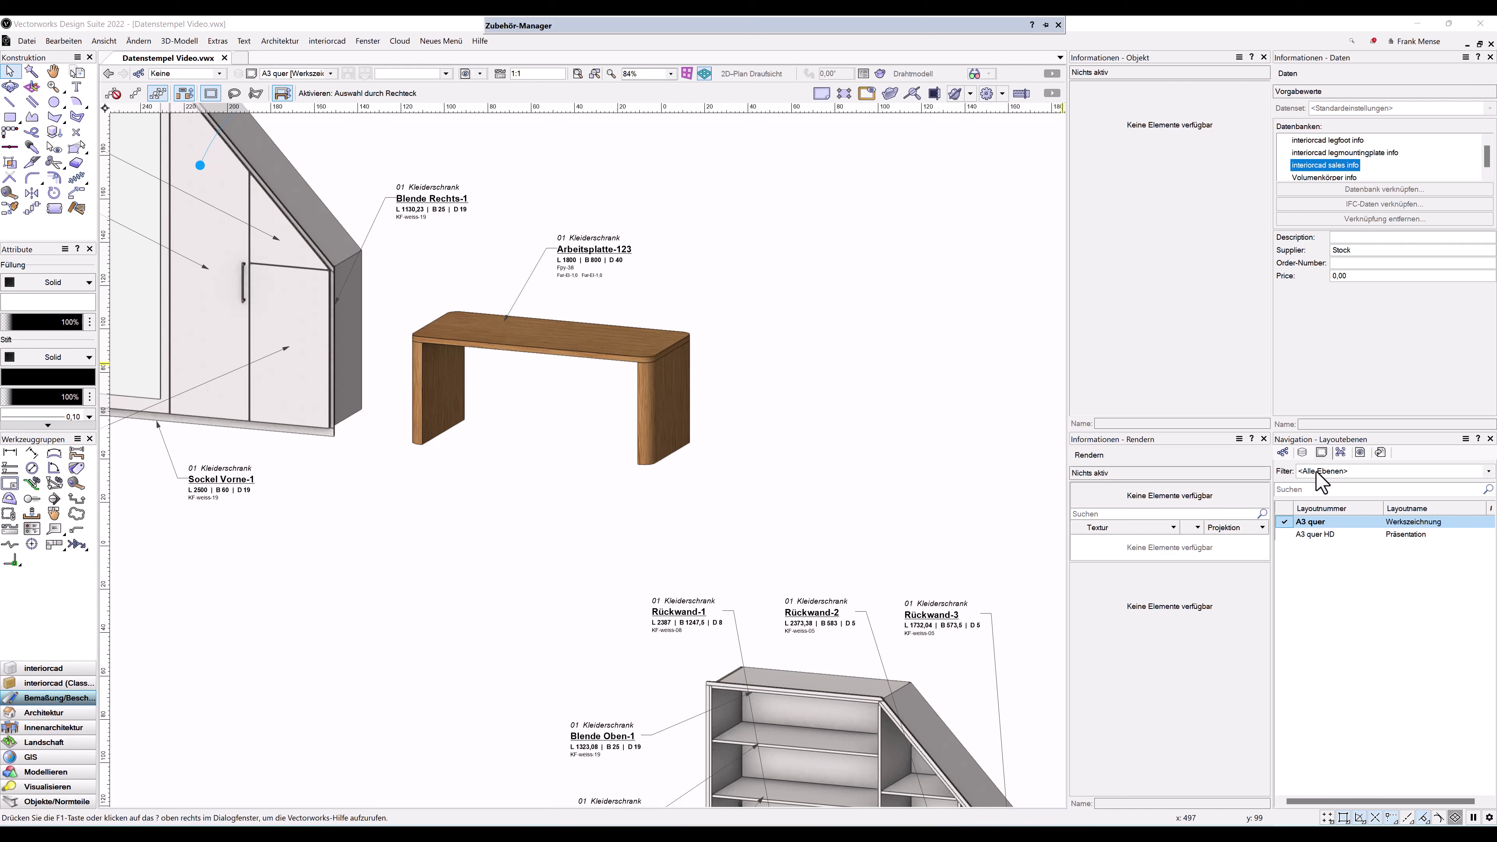
Switch to the Innenausbau/Konstruktion design layer and select both Eiche table legs
click(1304, 454)
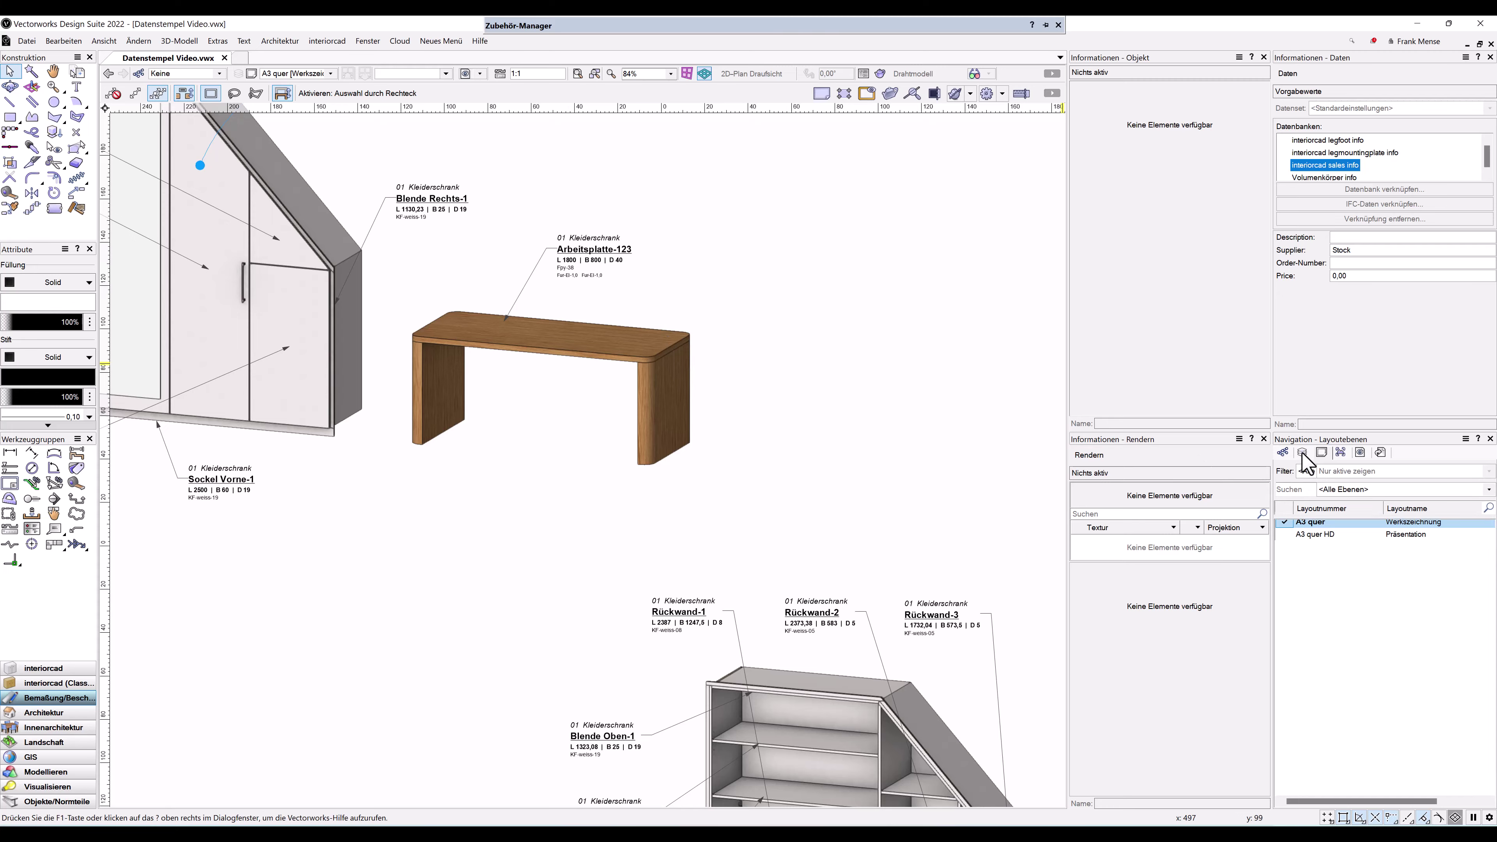
click(1319, 539)
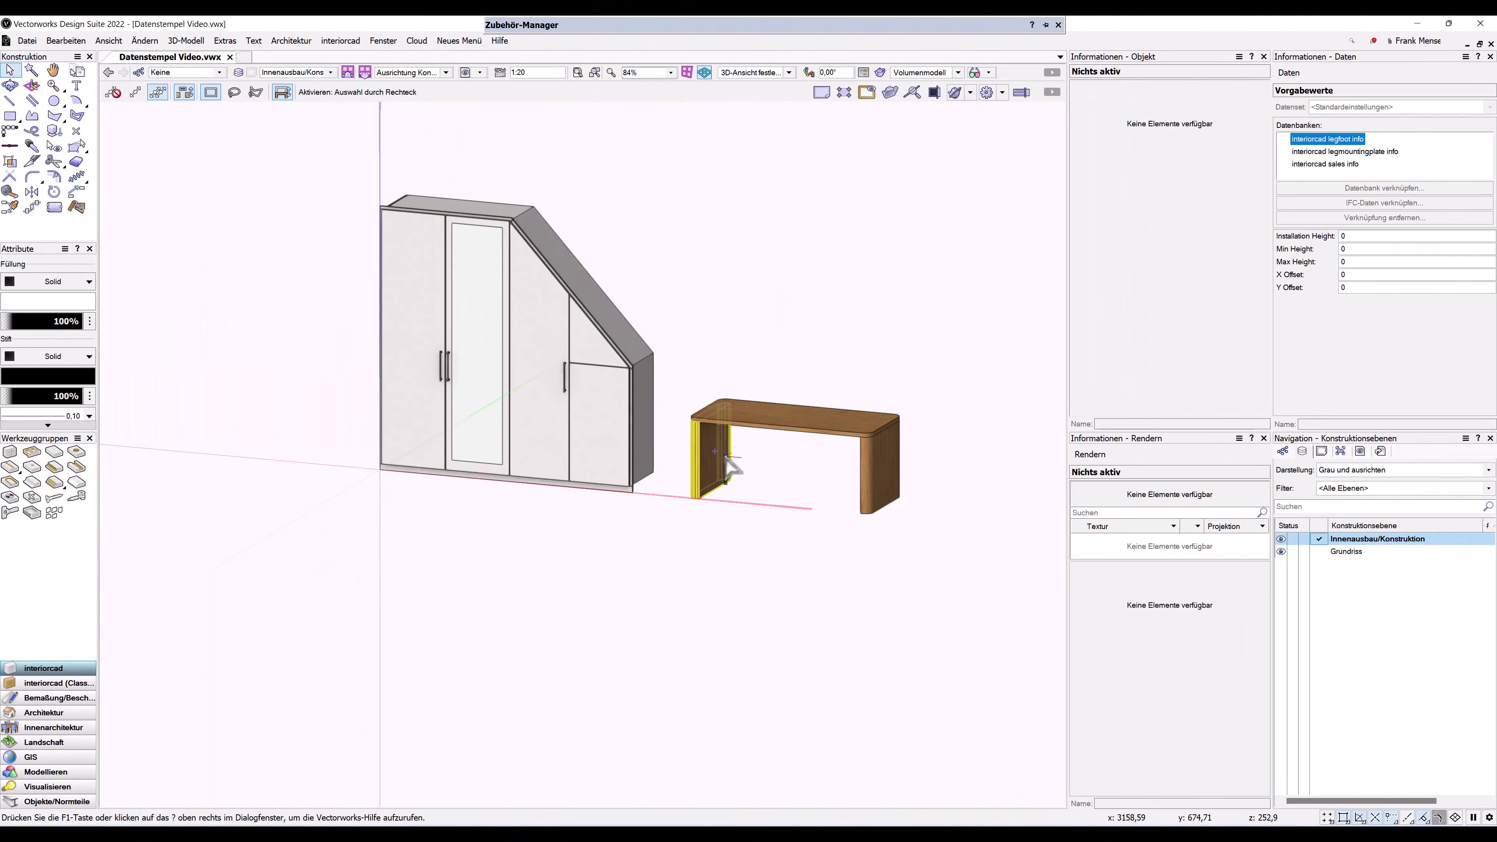
click(710, 460)
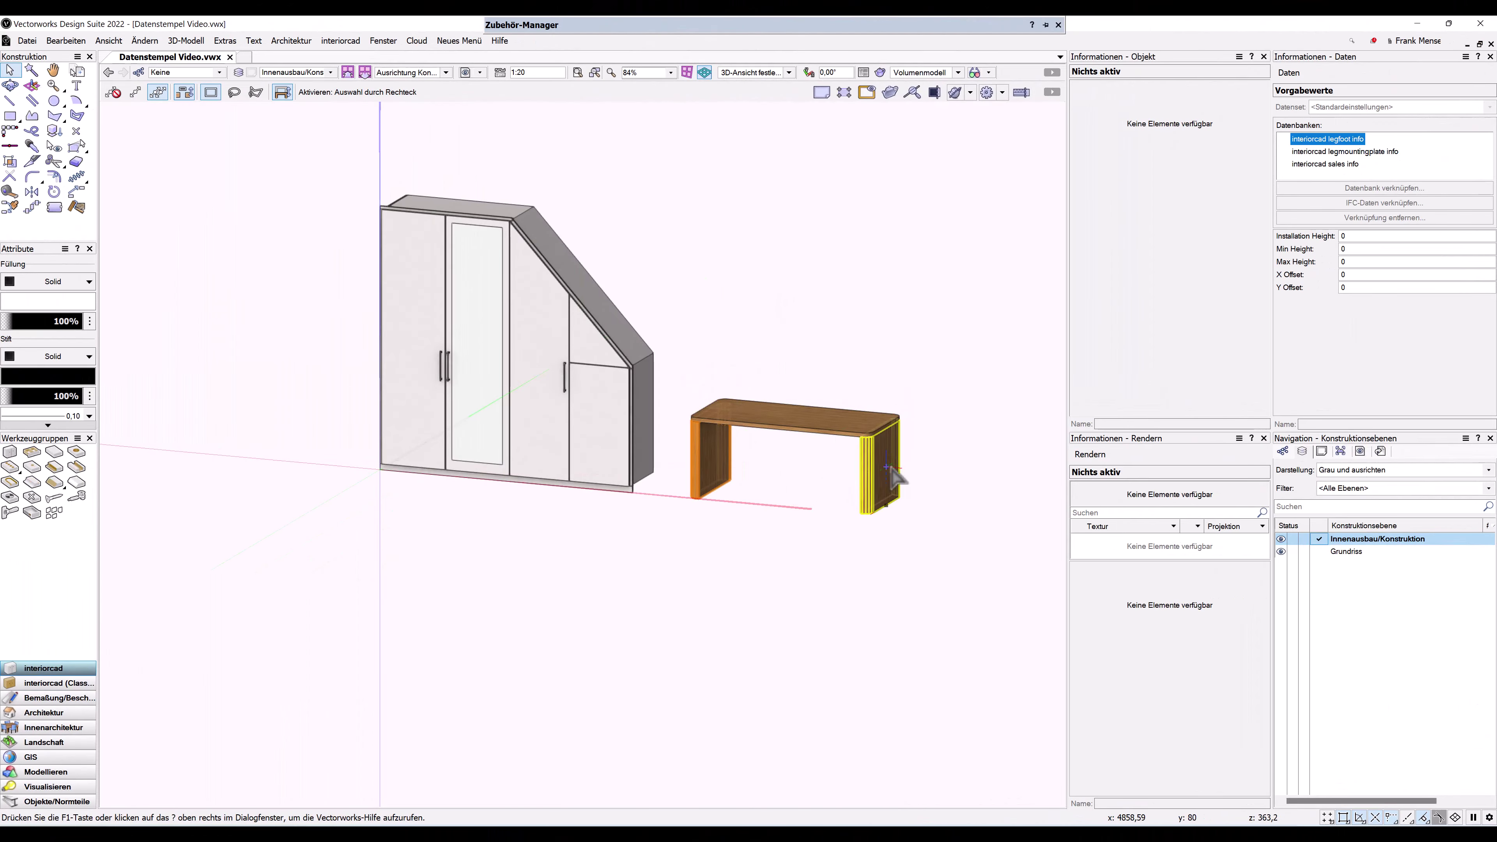
shift+click(878, 466)
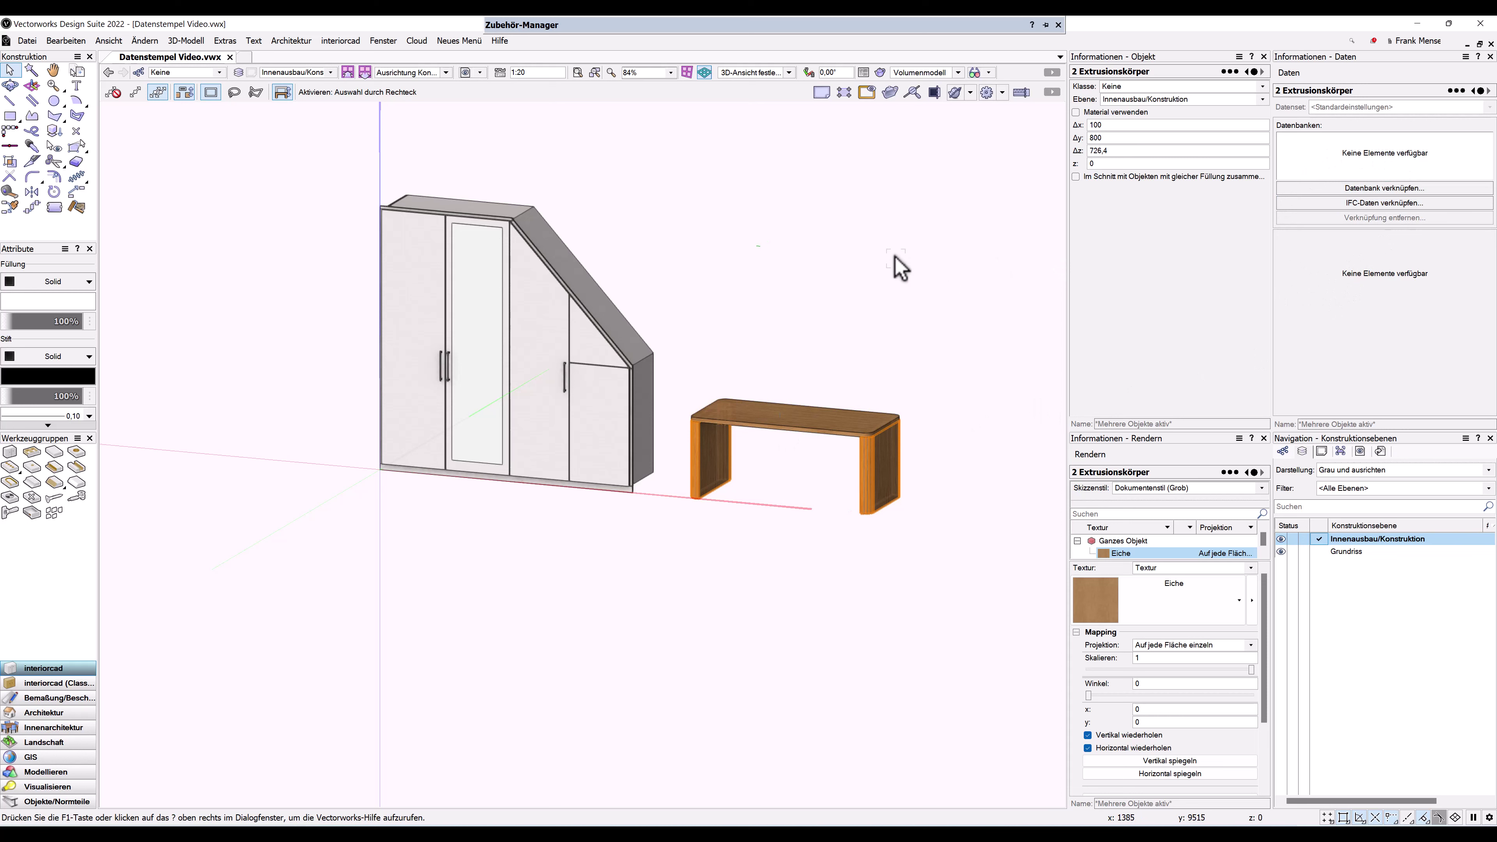
click(631, 25)
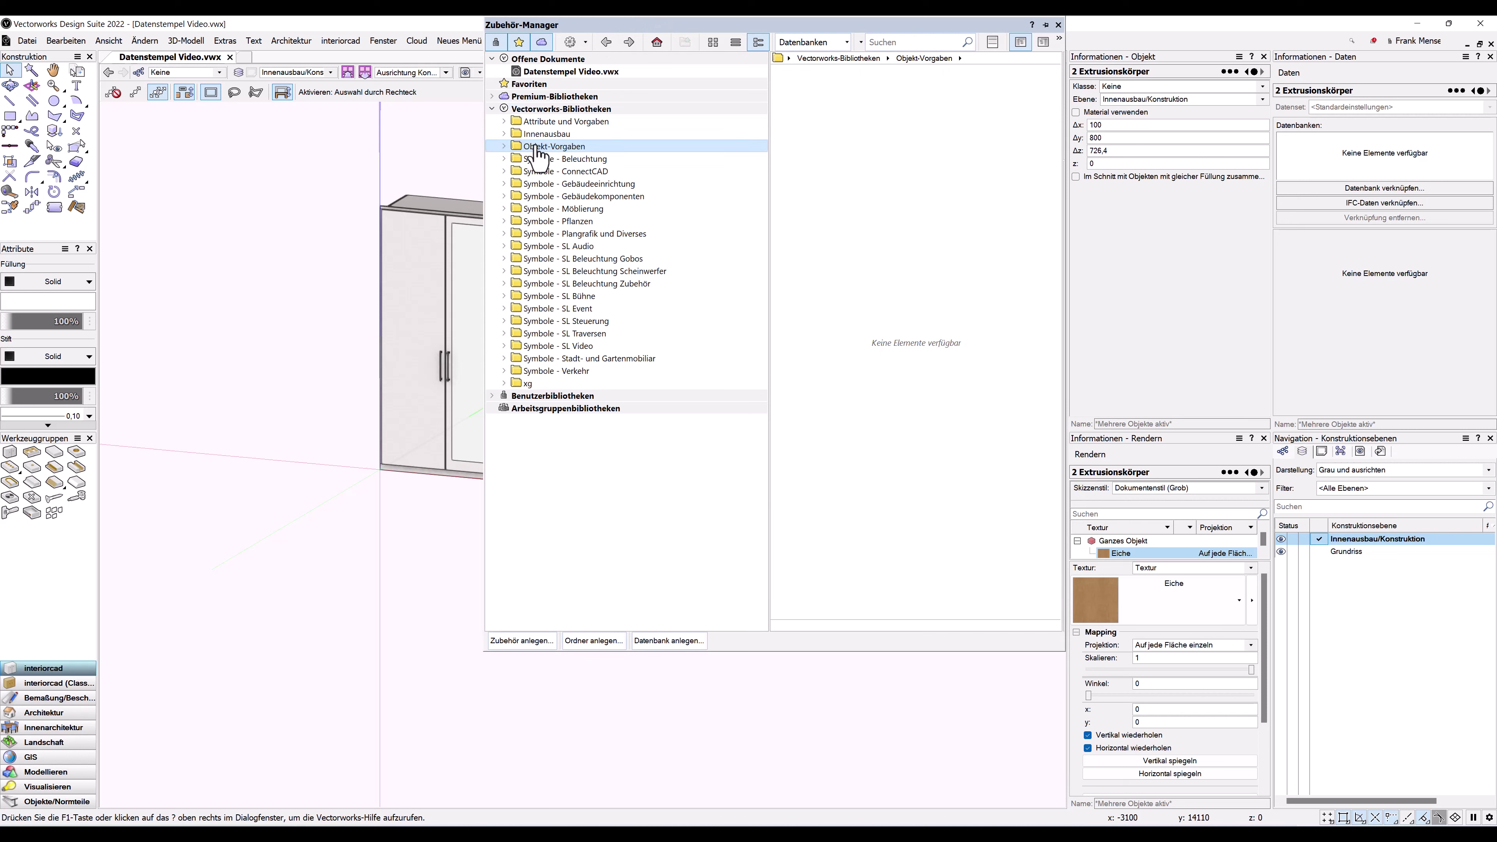
Import Volumenkörper info from Objekt-Vorgaben > Datenstempel > Interiorcad Bauteil Korpus Volumenkörper.vwx
click(504, 147)
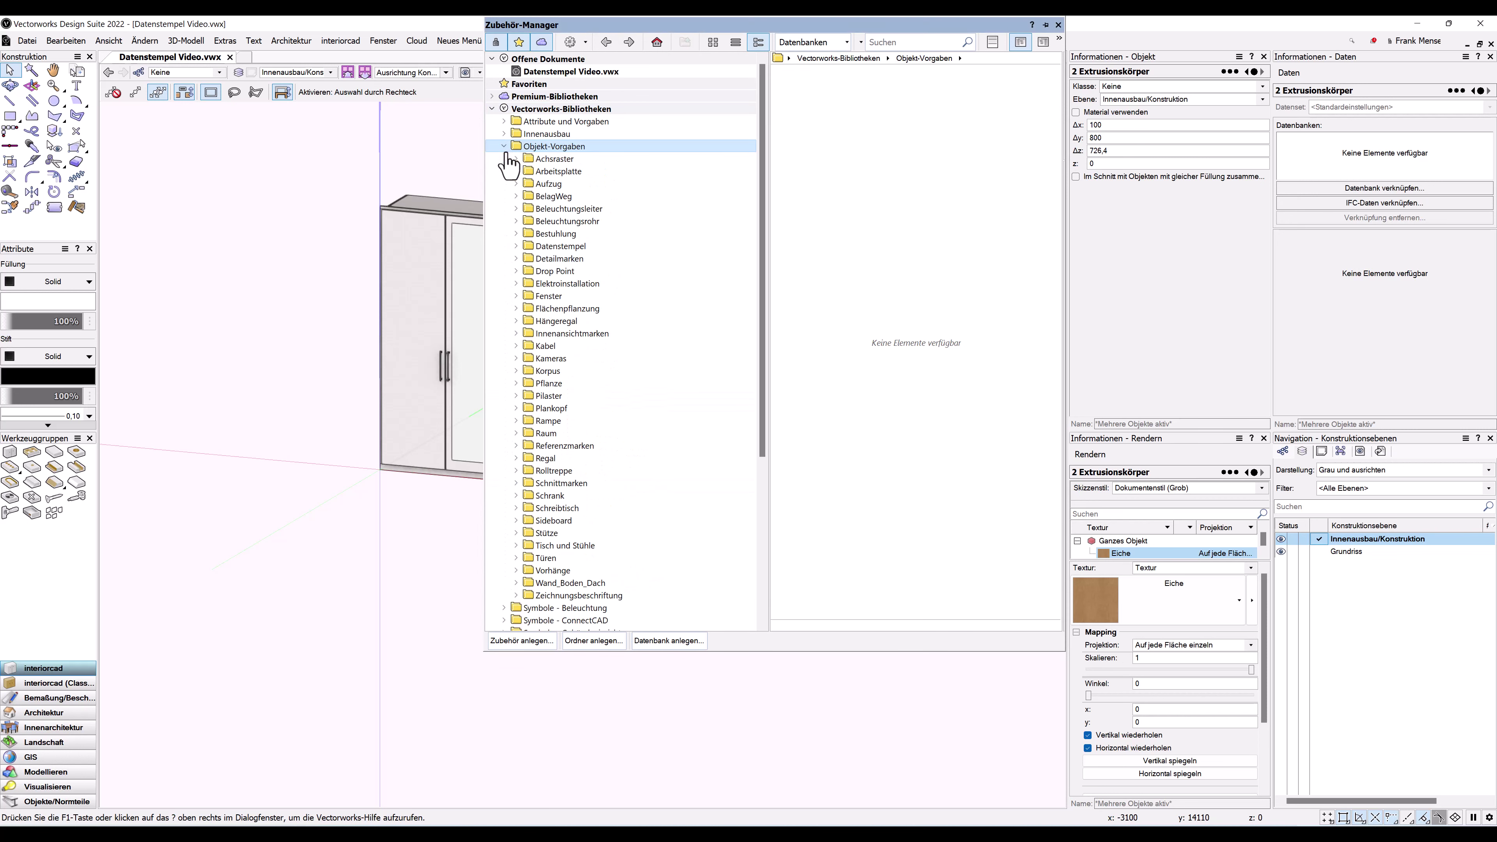
click(516, 246)
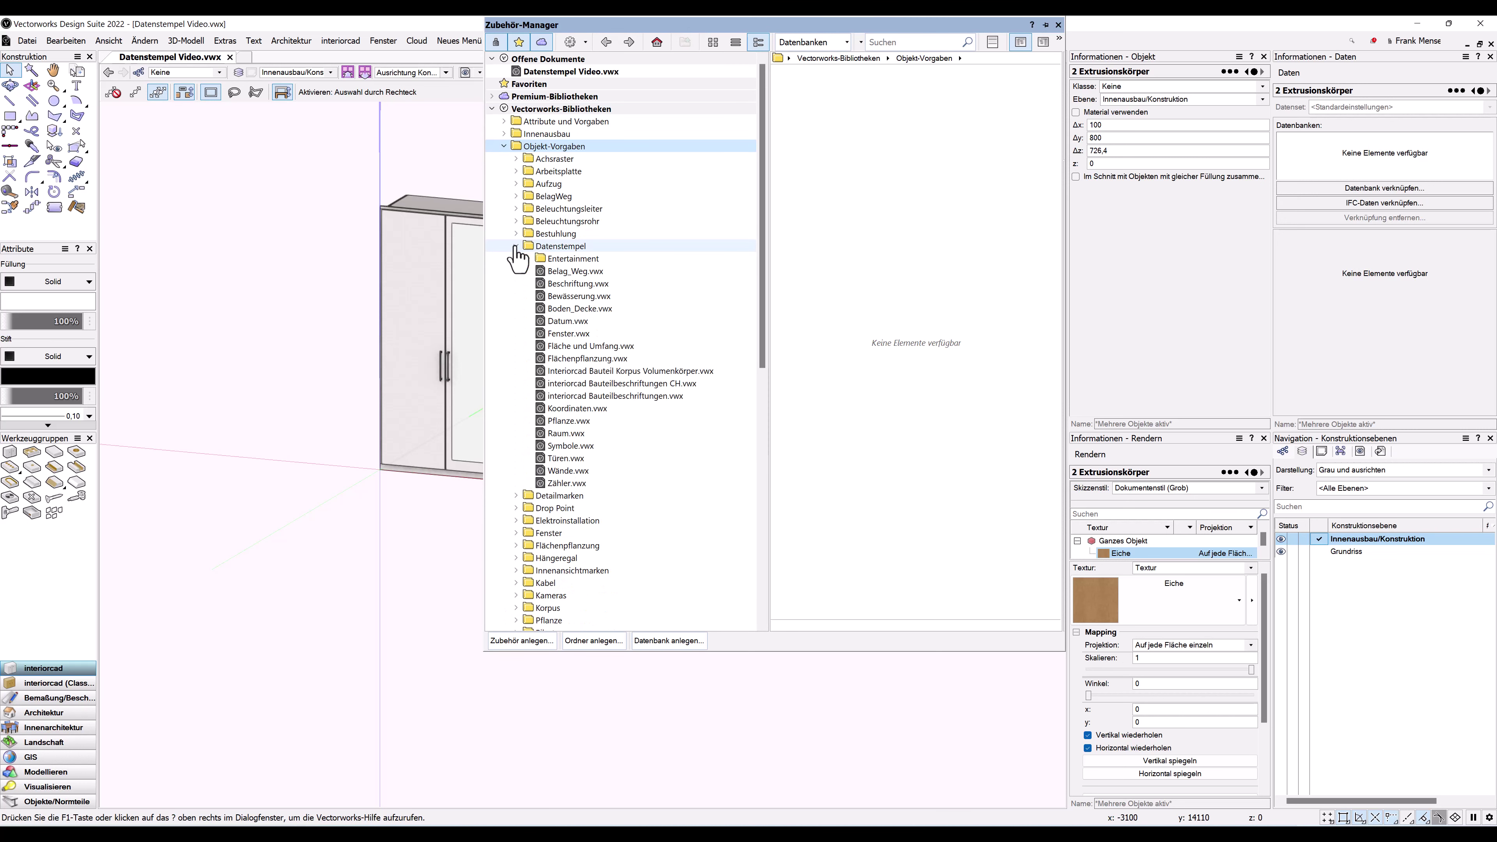
click(621, 372)
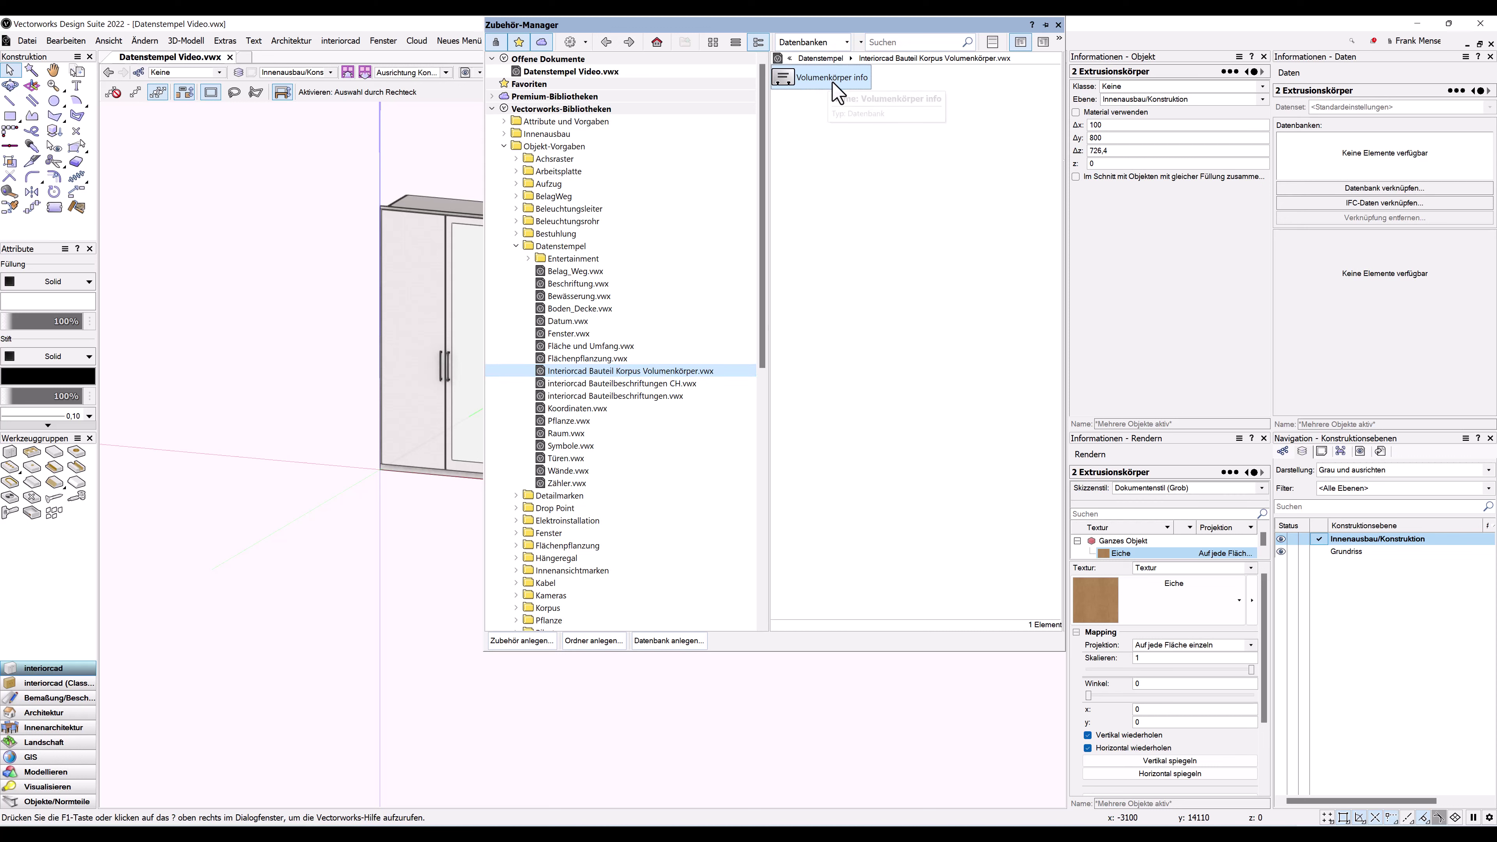
click(825, 42)
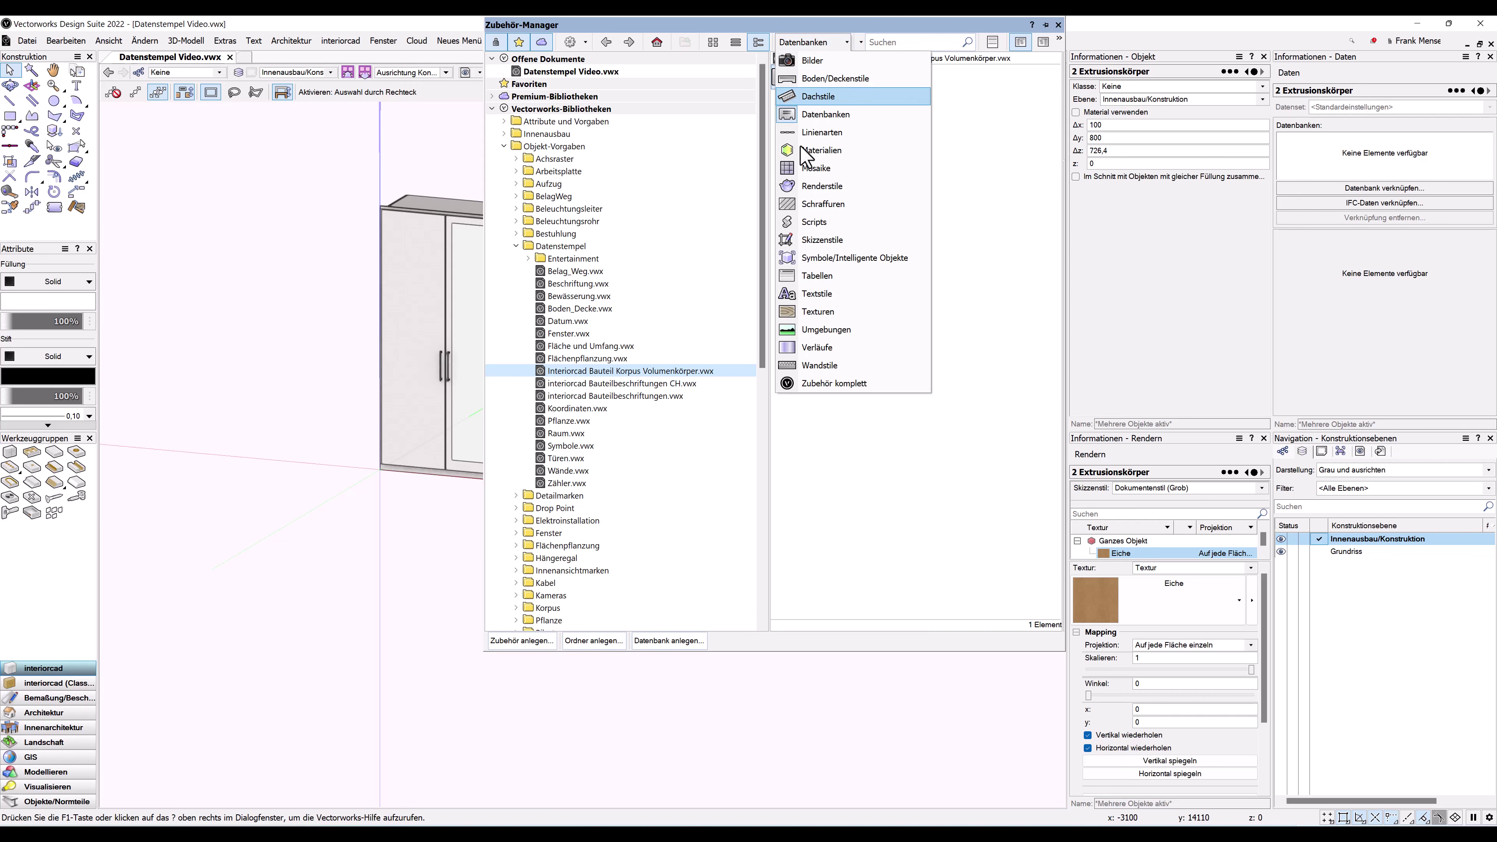
click(821, 385)
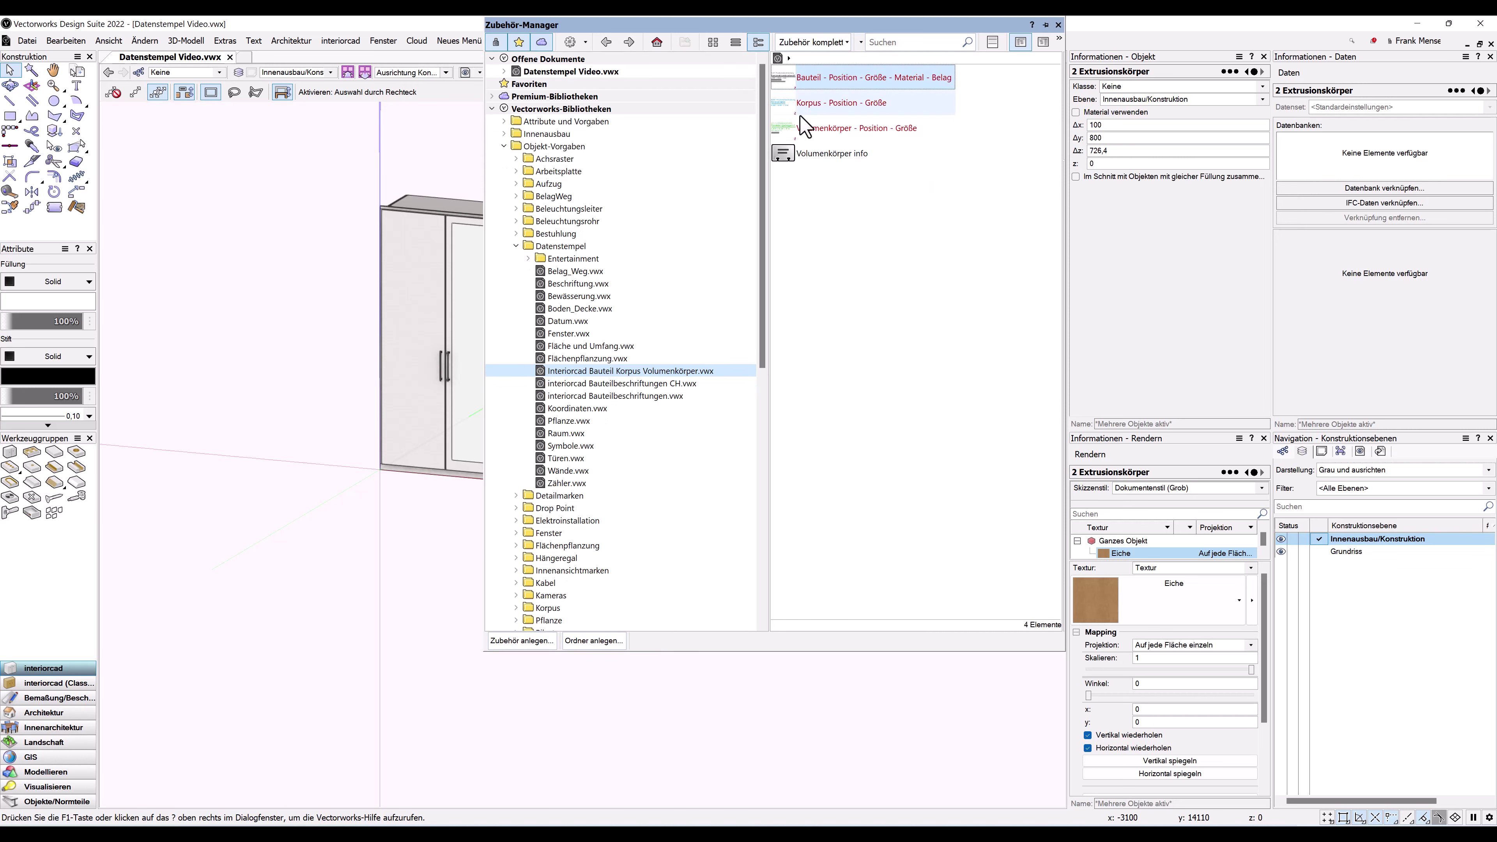
right_click(818, 156)
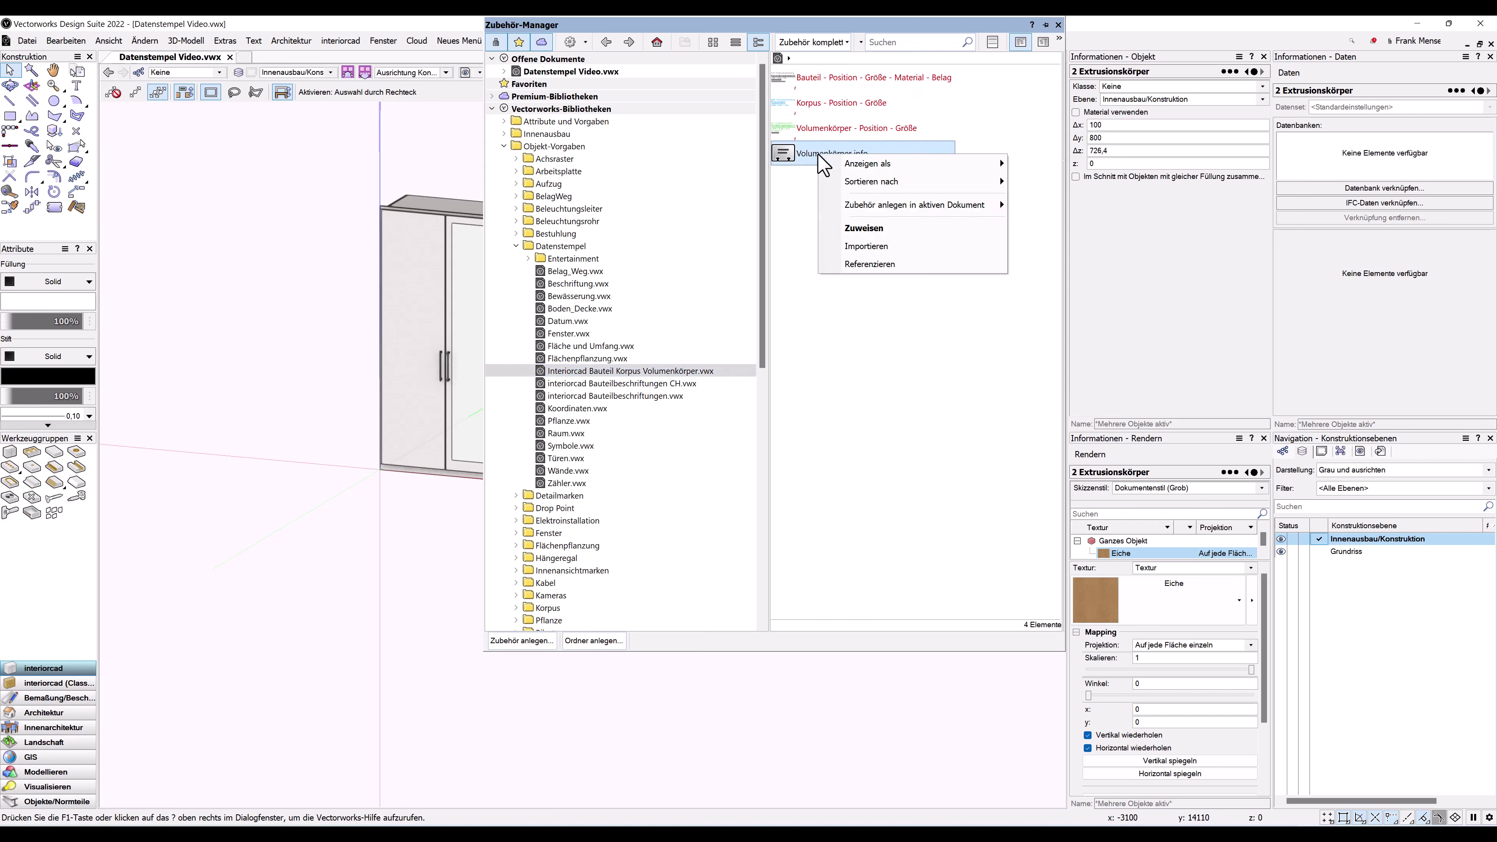
click(862, 250)
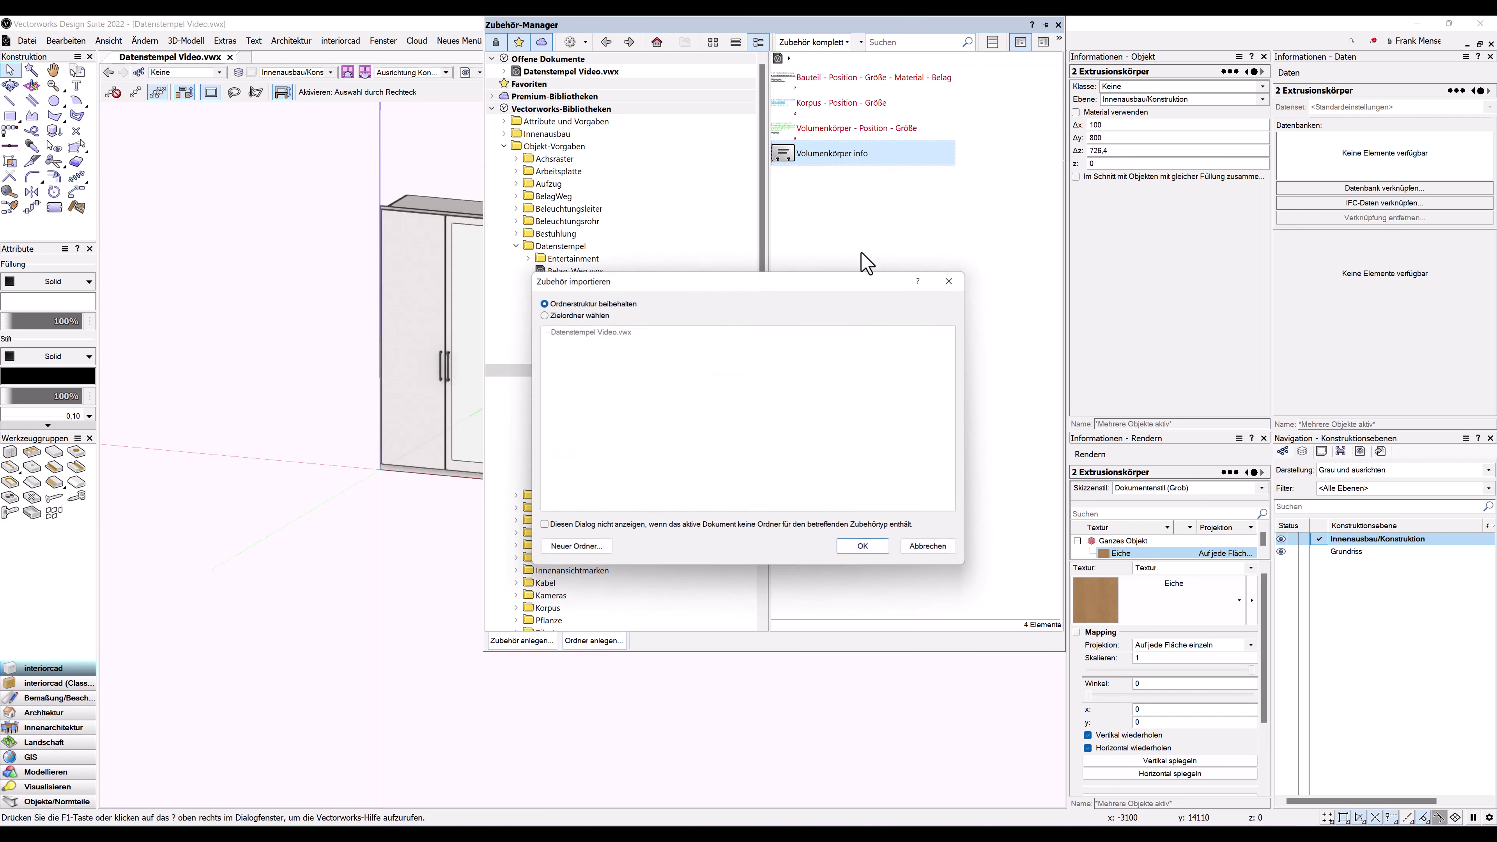
click(864, 547)
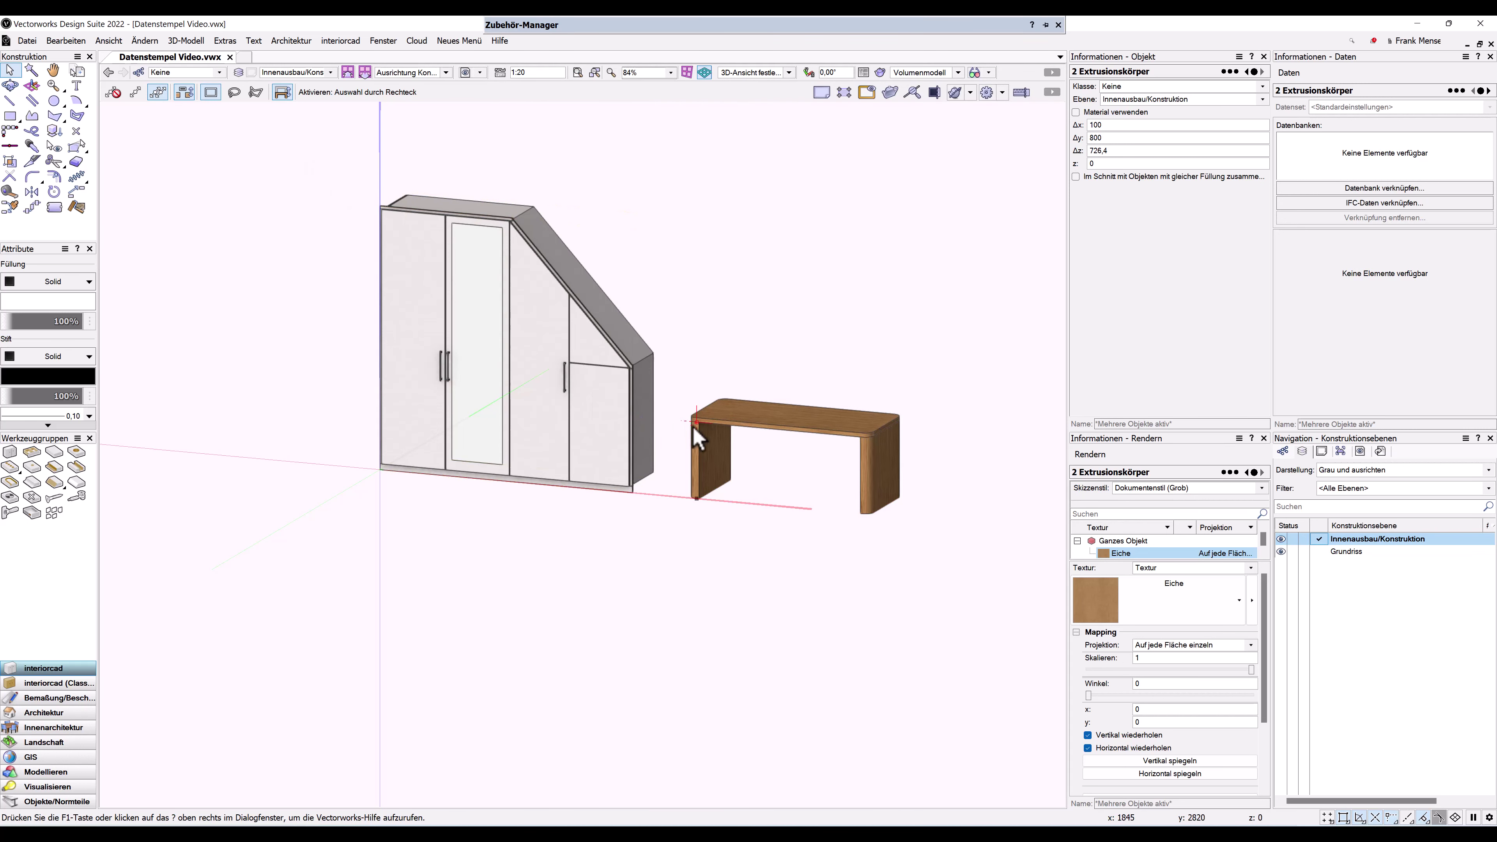
Select both Eiche table legs and link them to the Volumenkörper info record
click(698, 438)
shift+click(878, 466)
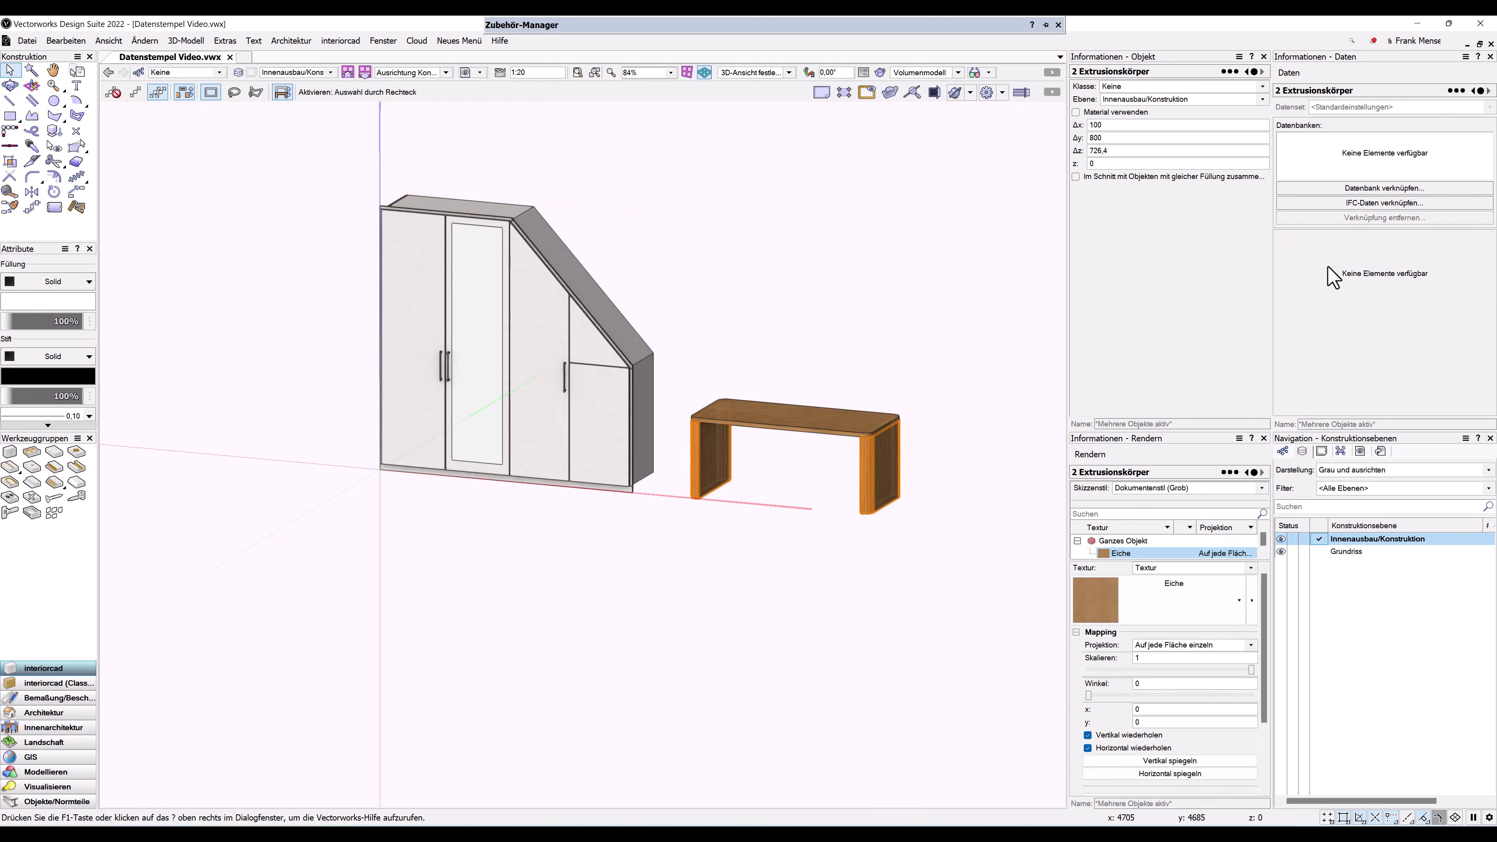
click(1367, 188)
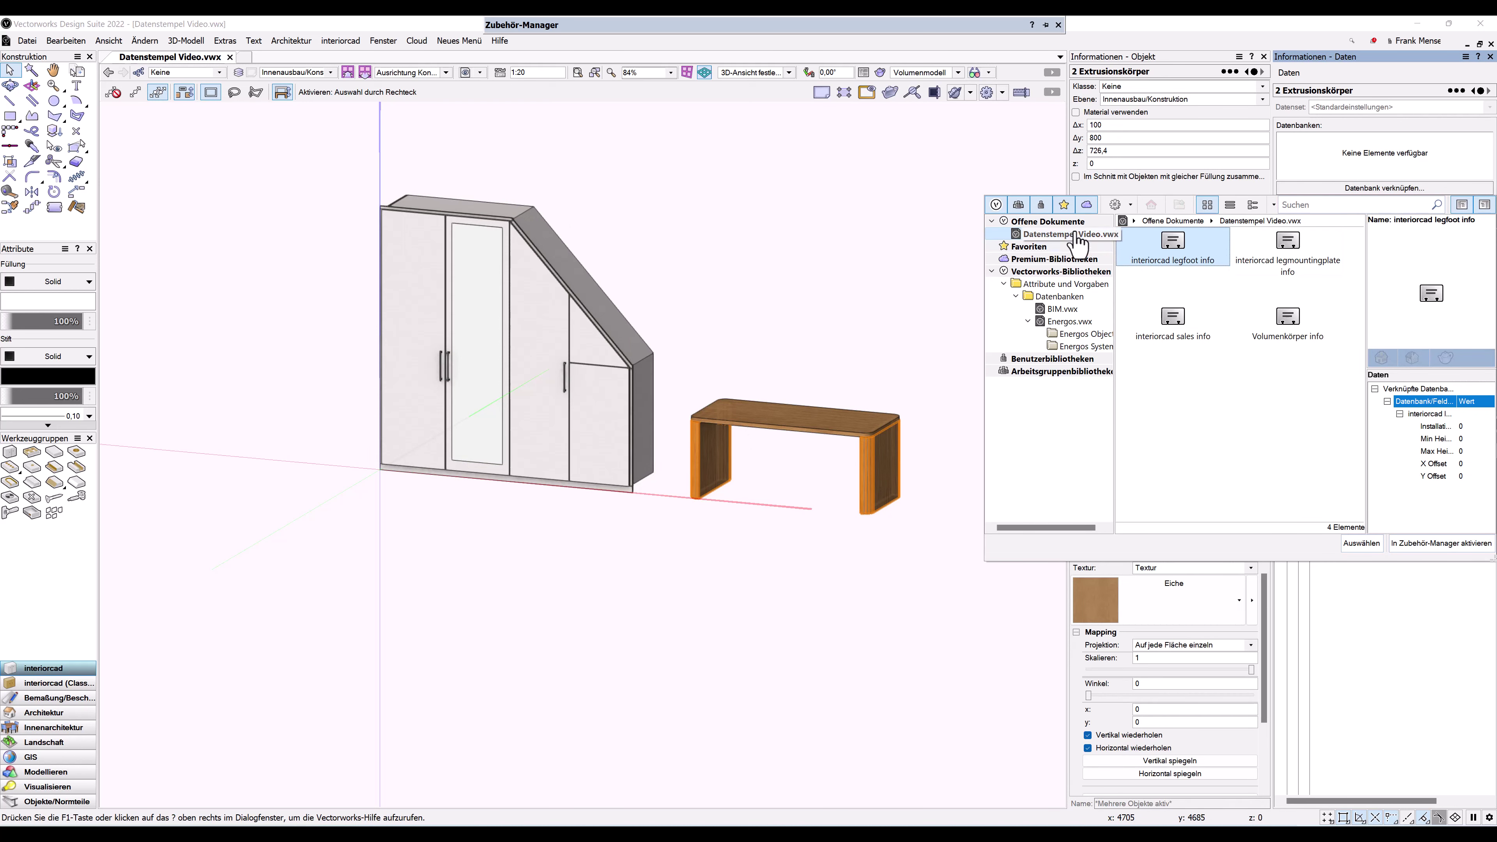
click(1287, 321)
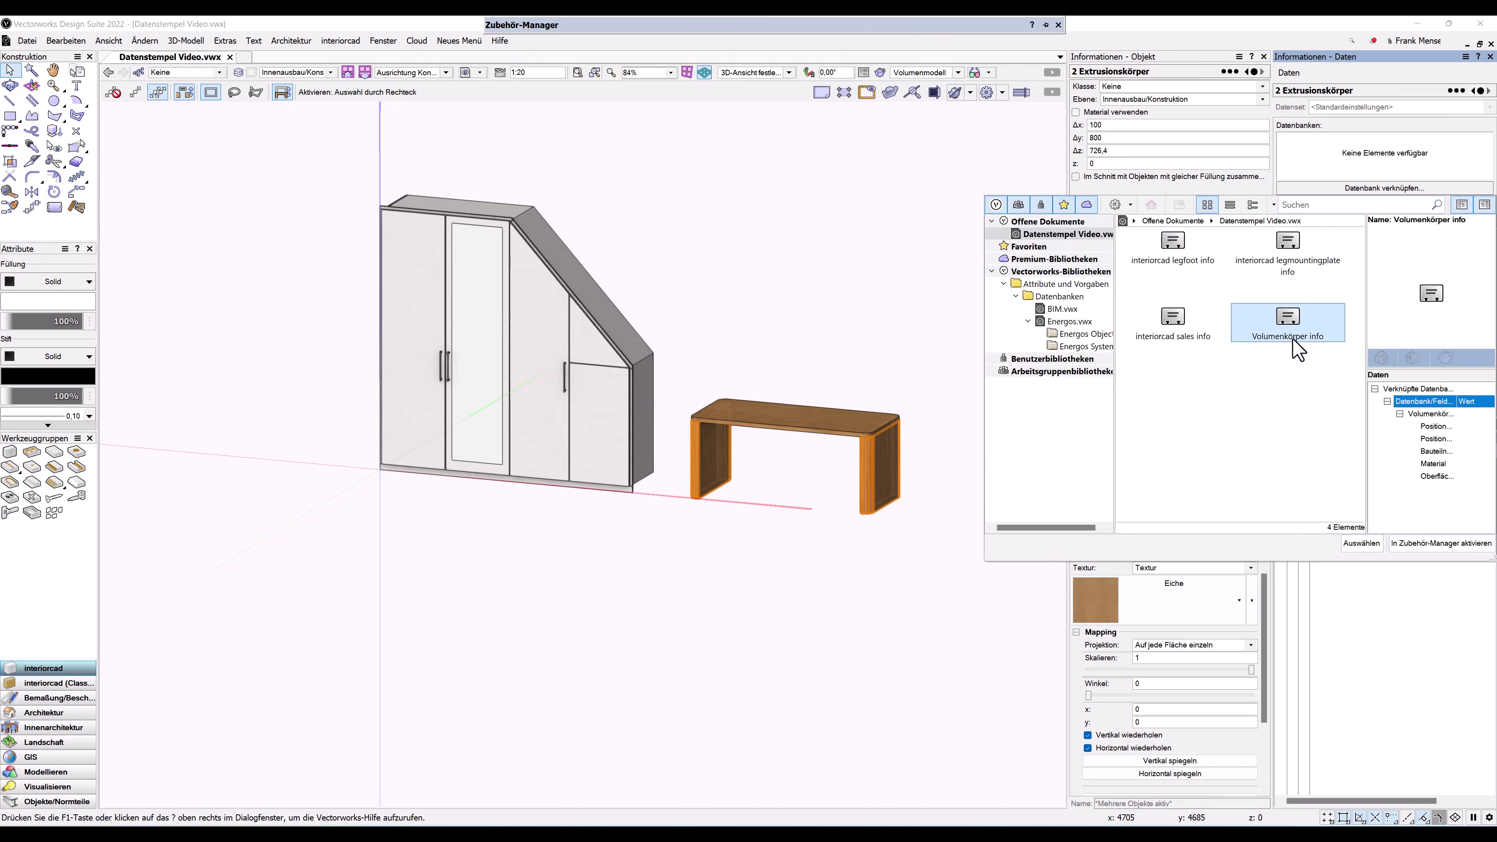
click(1363, 543)
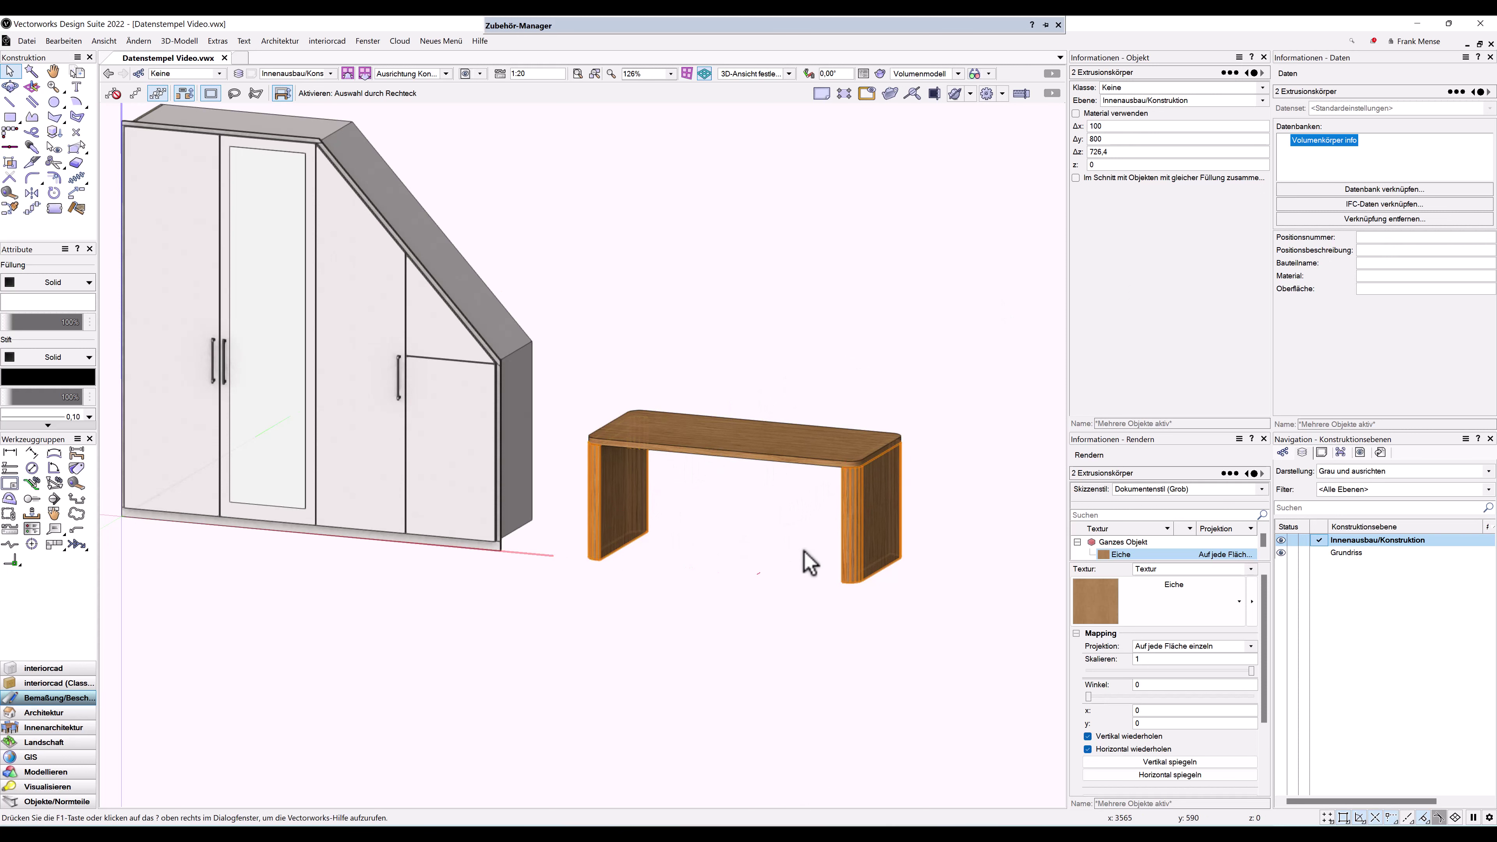
Enter 02, Tisch, Stollen, Tipla and Furnier Eiche in the legs' Volumenkörper info fields
click(1375, 238)
text(02)
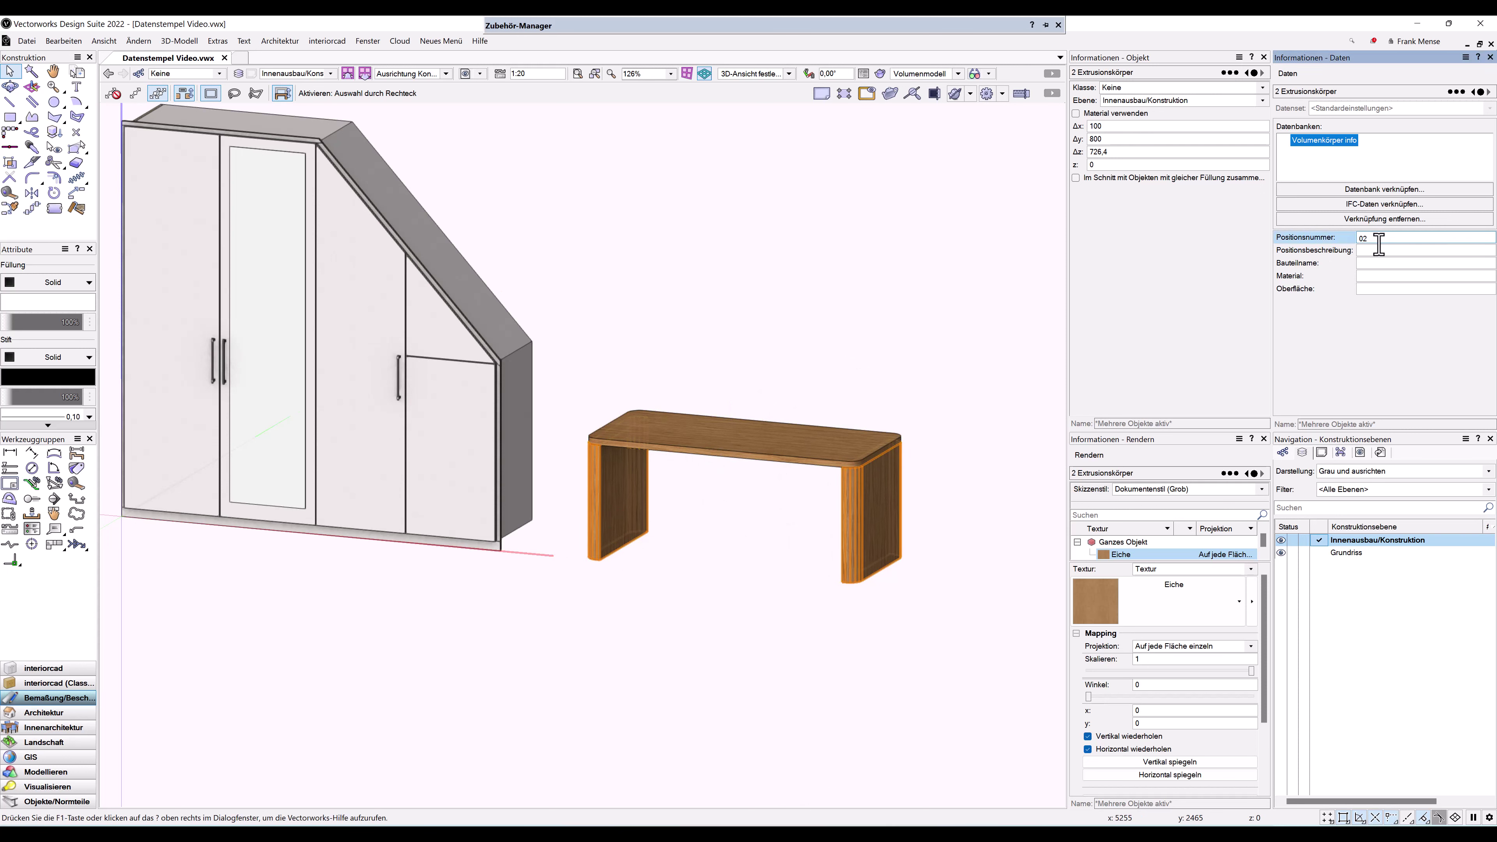
click(1378, 246)
text(Tisch)
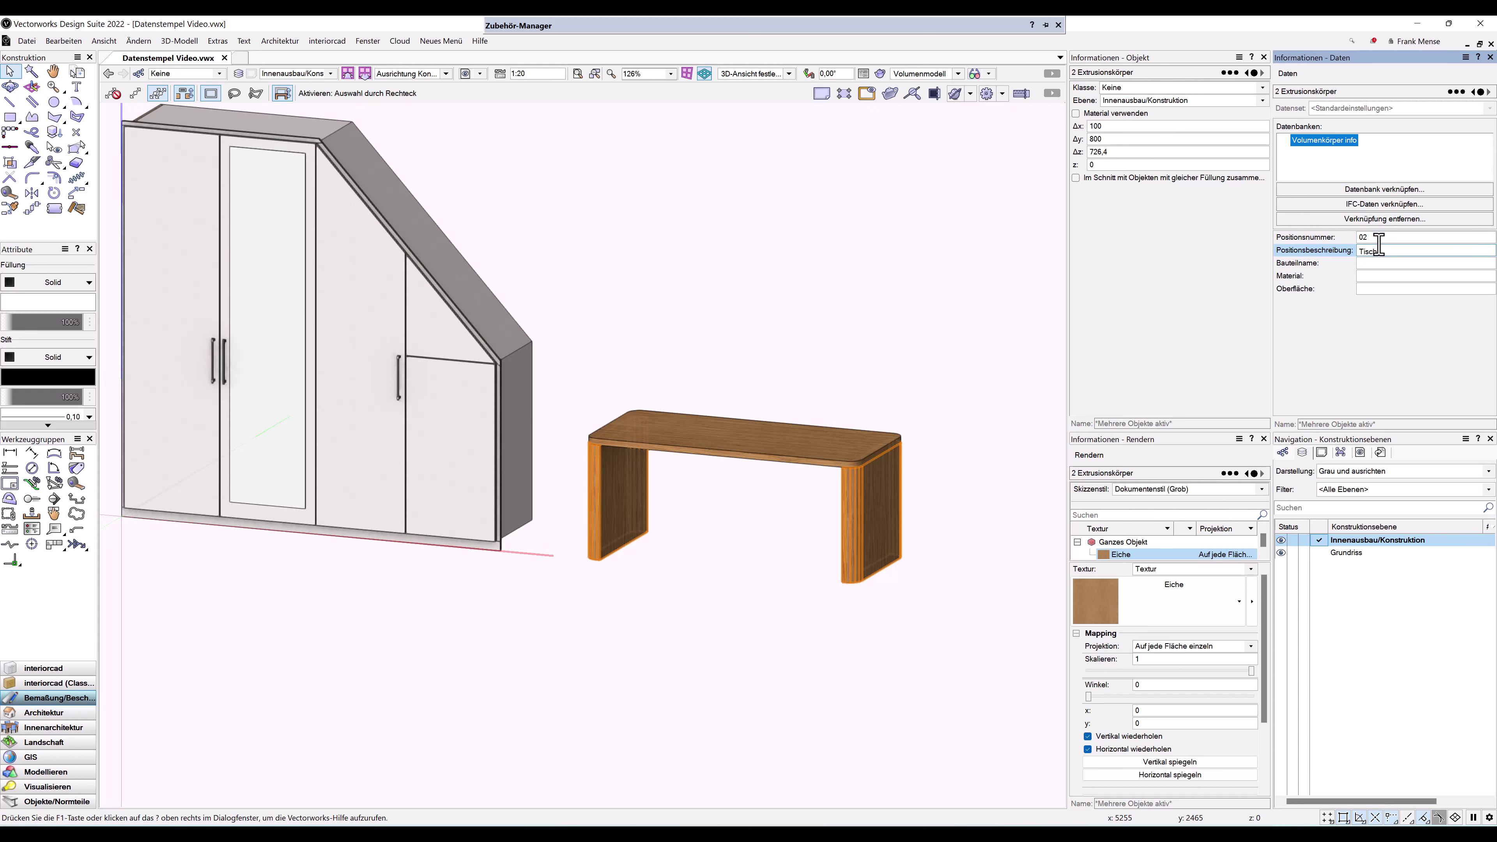
key(Tab)
text(Stollen)
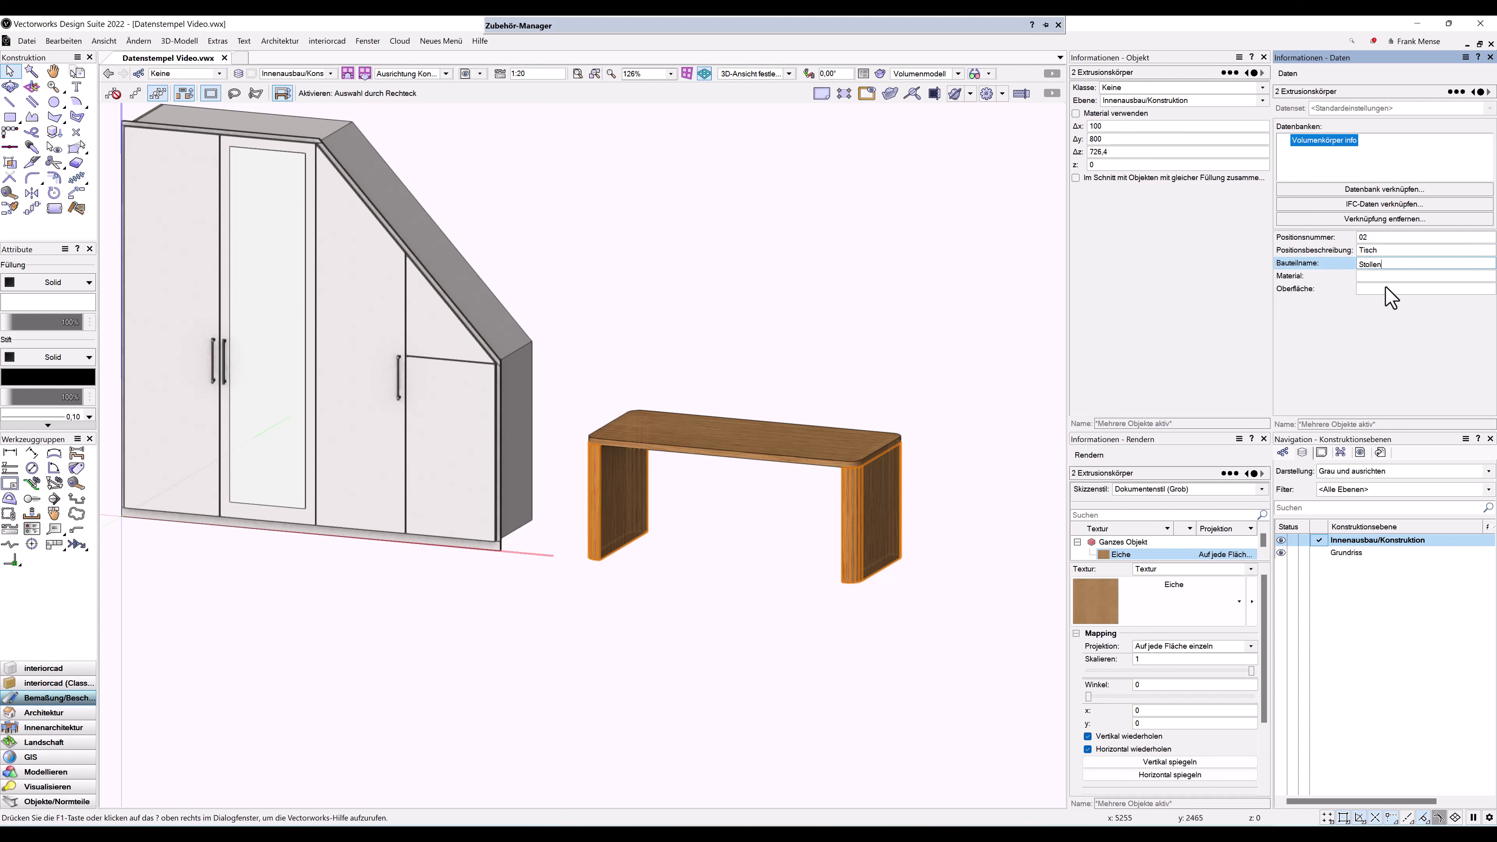
key(Tab)
text(Tipla)
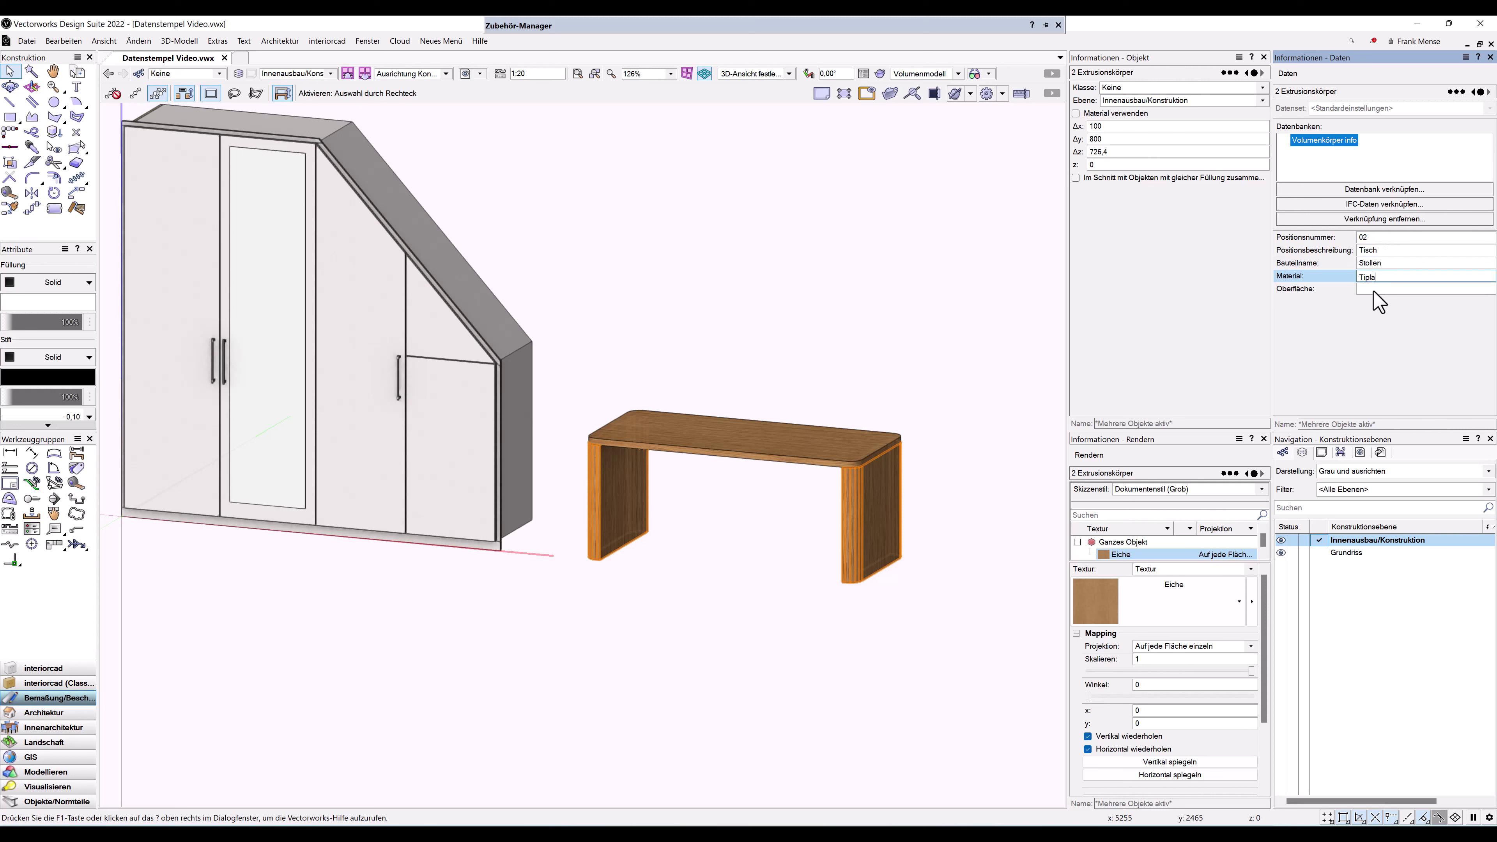
key(Tab)
text(Fu)
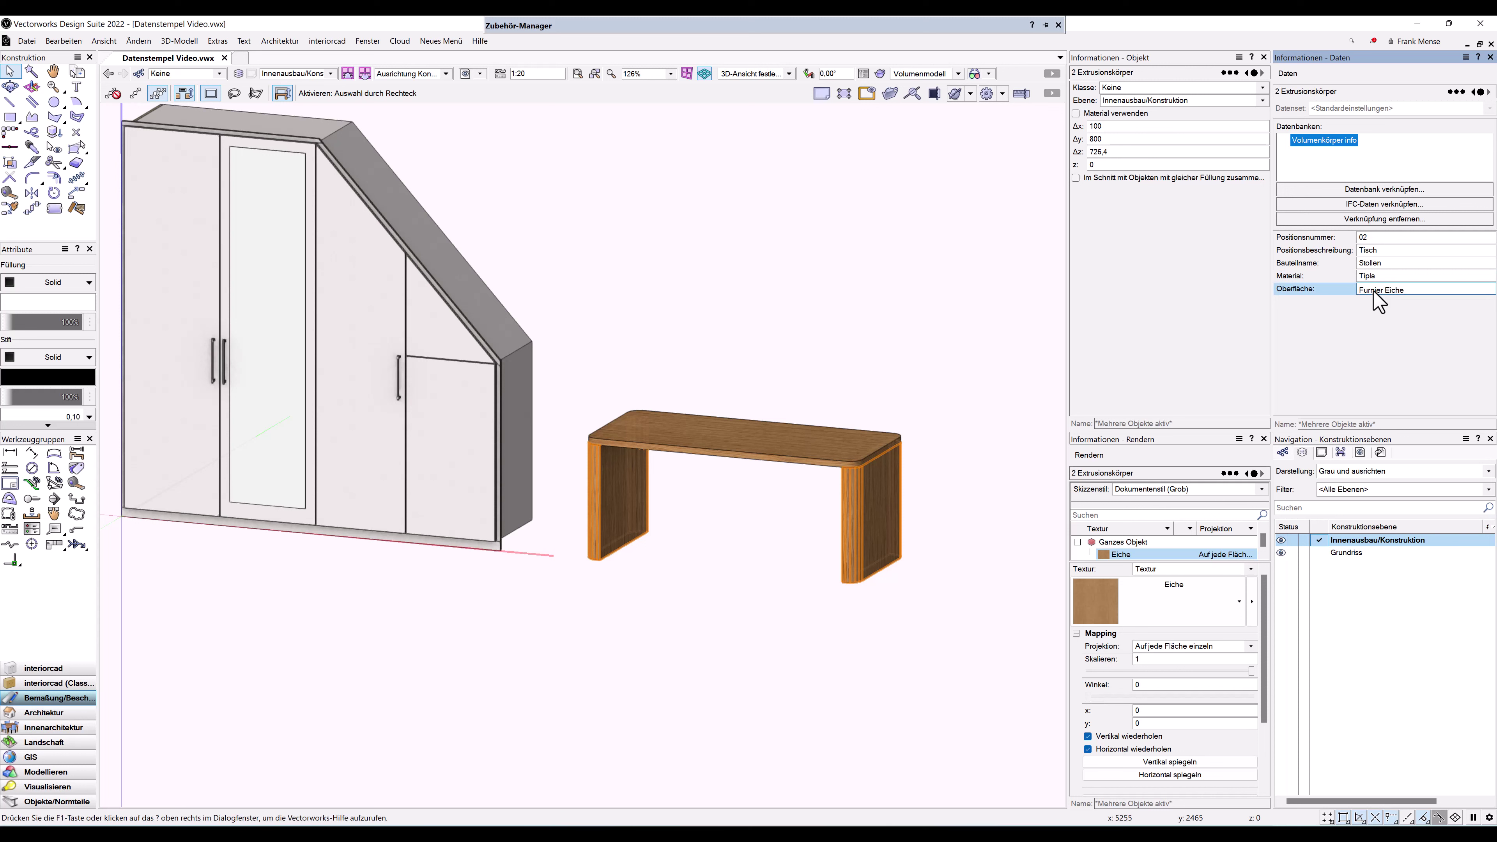
key(Return)
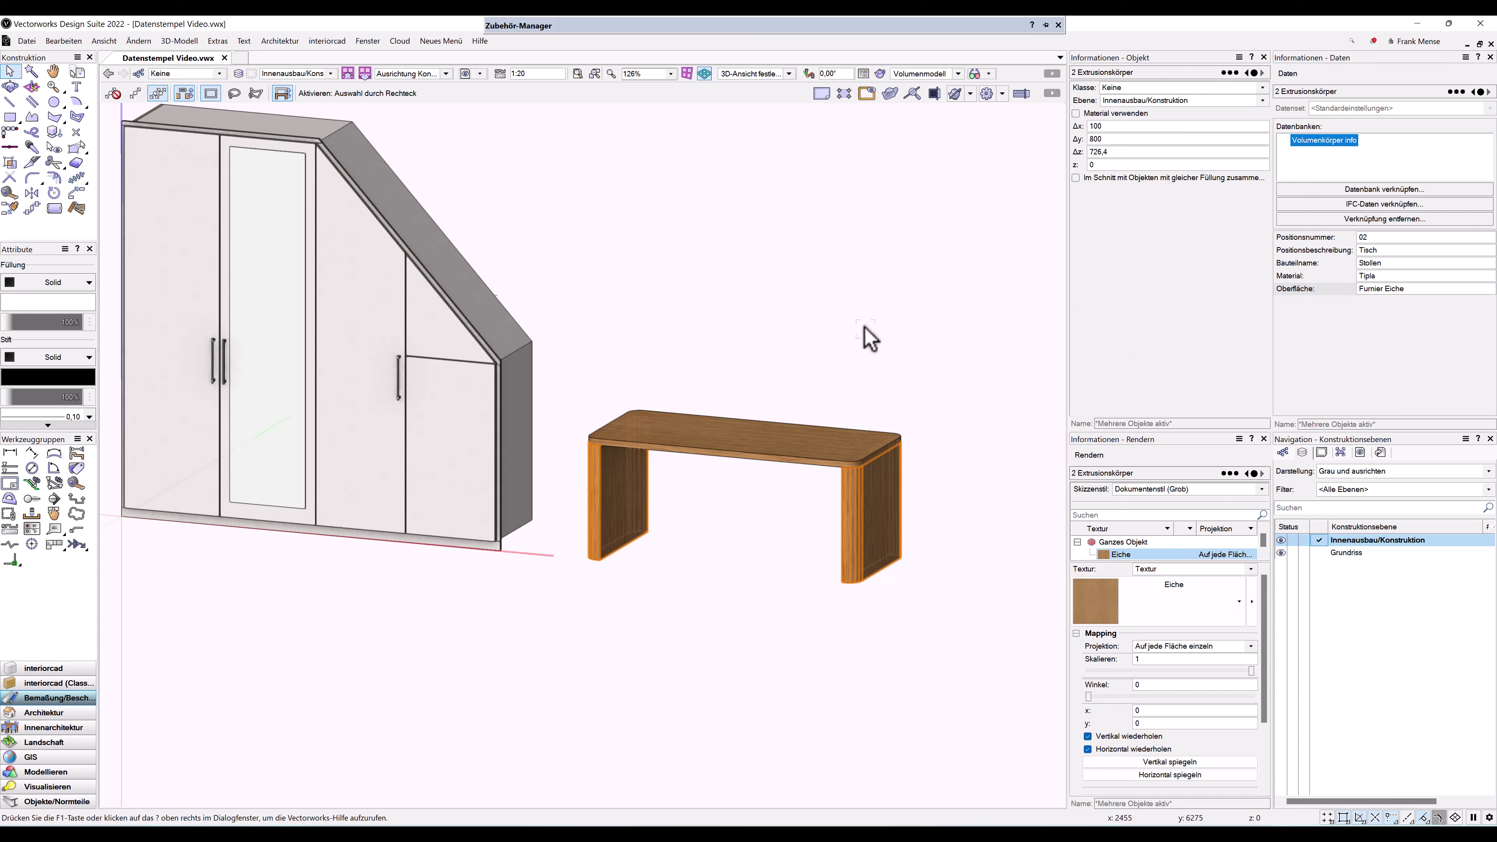
key(e)
Open the A3 quer sheet and edit the wardrobe/table viewport's annotations
click(1321, 453)
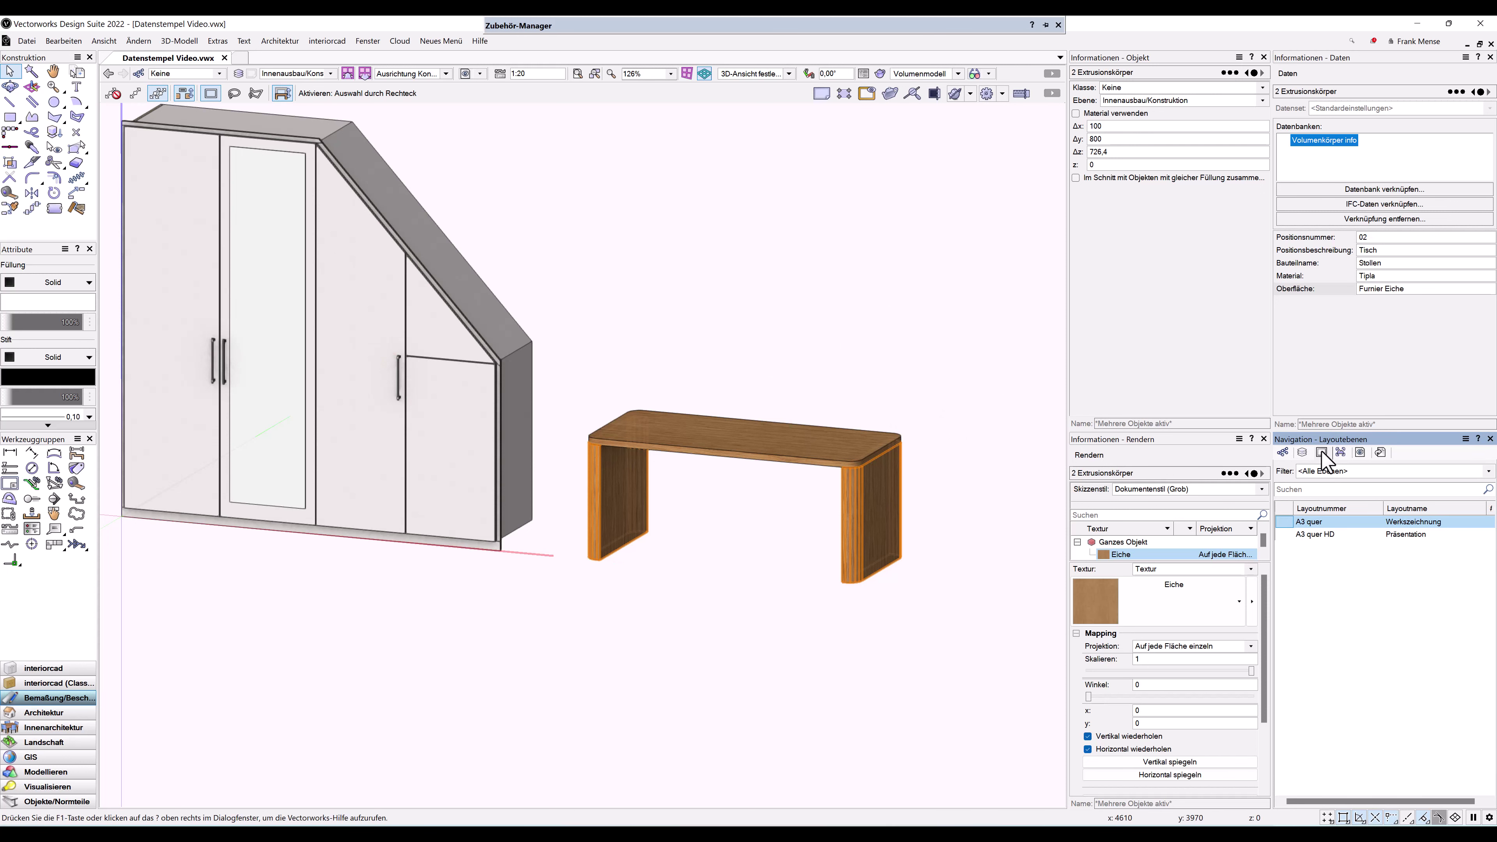
click(1284, 523)
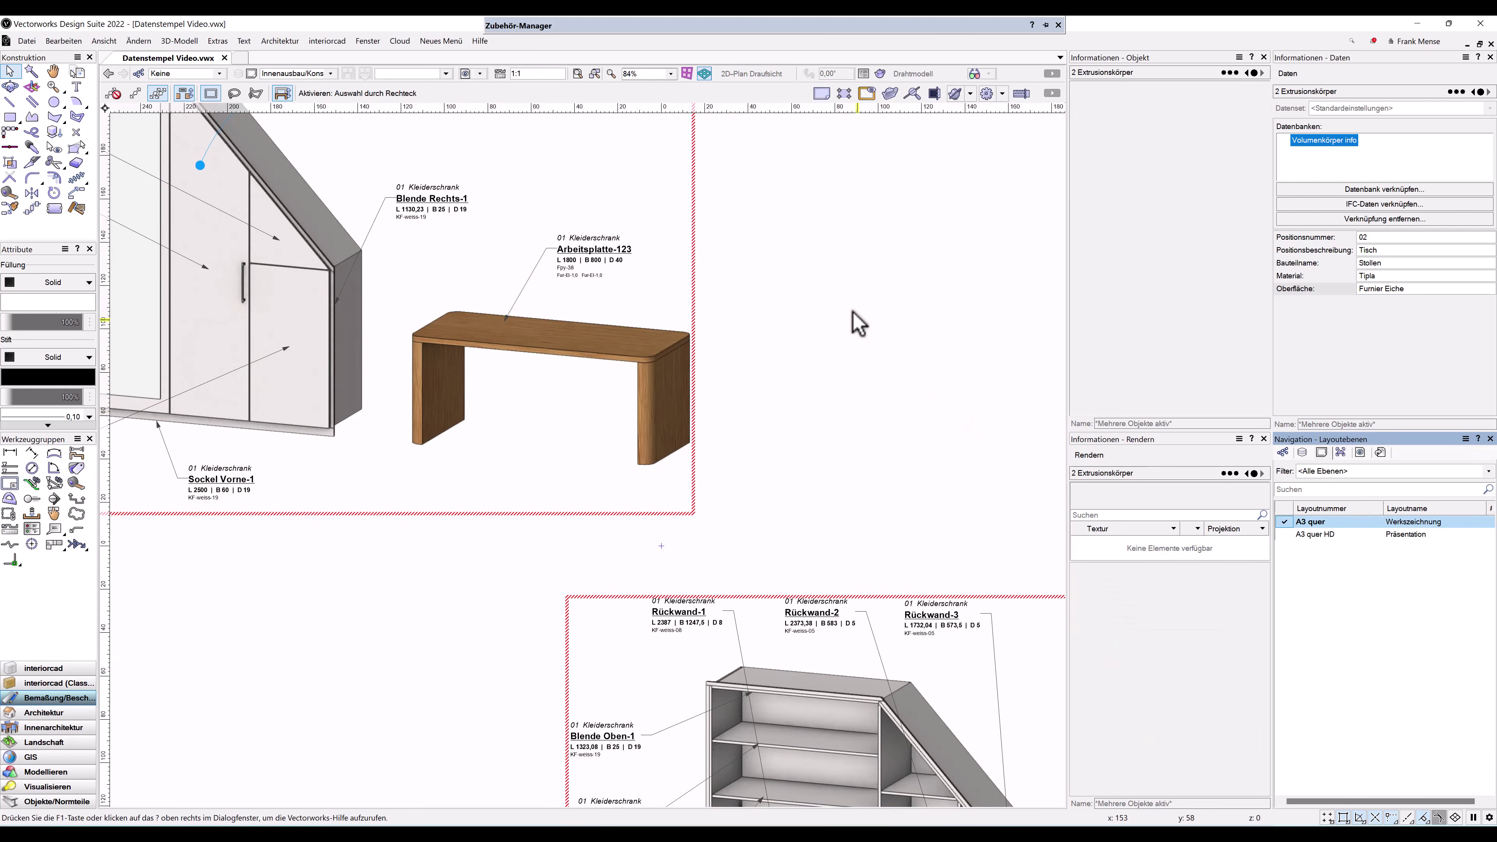
click(500, 342)
middle_drag(501, 342, 613, 440)
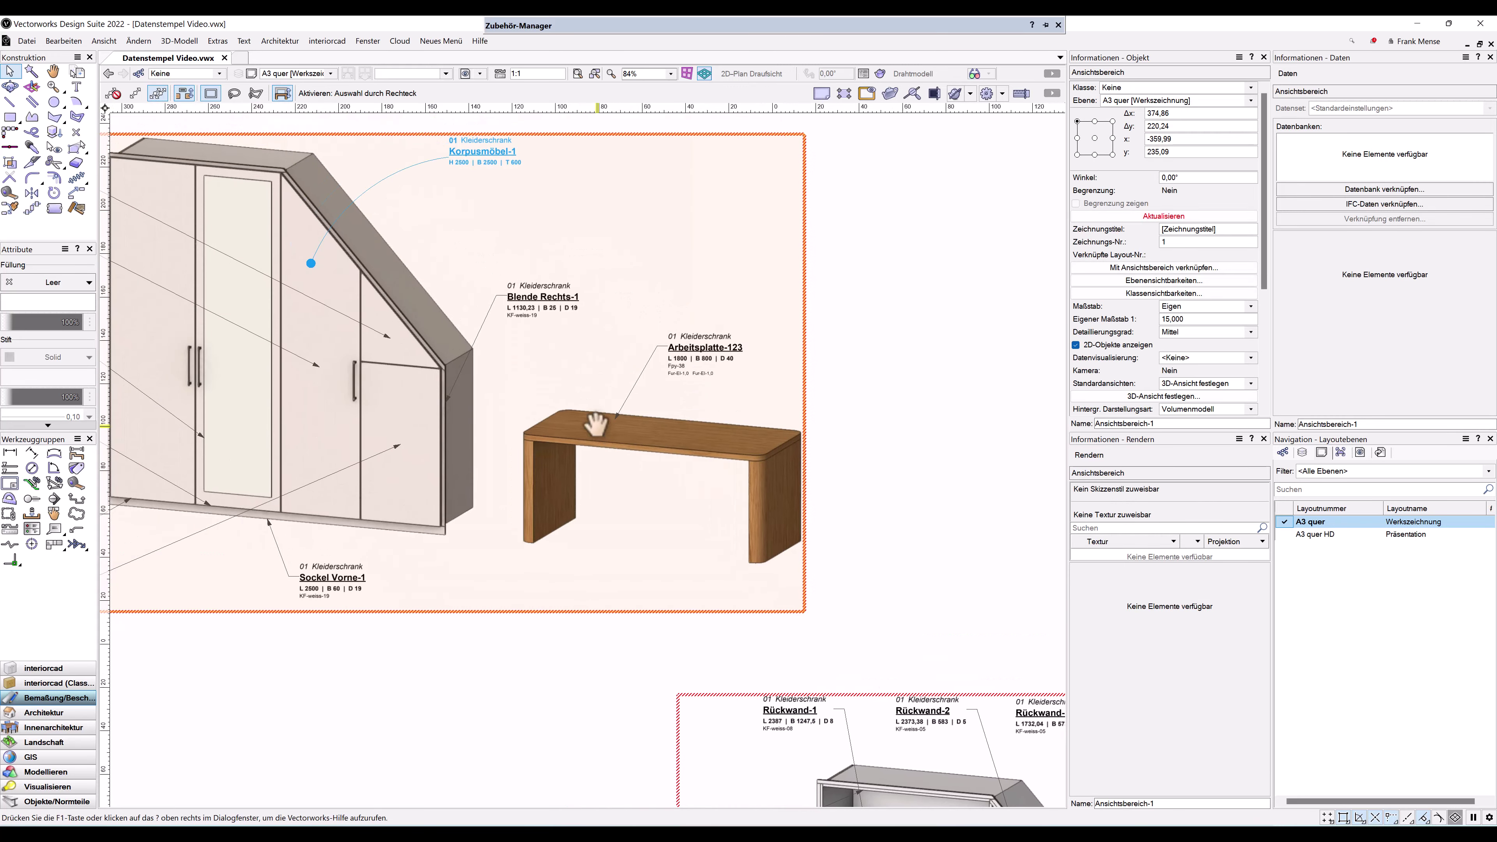
right_click(683, 430)
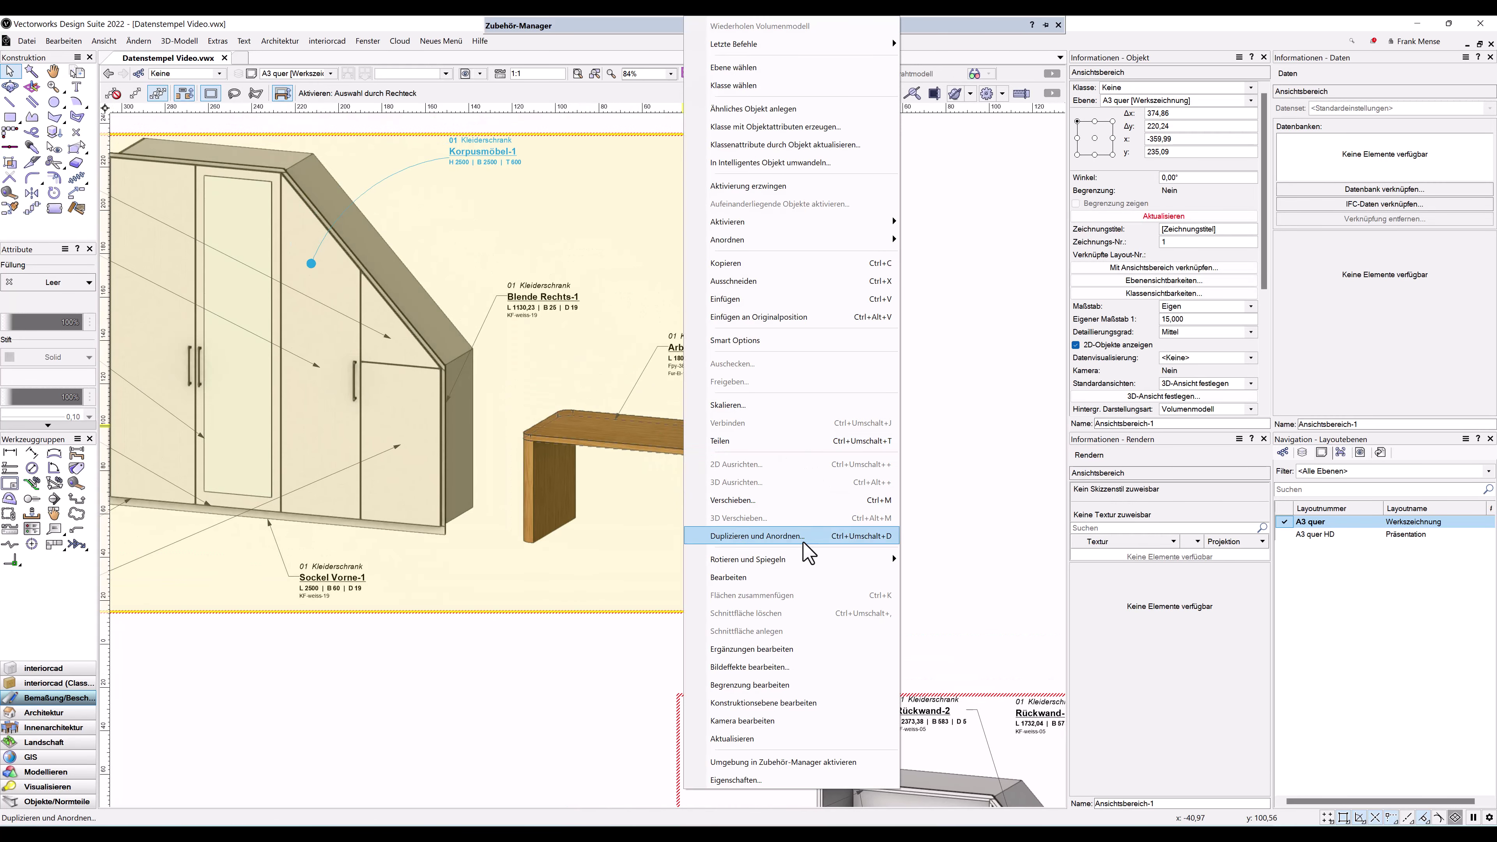
click(747, 648)
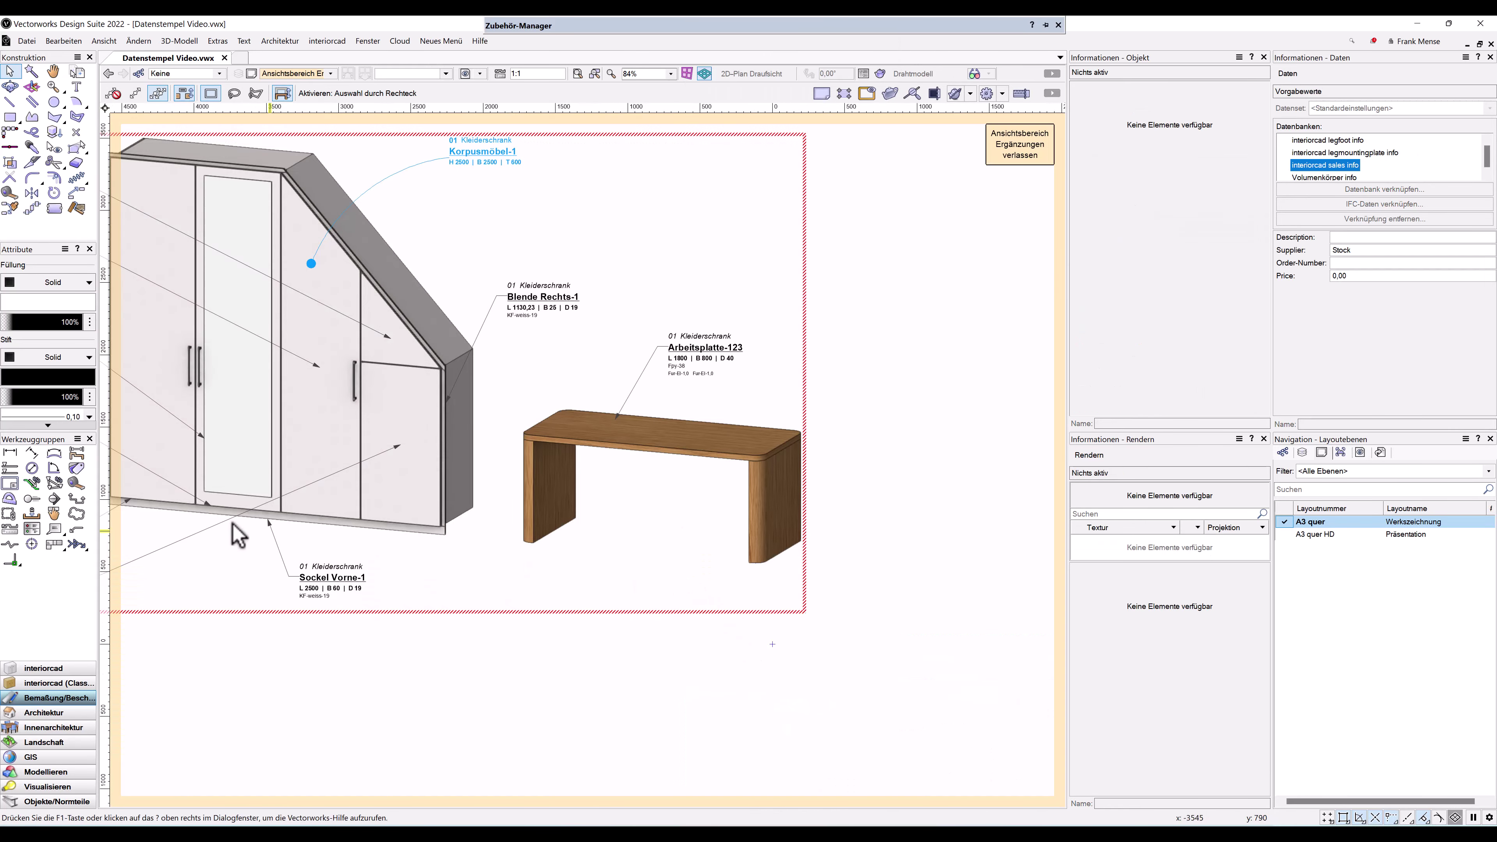
Choose the Datenstempel tool with the Volumenkörper - Position - Größe style
click(76, 469)
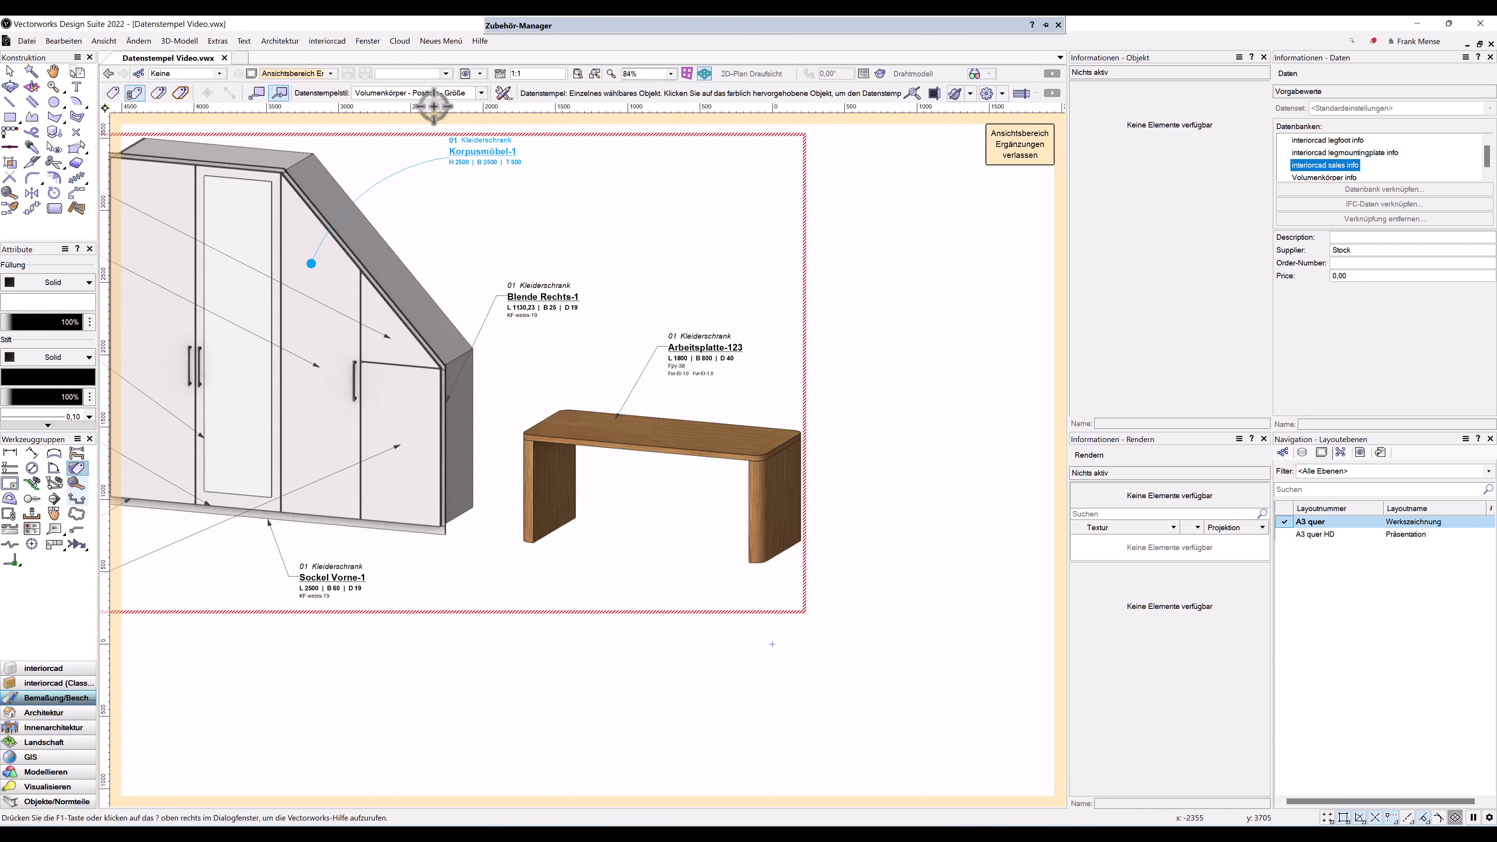
click(436, 93)
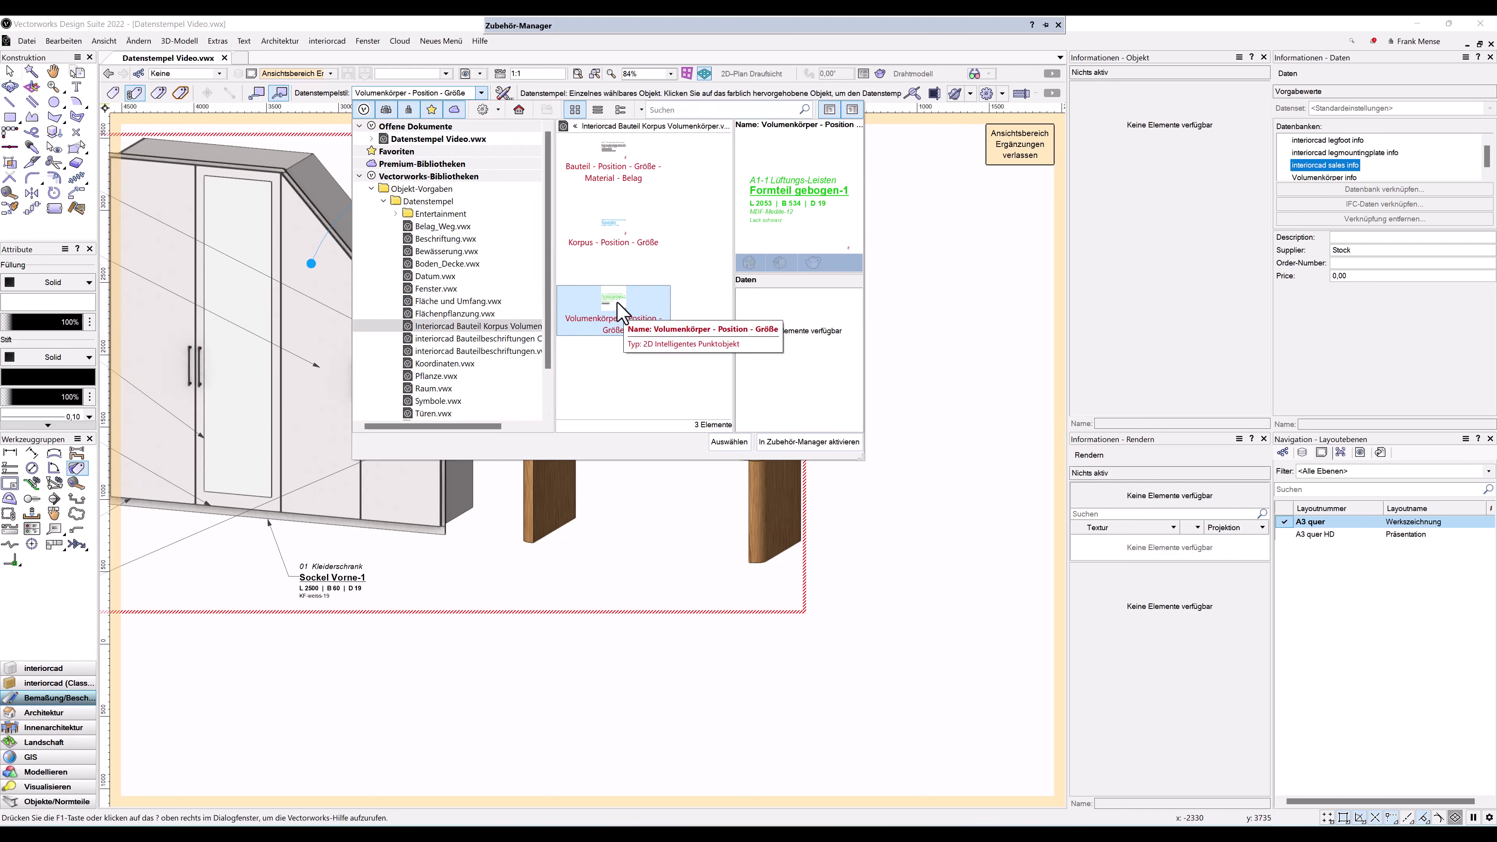
click(729, 441)
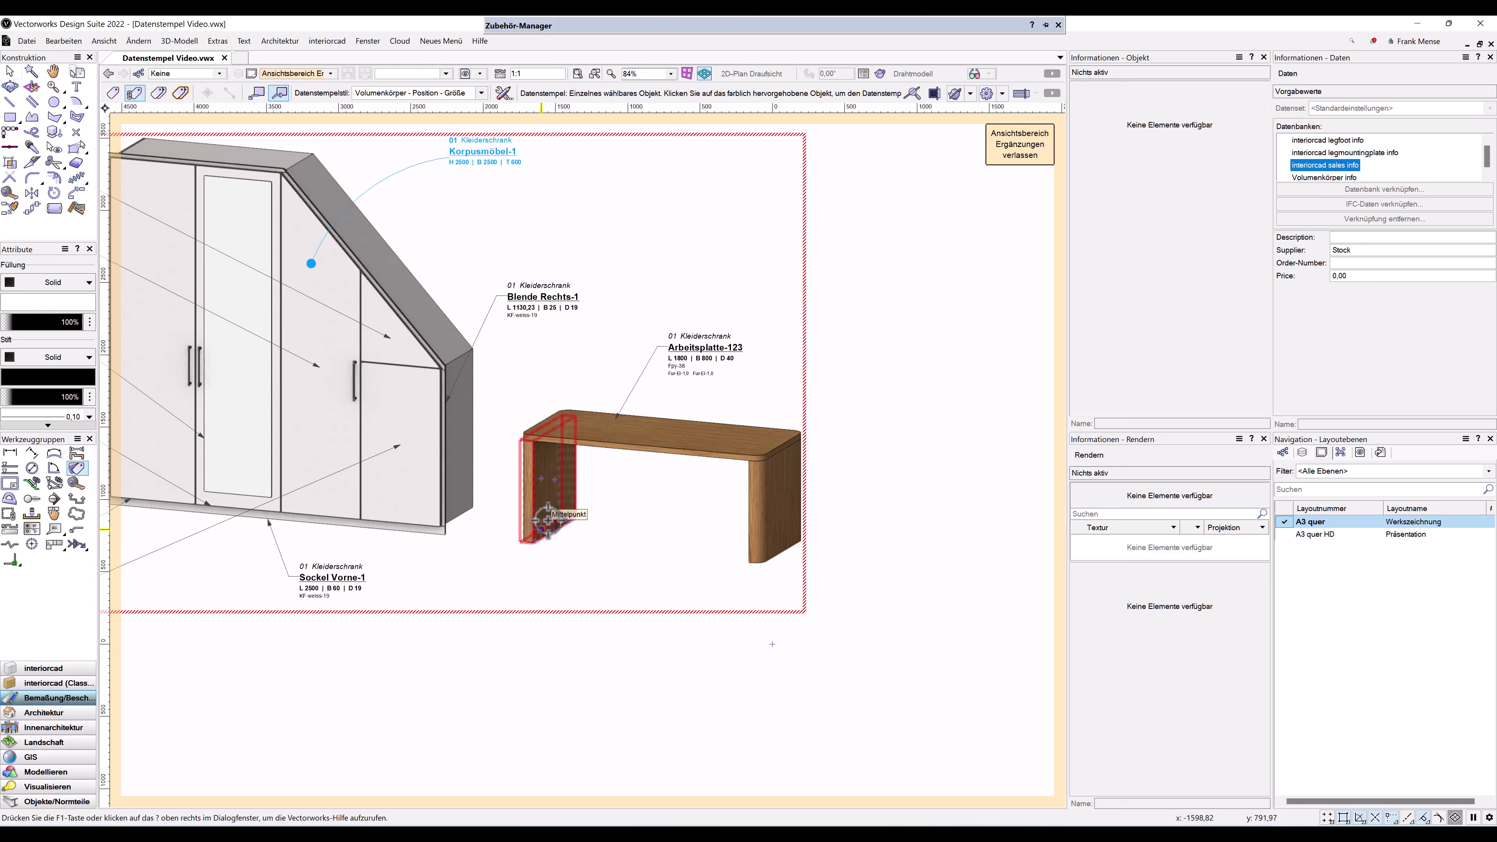
Stamp both table legs with 02 Tisch Stollen labels and exit annotation editing
click(545, 524)
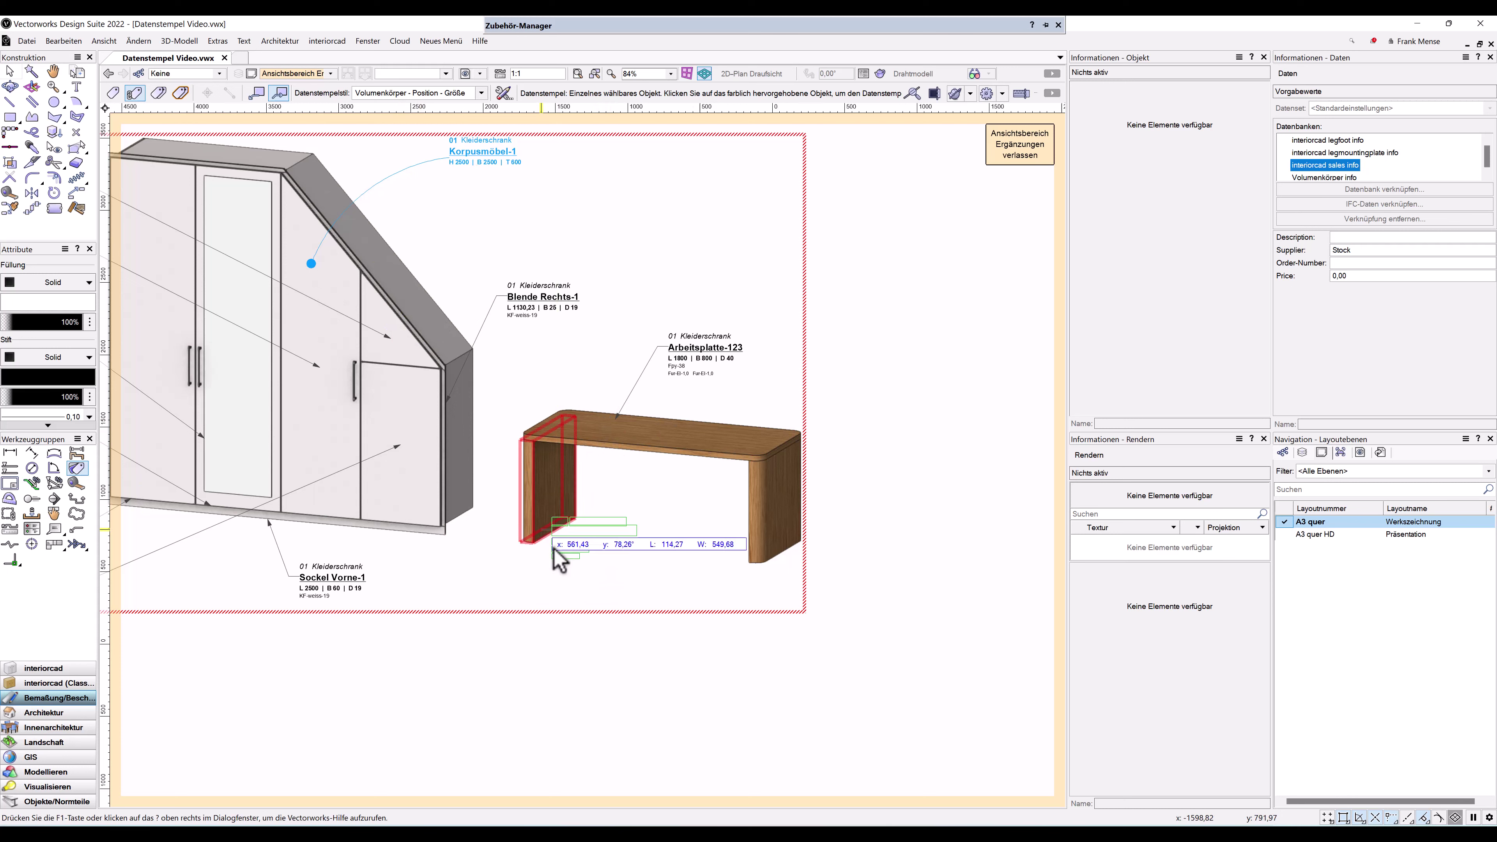
click(582, 591)
click(770, 551)
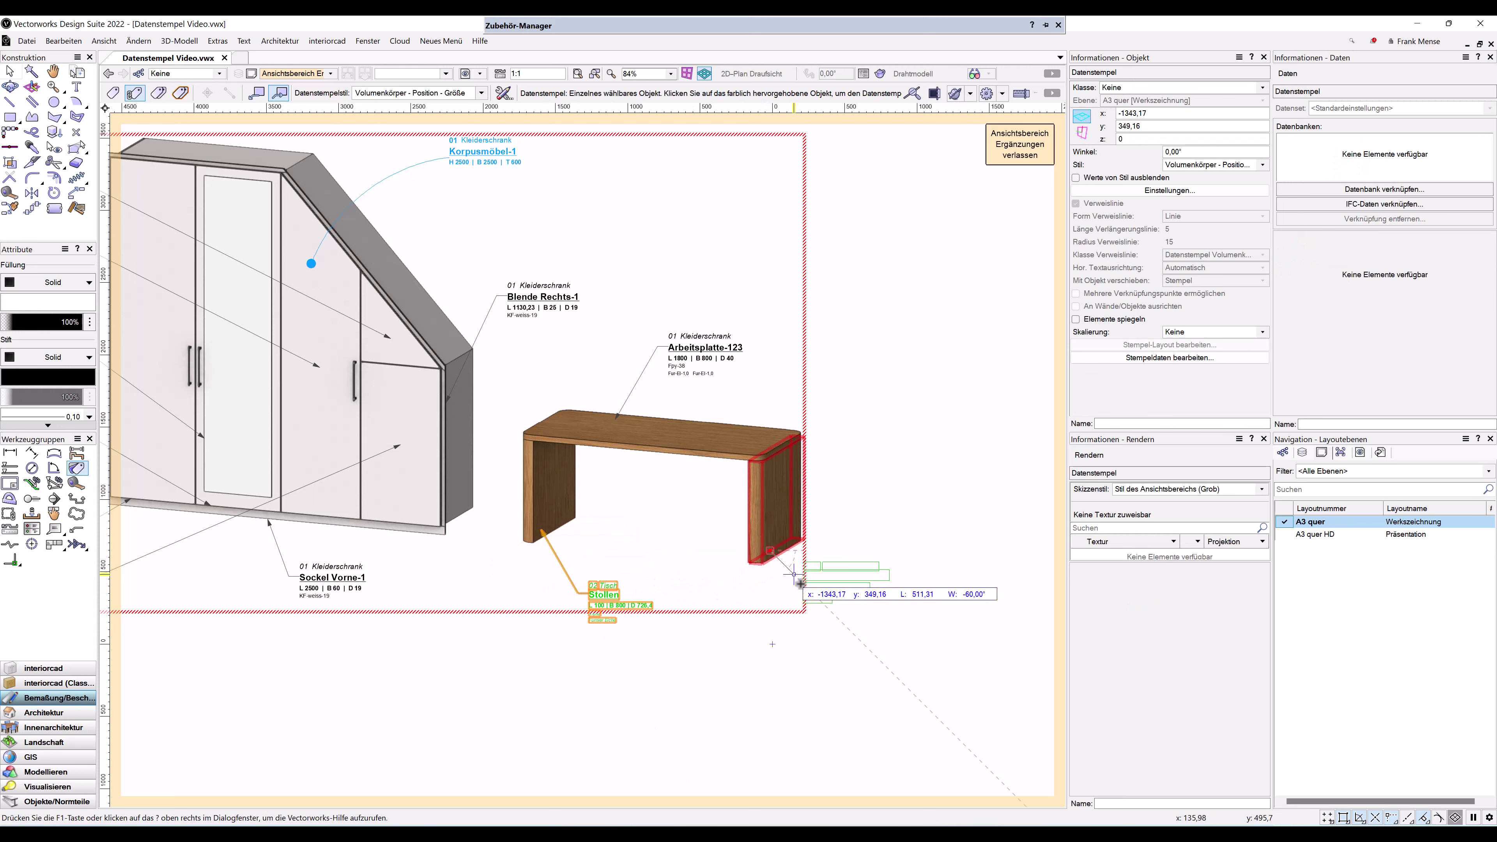
click(806, 600)
key(x)
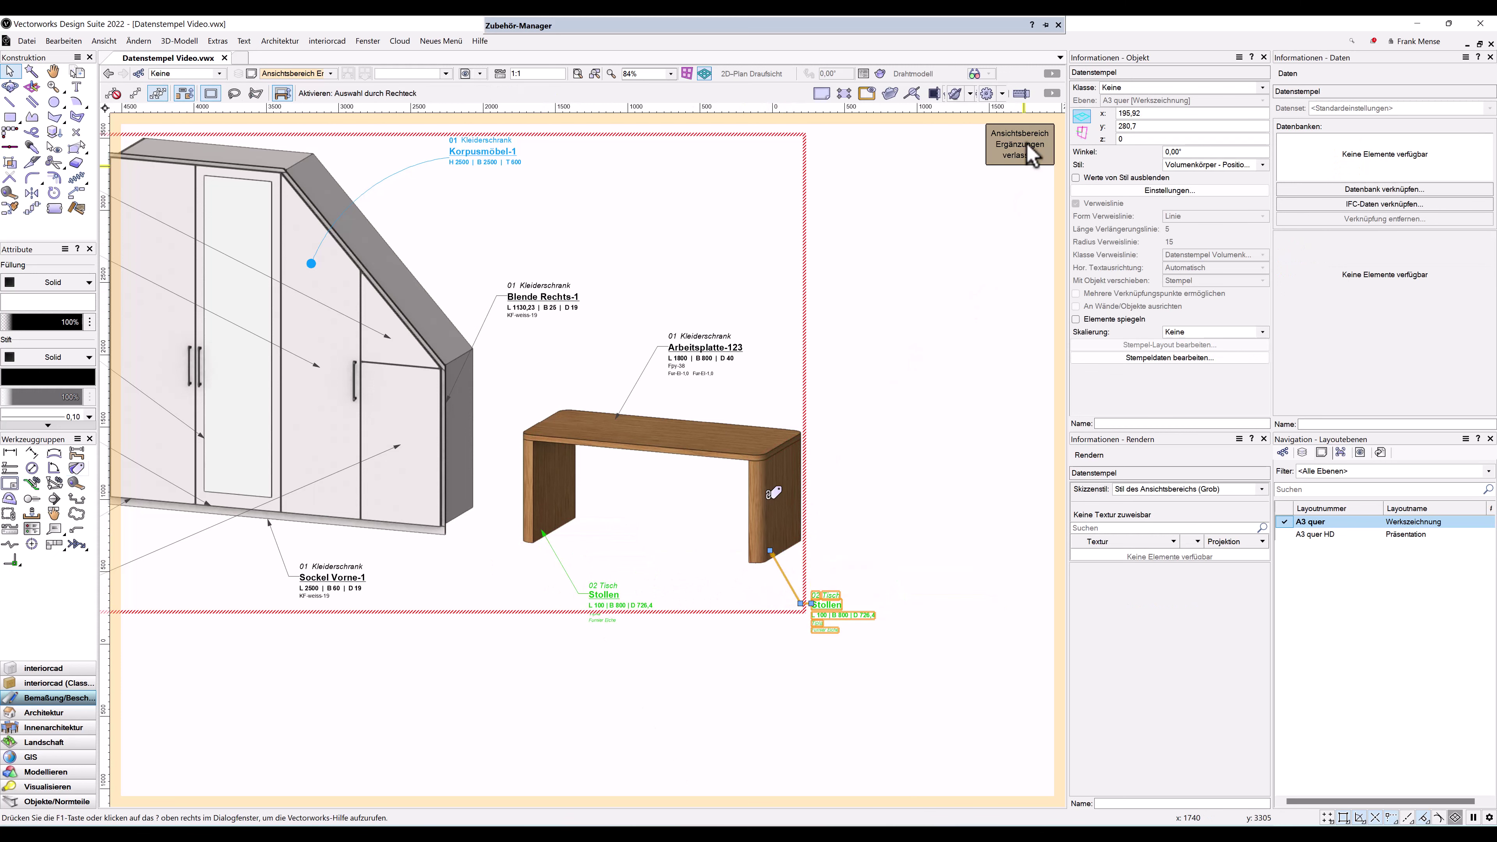
click(1031, 153)
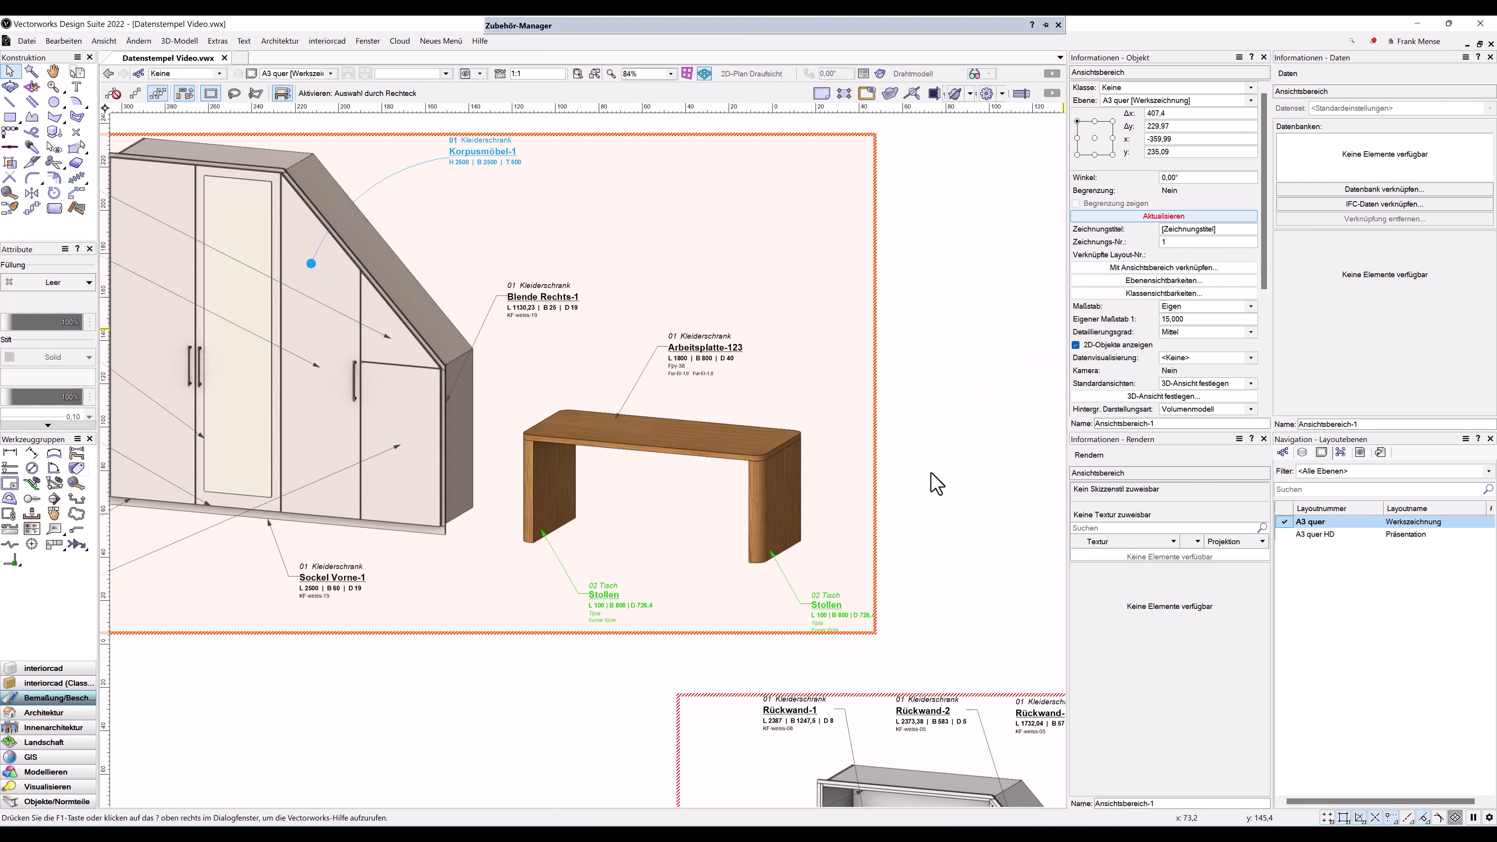
click(935, 483)
scroll(667, 672, up, 2)
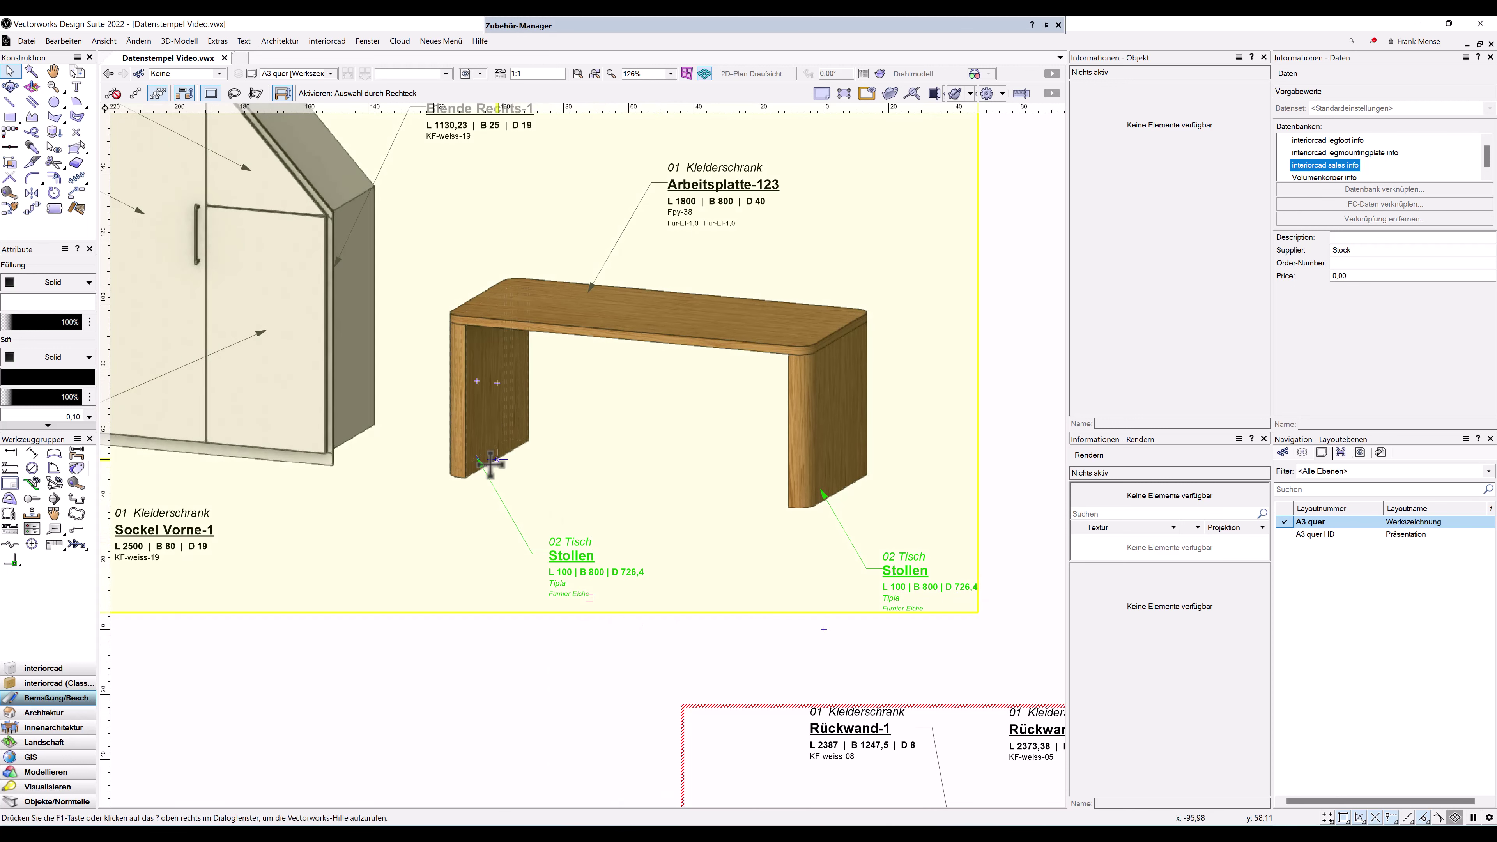
scroll(589, 584, down, 2)
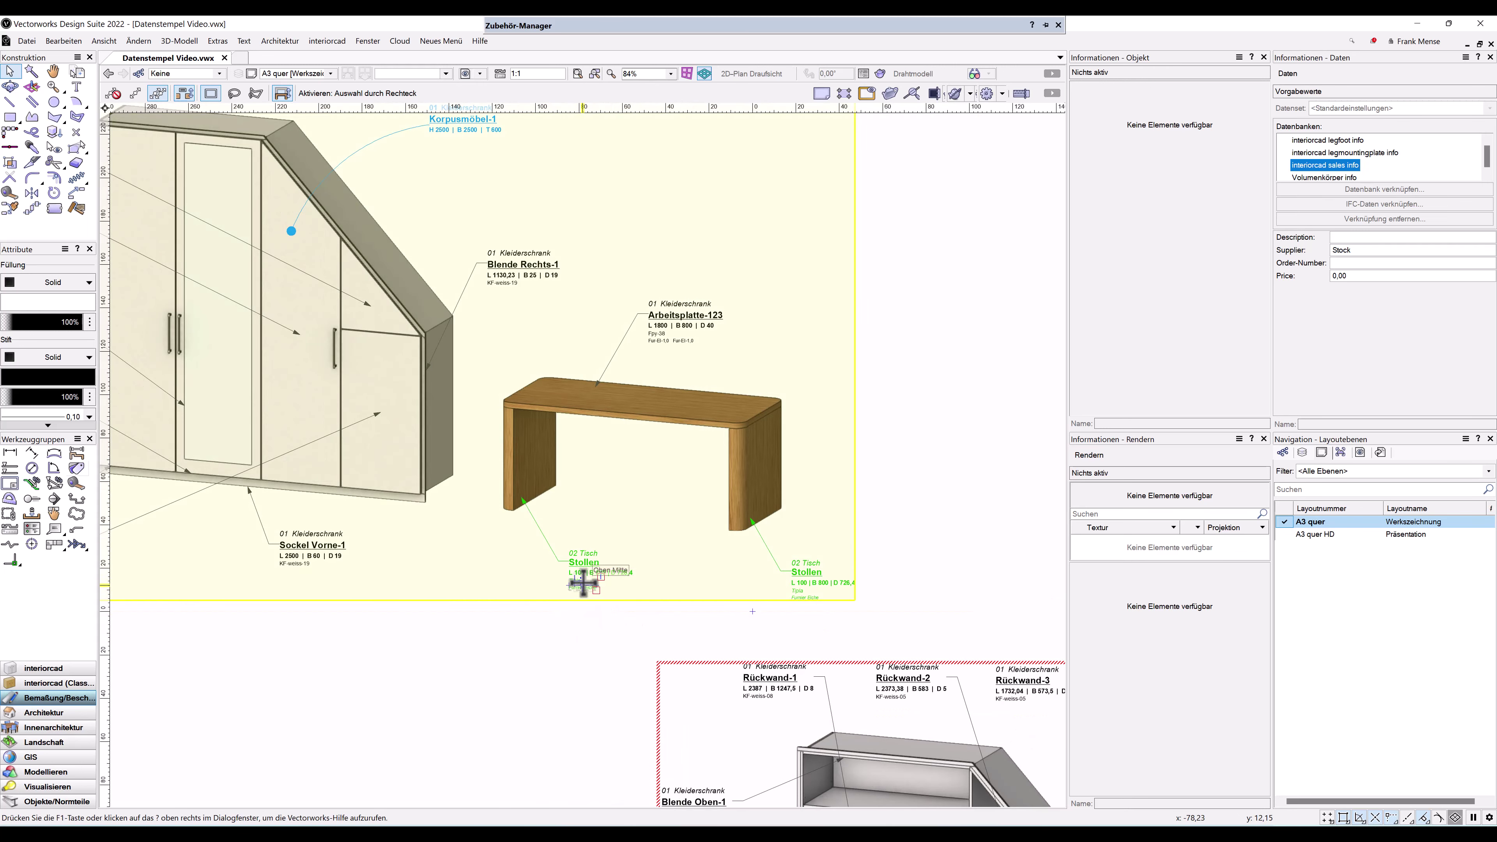
scroll(583, 581, down, 1)
scroll(585, 575, up, 1)
scroll(585, 575, down, 1)
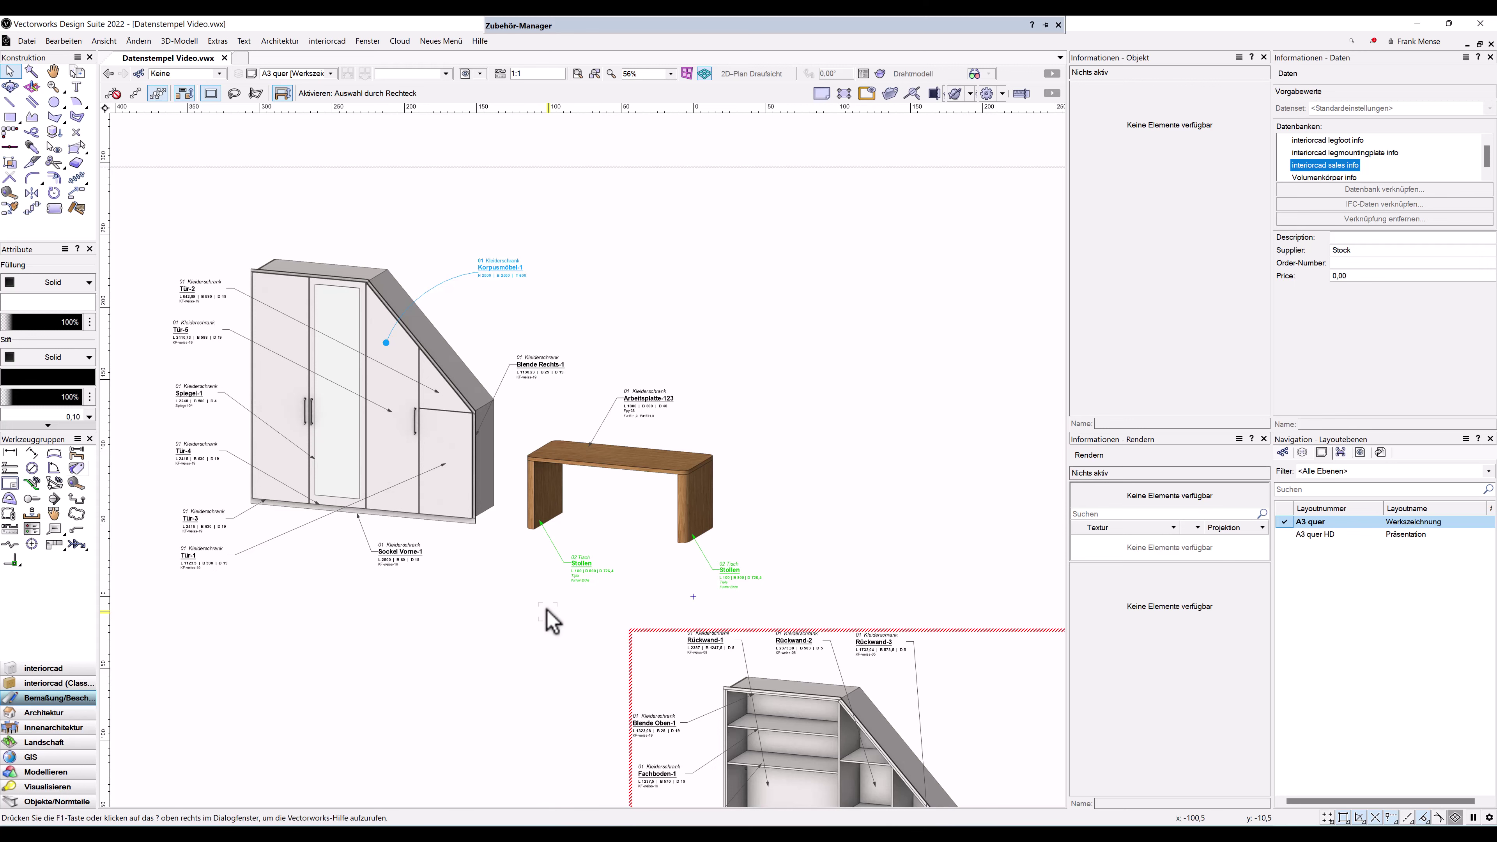
scroll(768, 594, down, 2)
scroll(768, 595, down, 1)
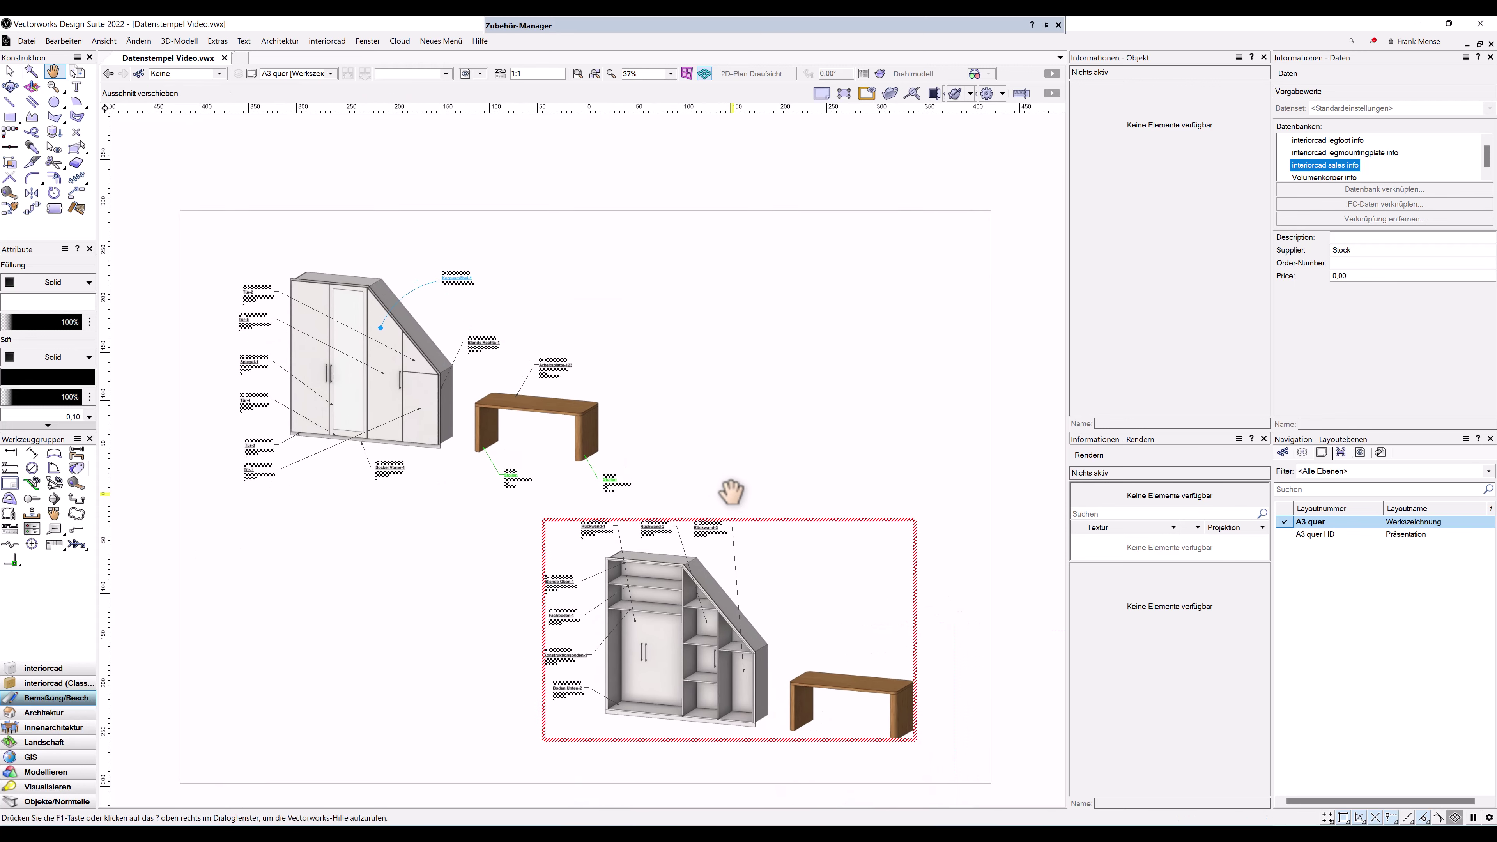
middle_drag(818, 495, 732, 477)
drag(733, 476, 728, 469)
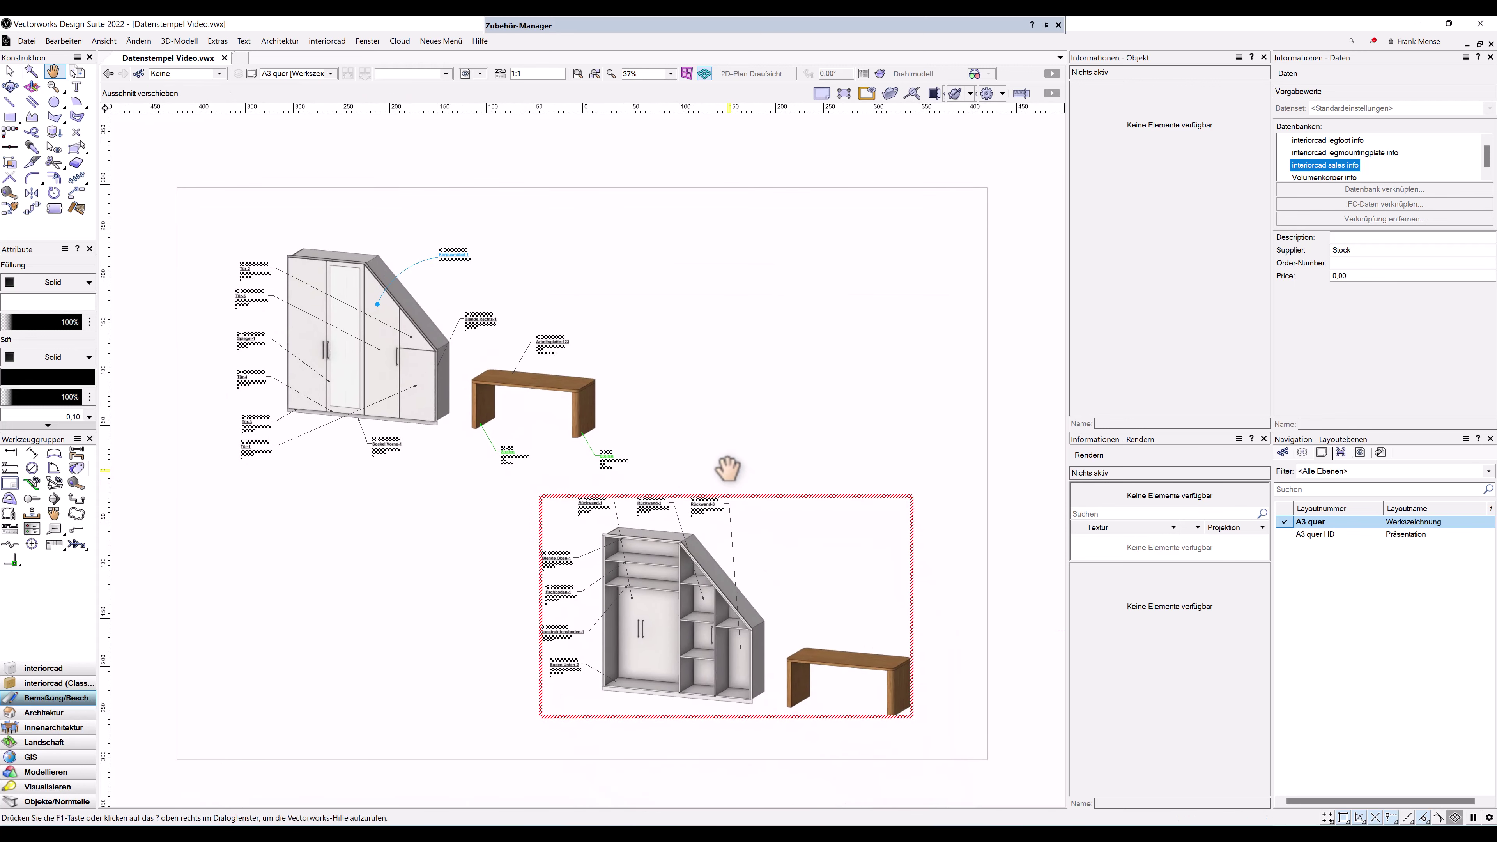
key(x)
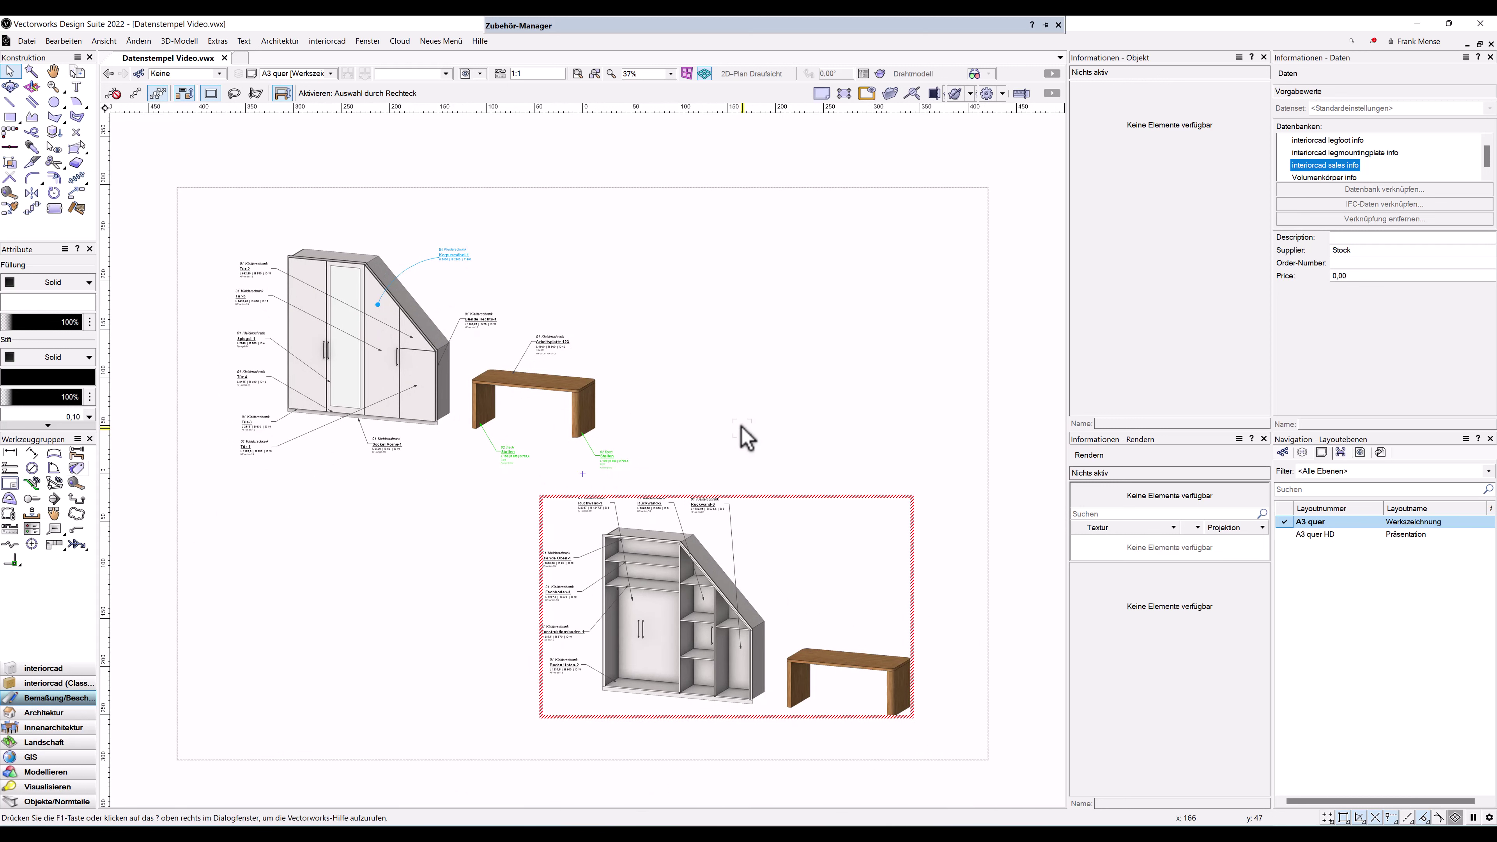